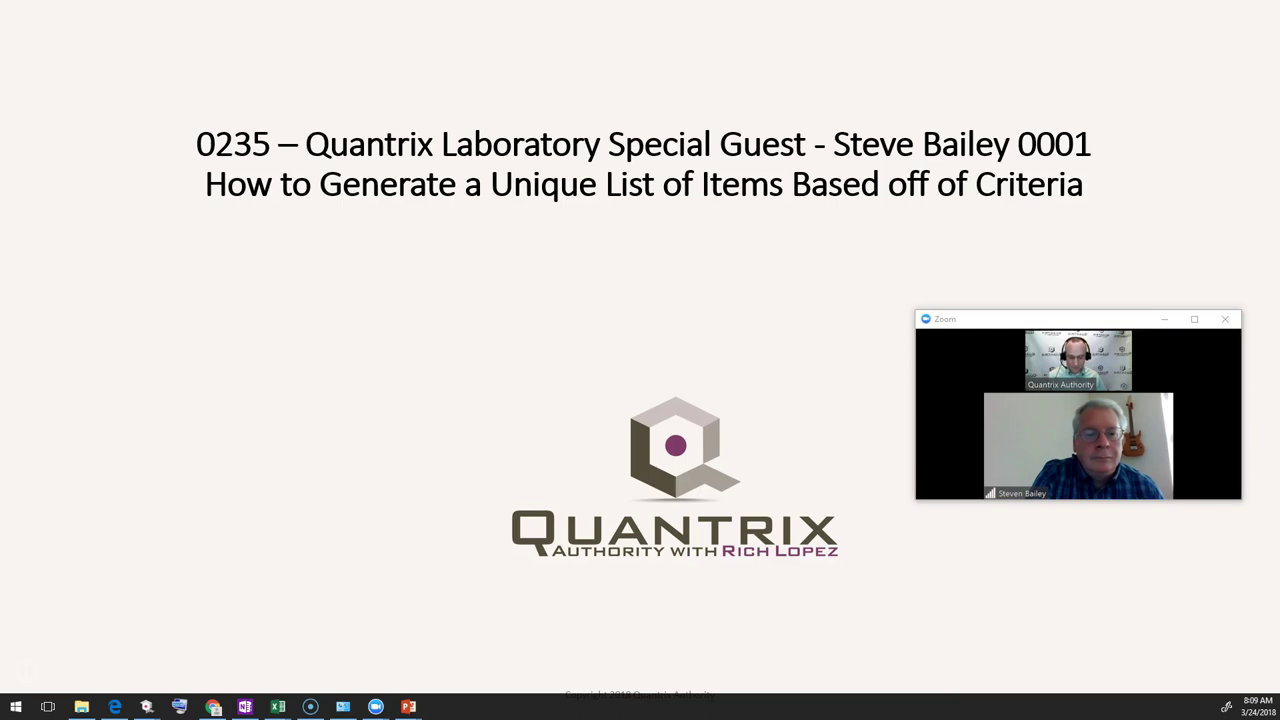
# Step: Switch to Quantrix Modeler and examine the Key and Value columns of Matrix1, including the rows with key 3
pyautogui.hotkey('alt', 'Tab')
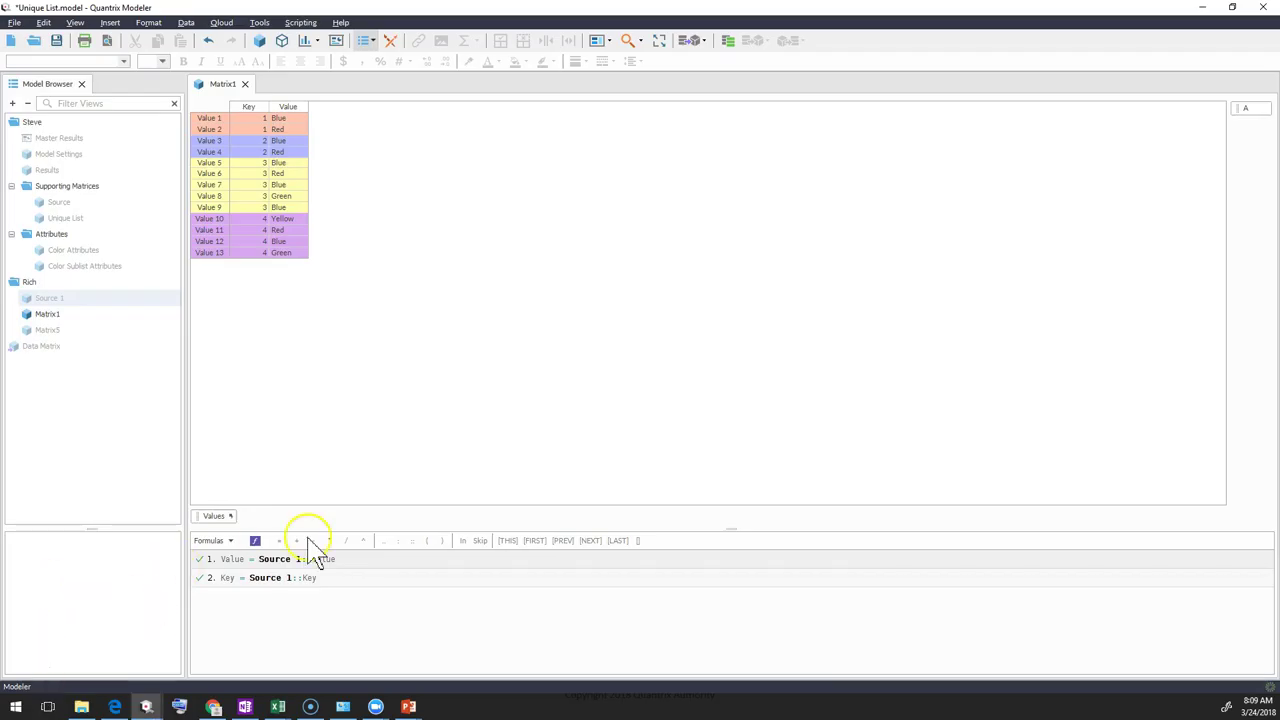
pyautogui.click(252, 108)
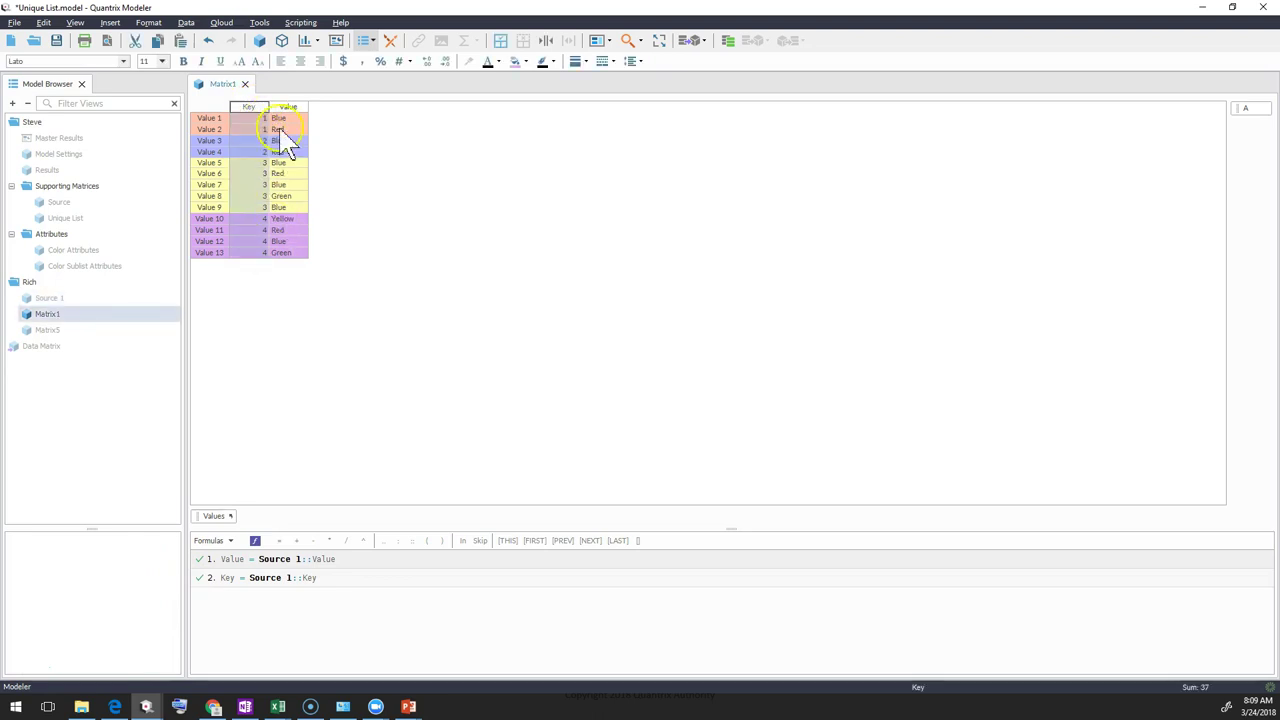
pyautogui.click(289, 107)
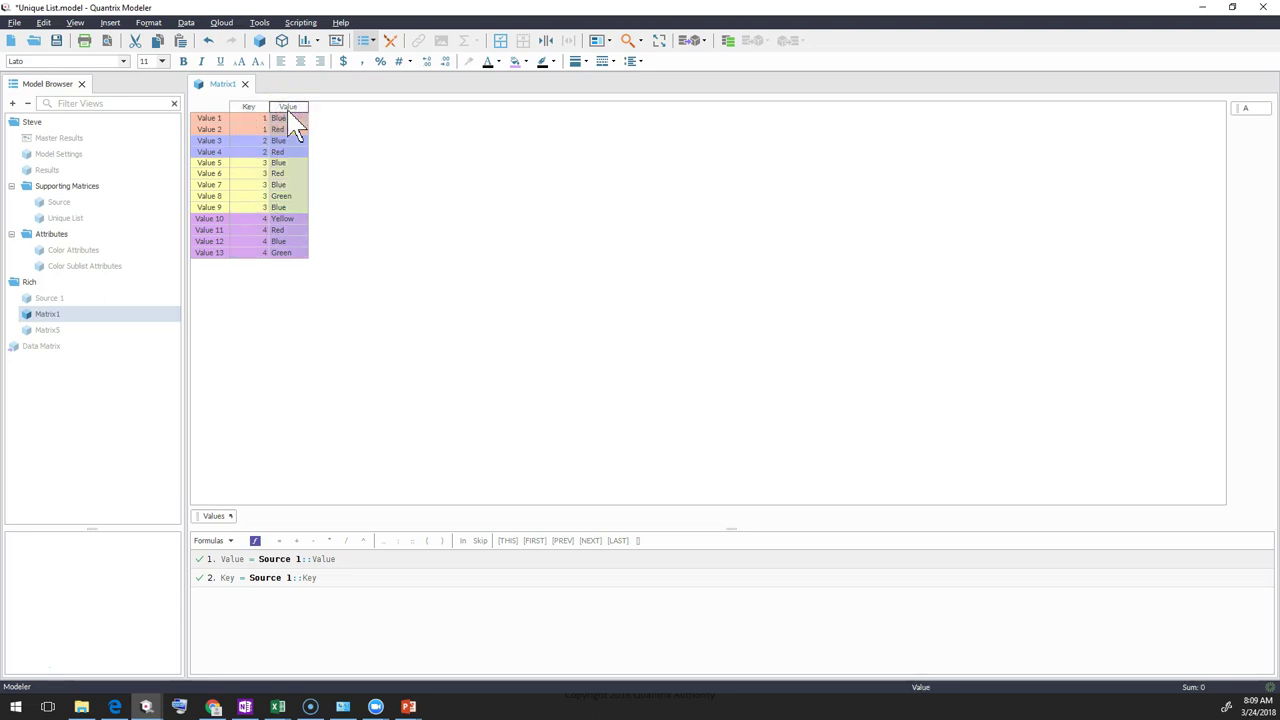
pyautogui.click(296, 122)
pyautogui.click(283, 129)
pyautogui.click(284, 130)
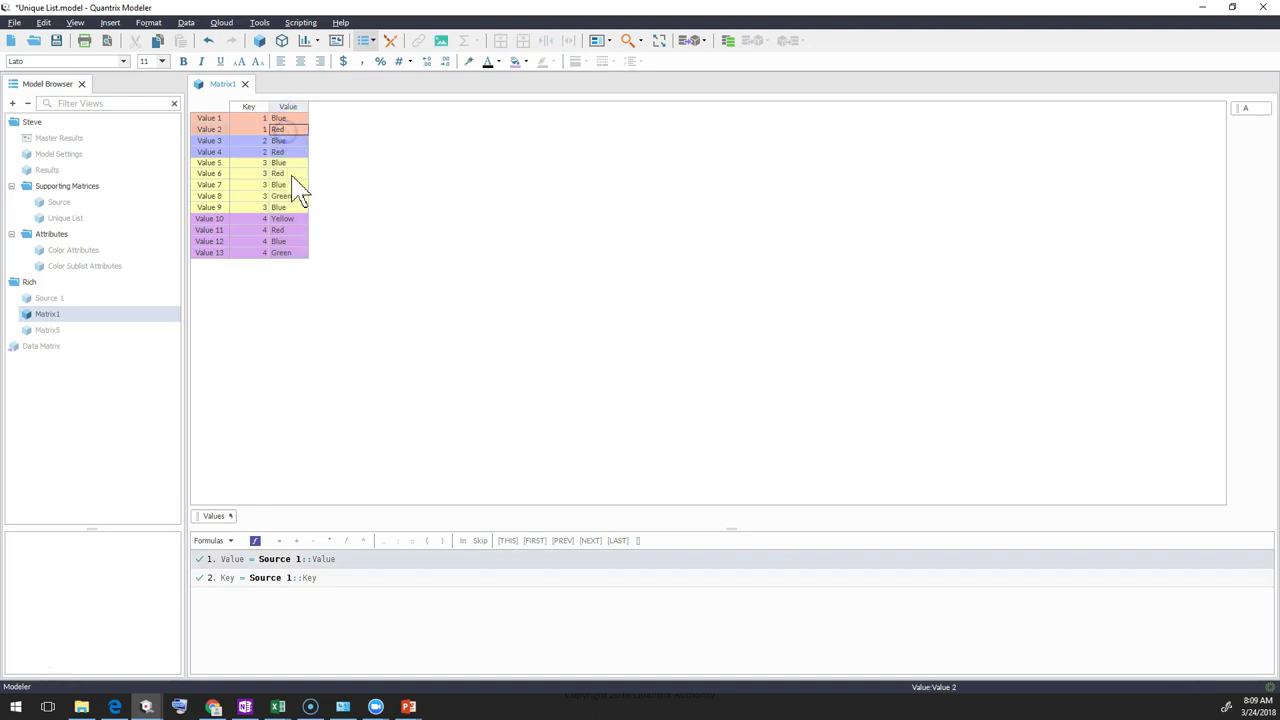
pyautogui.click(261, 173)
pyautogui.click(288, 164)
pyautogui.click(249, 106)
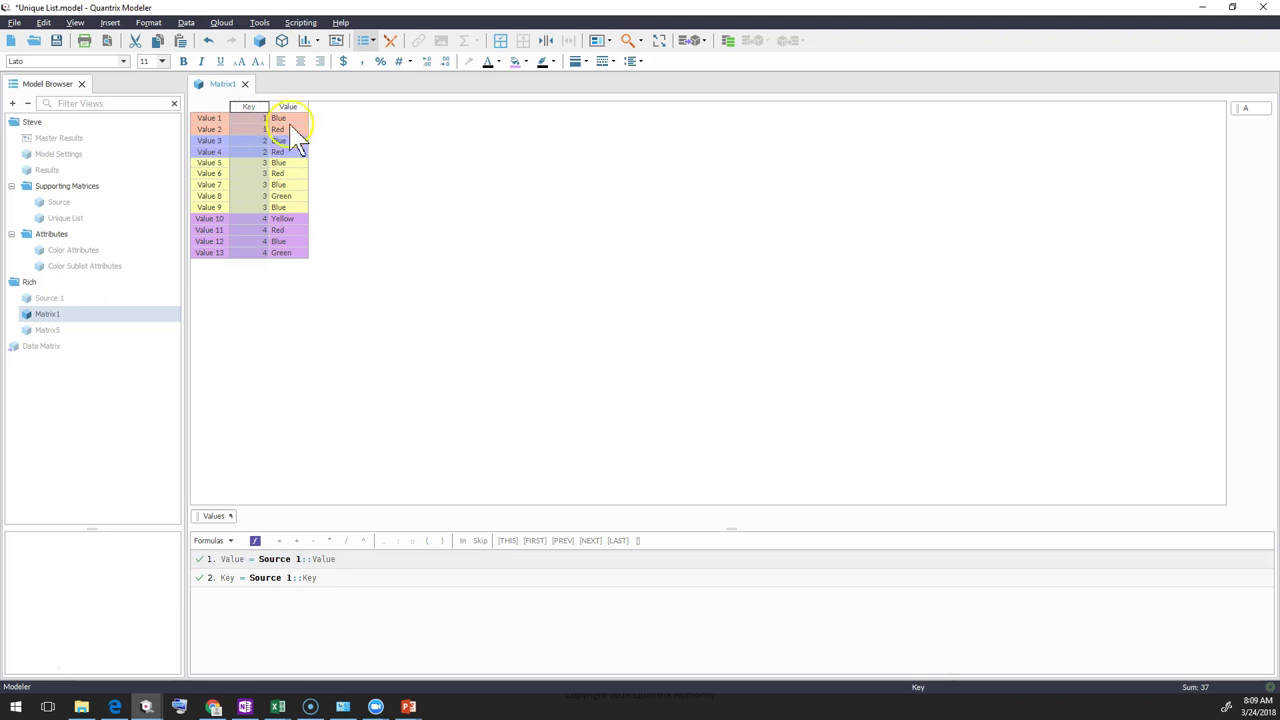
pyautogui.moveTo(297, 164); pyautogui.dragTo(296, 208)
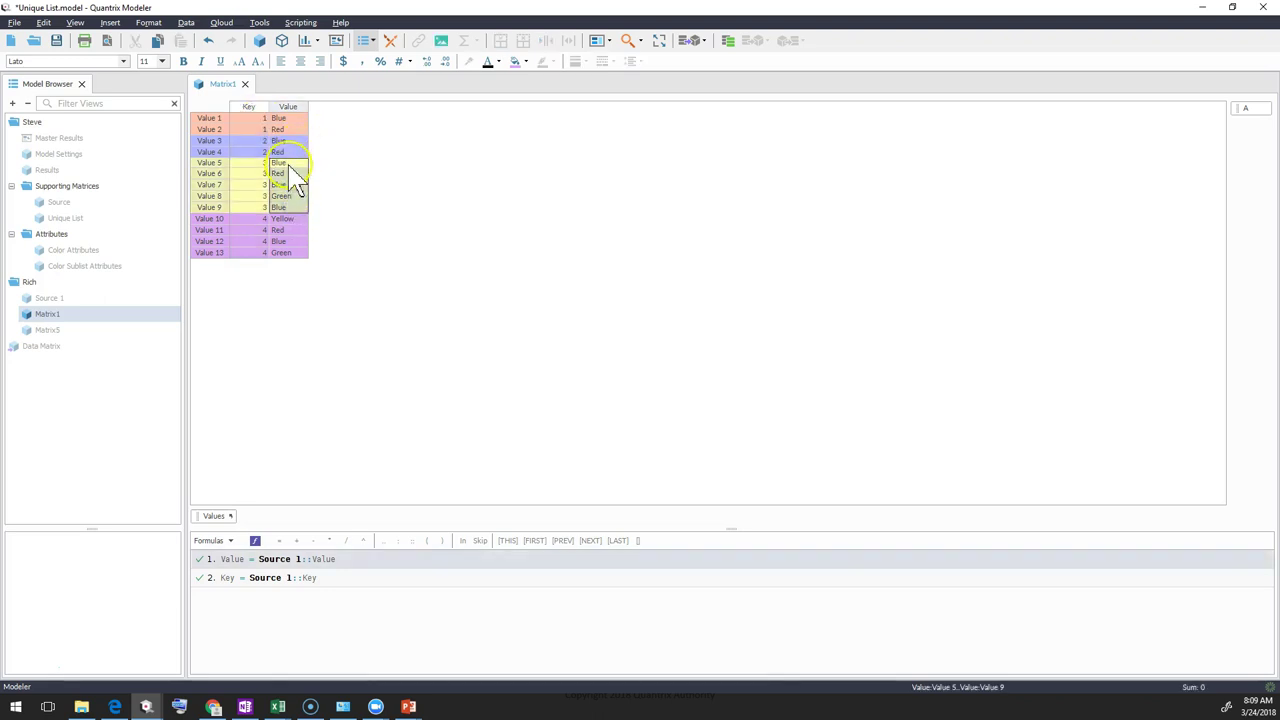
pyautogui.moveTo(255, 164); pyautogui.dragTo(263, 206)
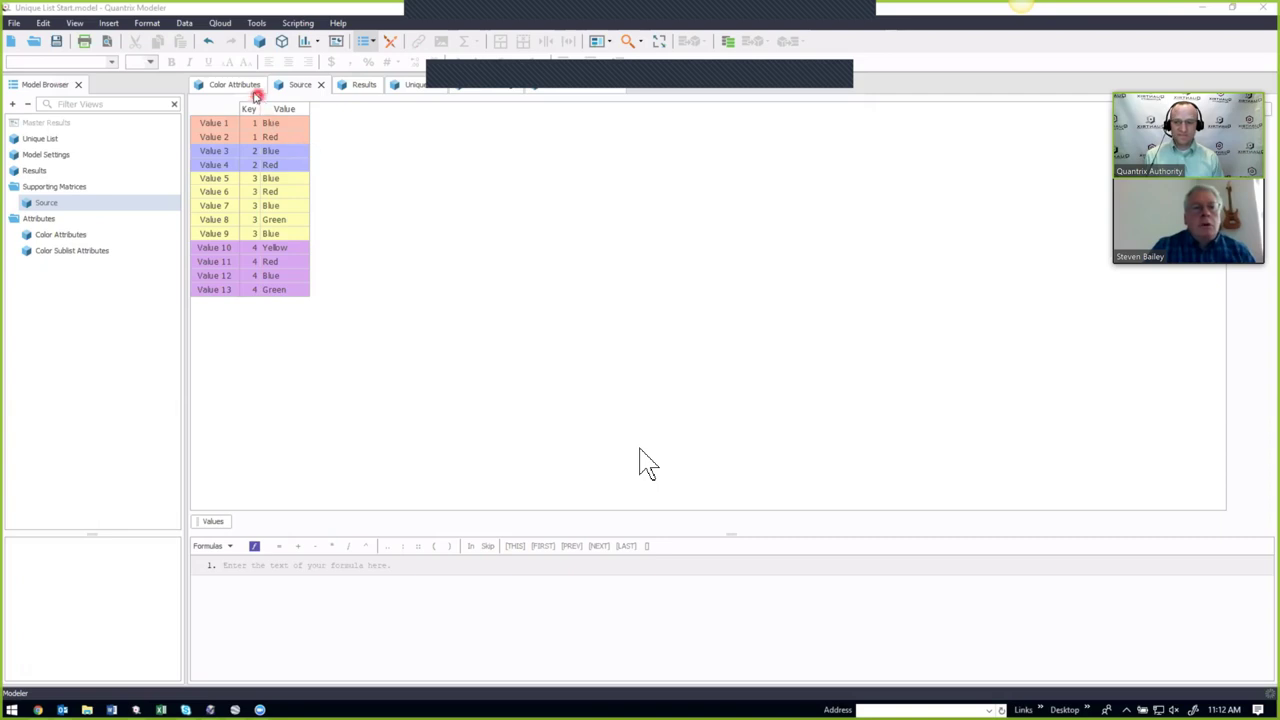
# Step: In Results, enter the formula Result of Subset = join(select(Source::Value,Source::Key,Model Settings::Key Selection),",") and dock the Results matrix in a separate pane
pyautogui.click(364, 87)
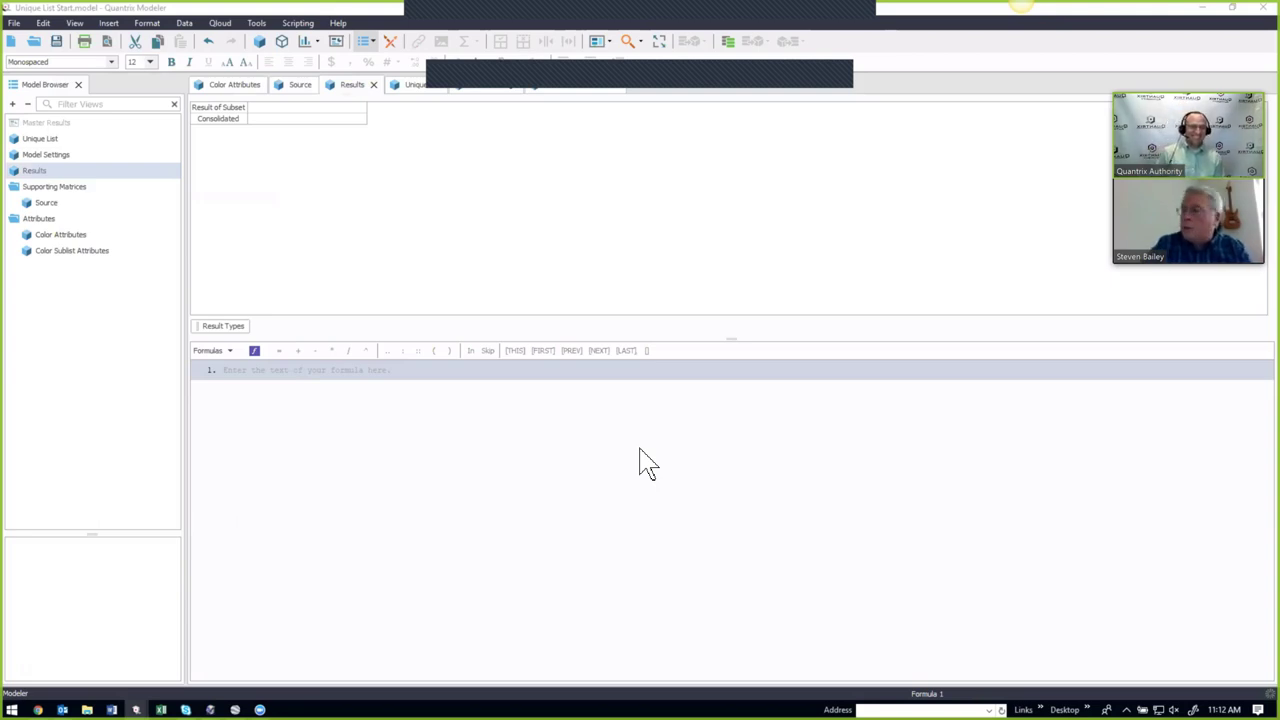
pyautogui.write('Result of Subset = uniqueSelect(Source::Value,Source::Key,Model Settings::Key Selection),",")')
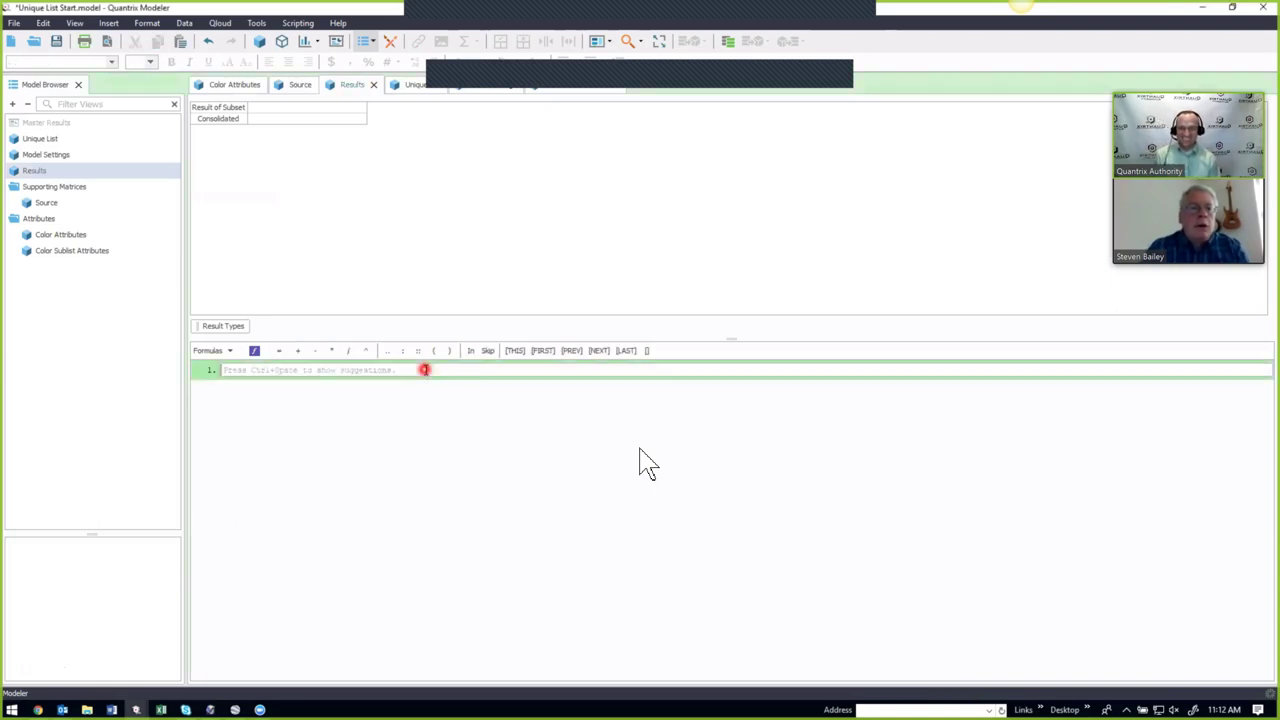
pyautogui.press('Return')
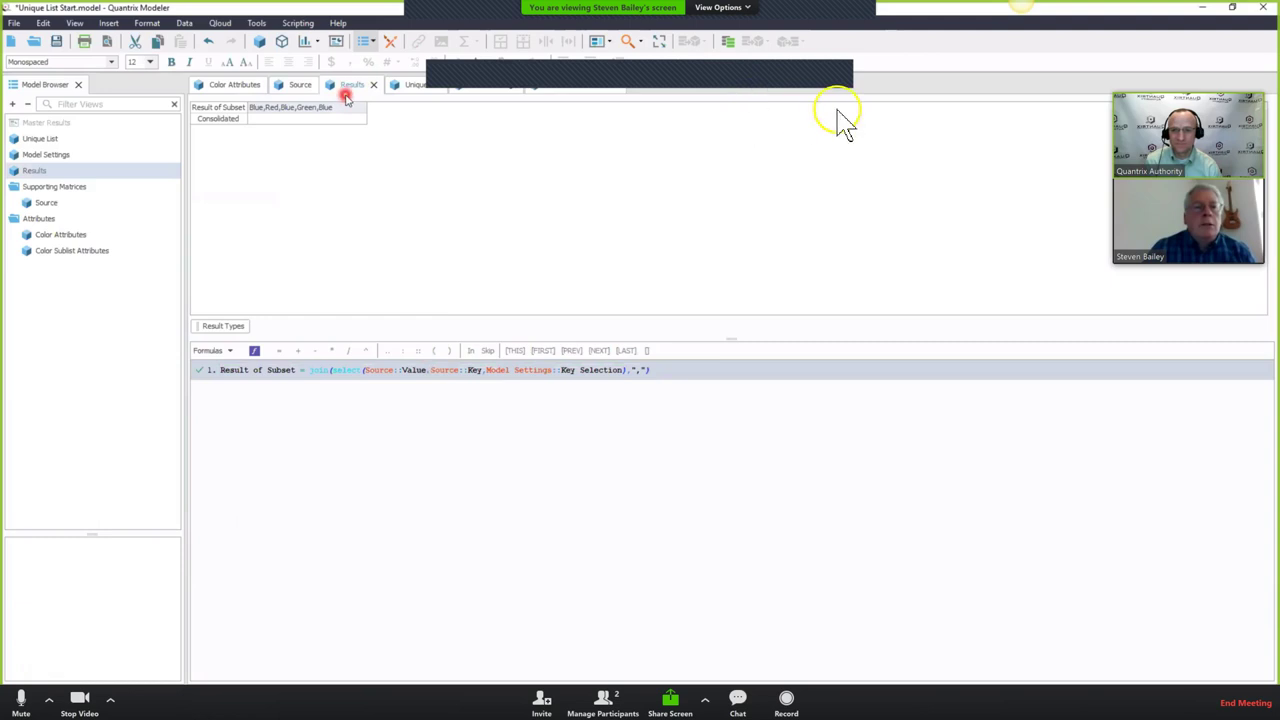
pyautogui.moveTo(350, 88); pyautogui.dragTo(345, 192)
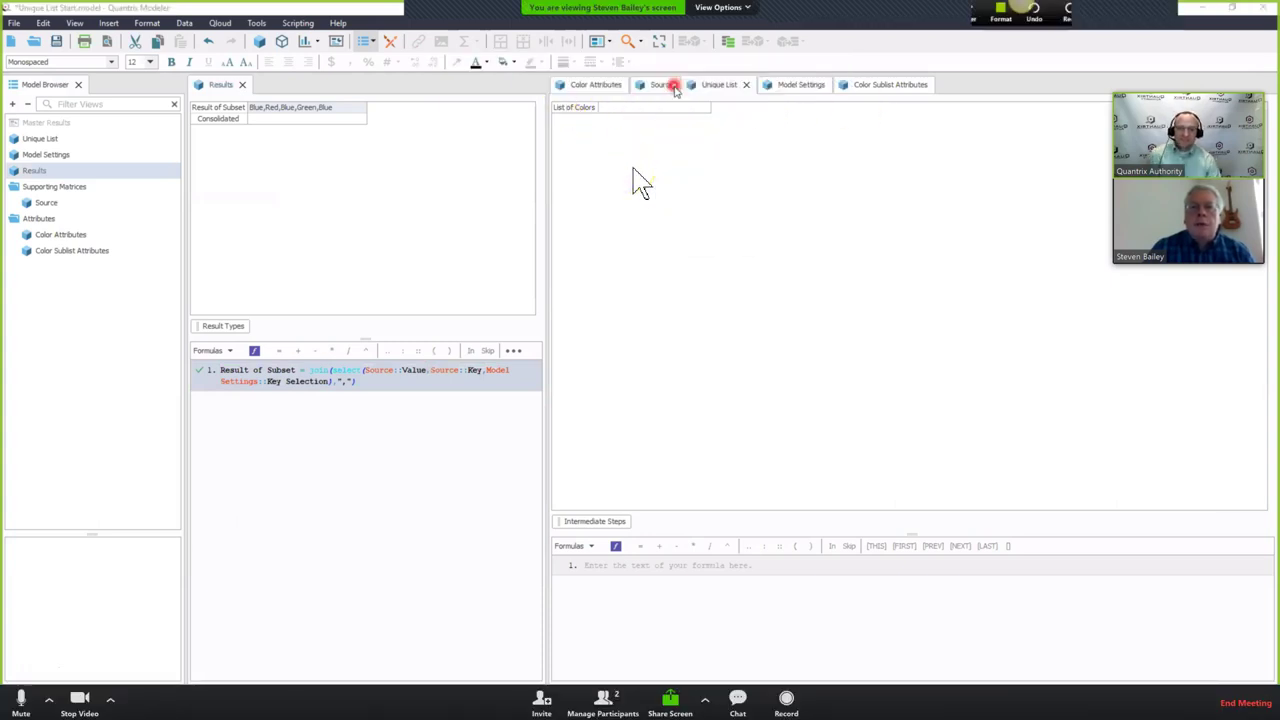
# Step: Review the Key Selection in Model Settings, the Source data and the Color Attributes matrix
pyautogui.hotkey('ctrl', 'Tab')
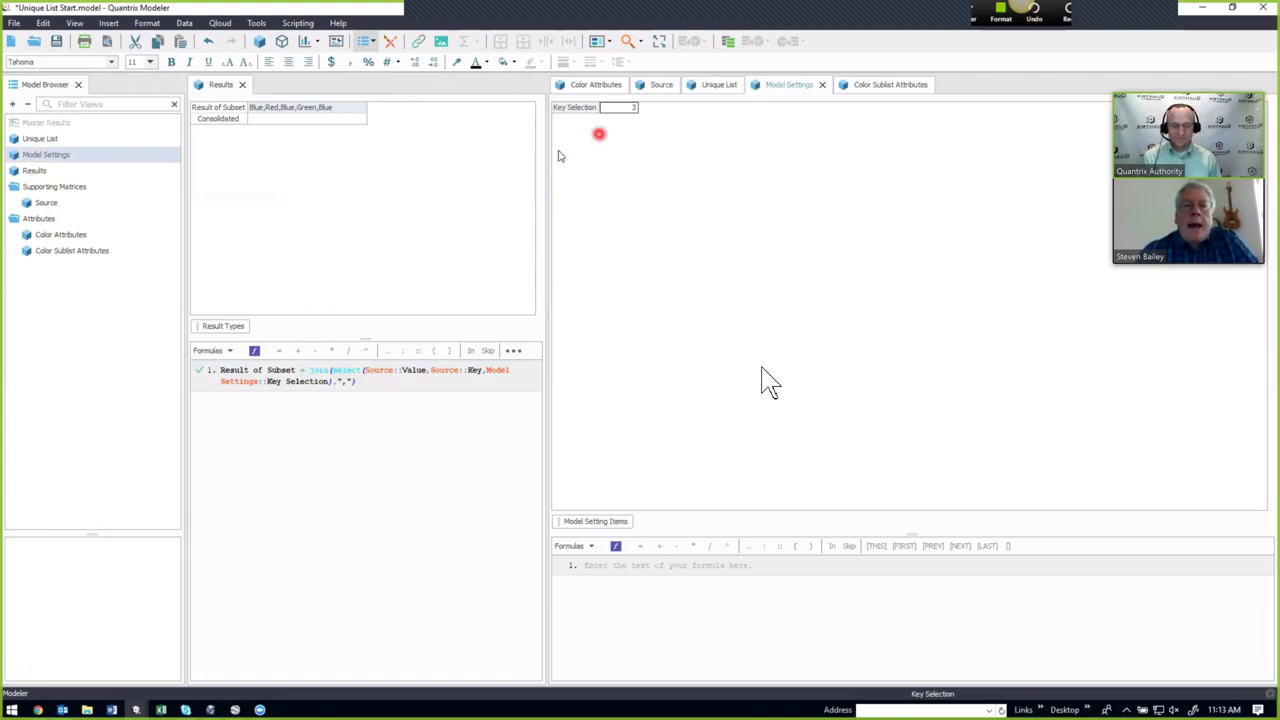
pyautogui.click(660, 84)
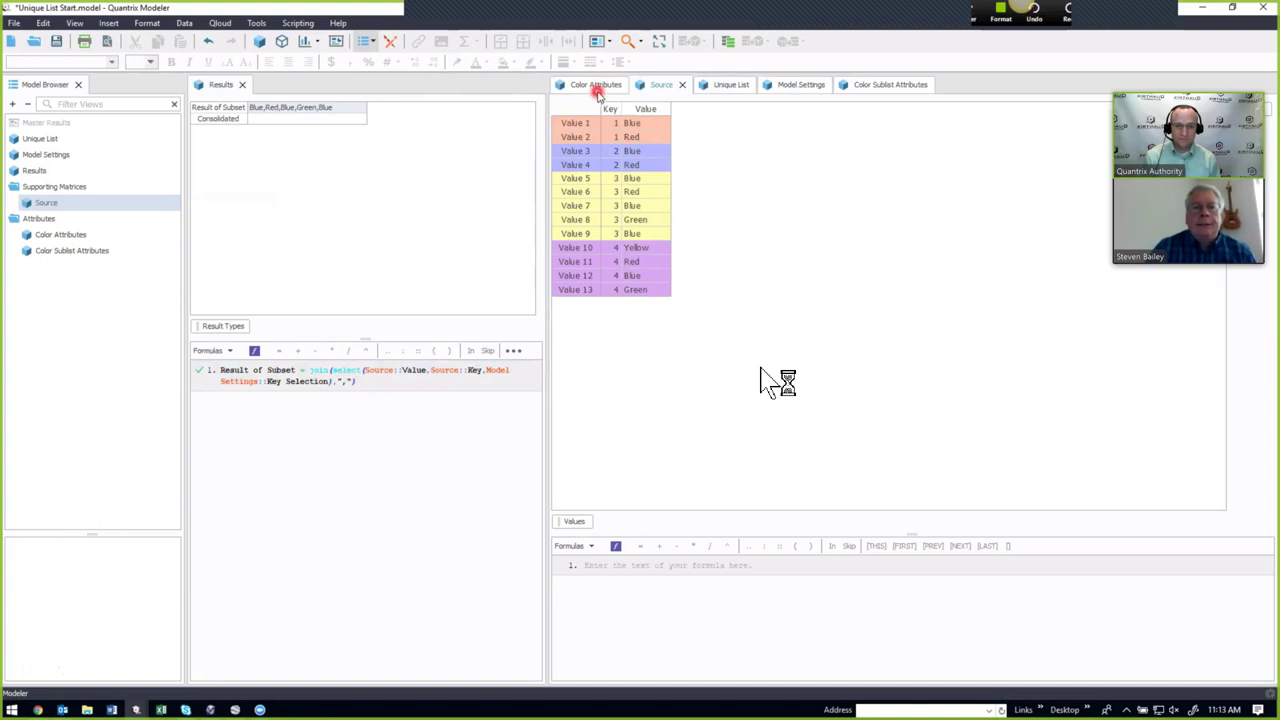
pyautogui.click(600, 86)
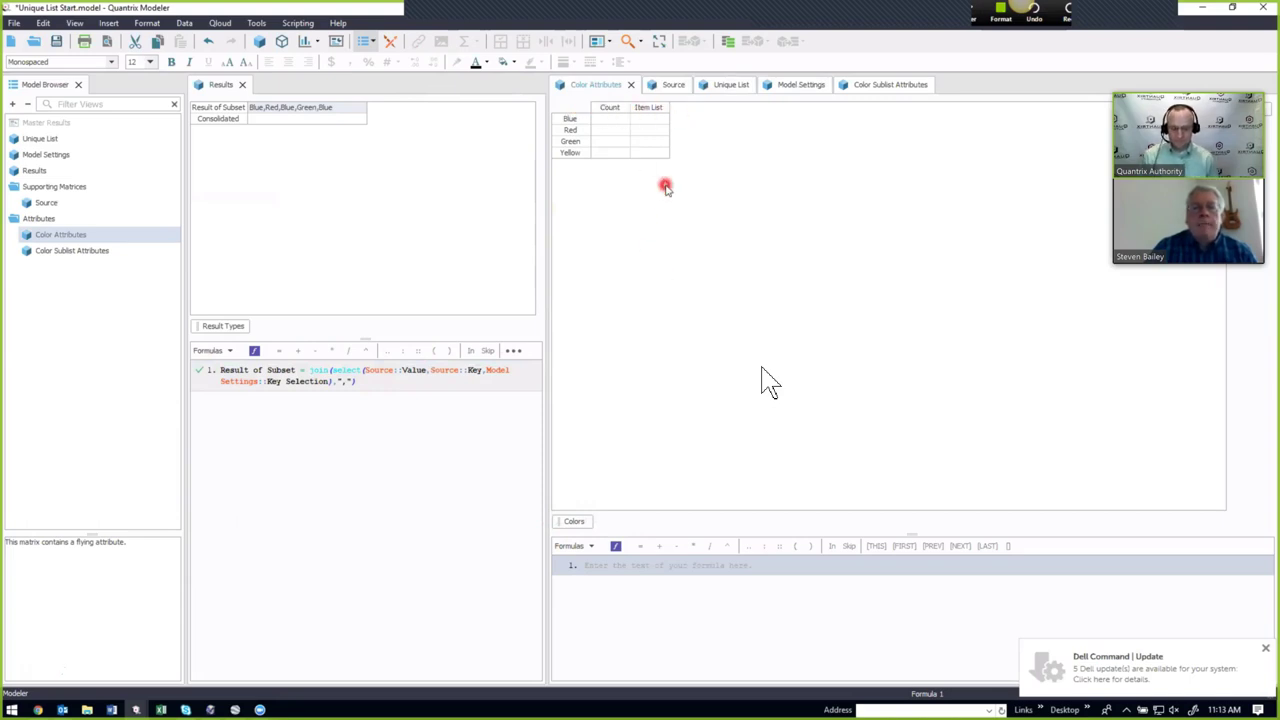
# Step: Inspect the input constraint settings of the Source matrix's Value column and leave them without changes
pyautogui.click(668, 85)
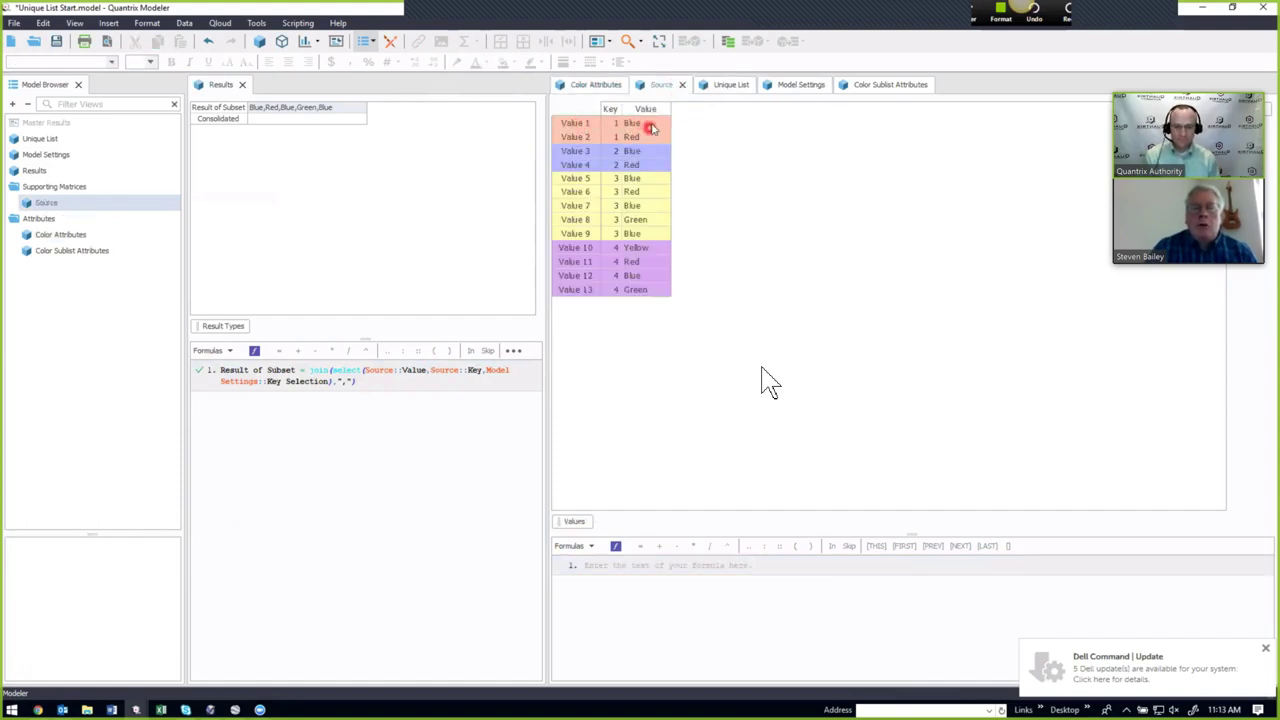
pyautogui.click(650, 110)
pyautogui.rightClick(652, 112)
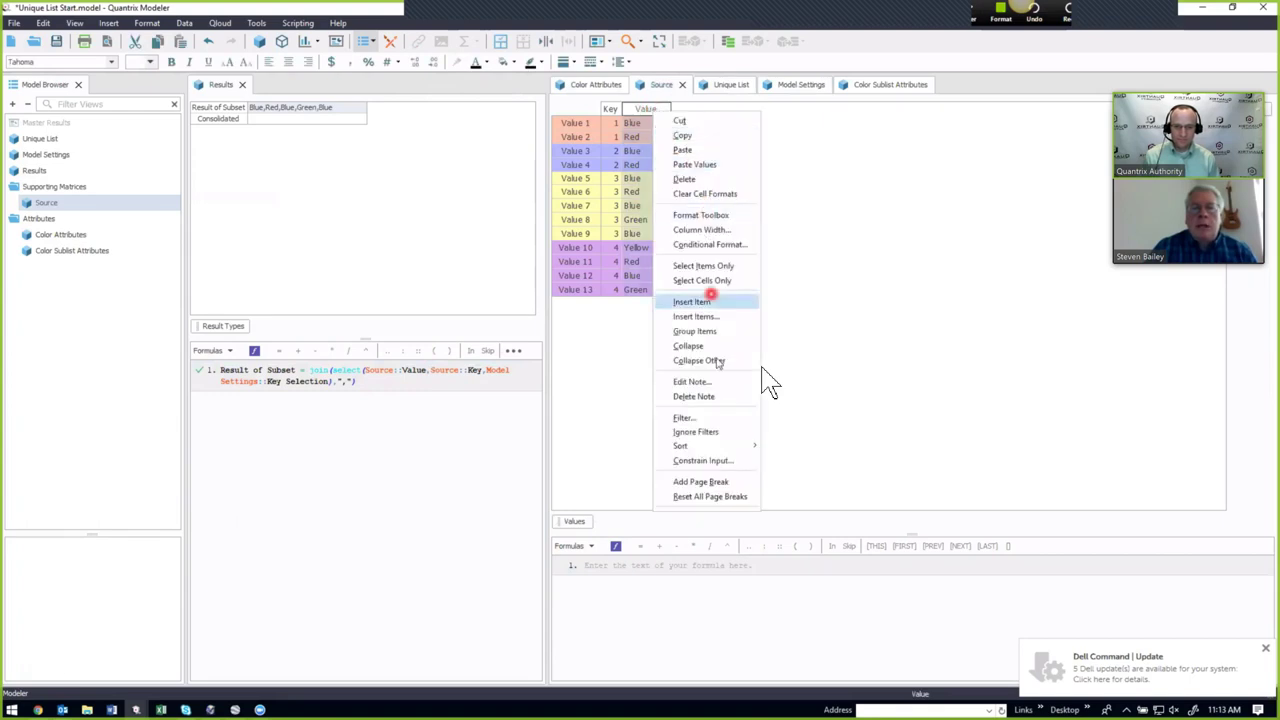
pyautogui.click(746, 468)
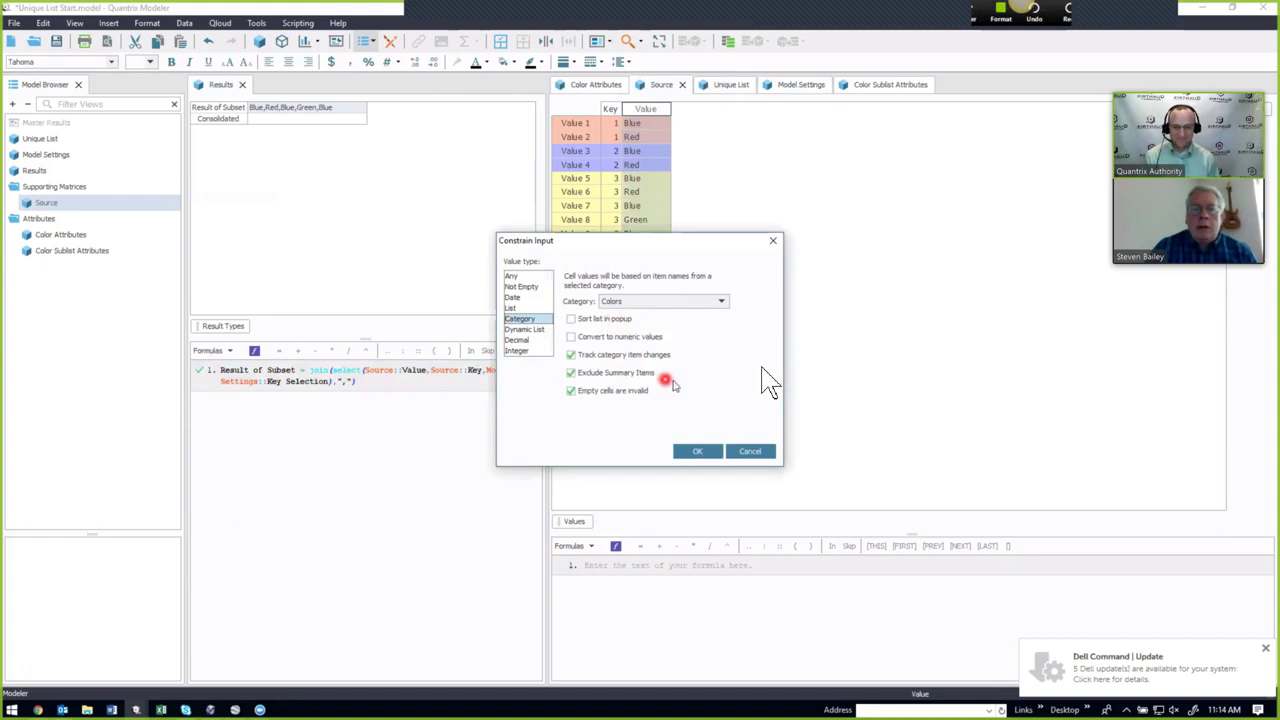
pyautogui.click(752, 452)
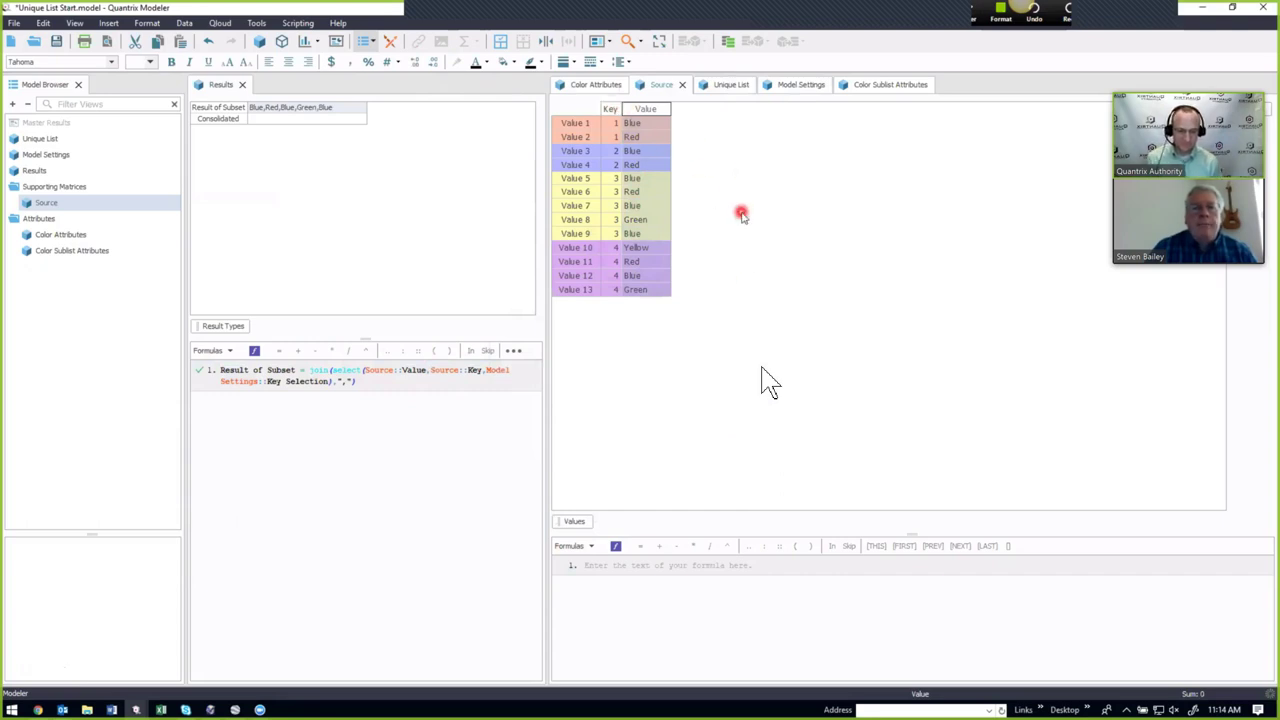
pyautogui.click(588, 85)
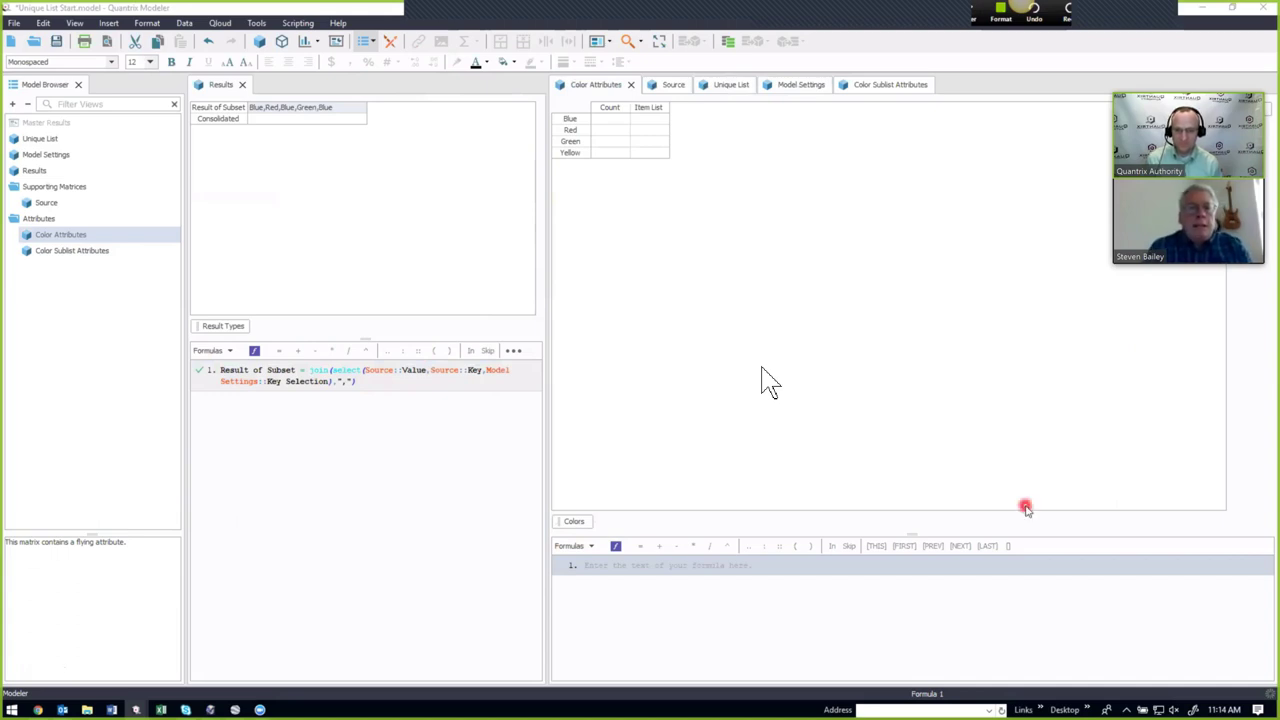
pyautogui.click(642, 568)
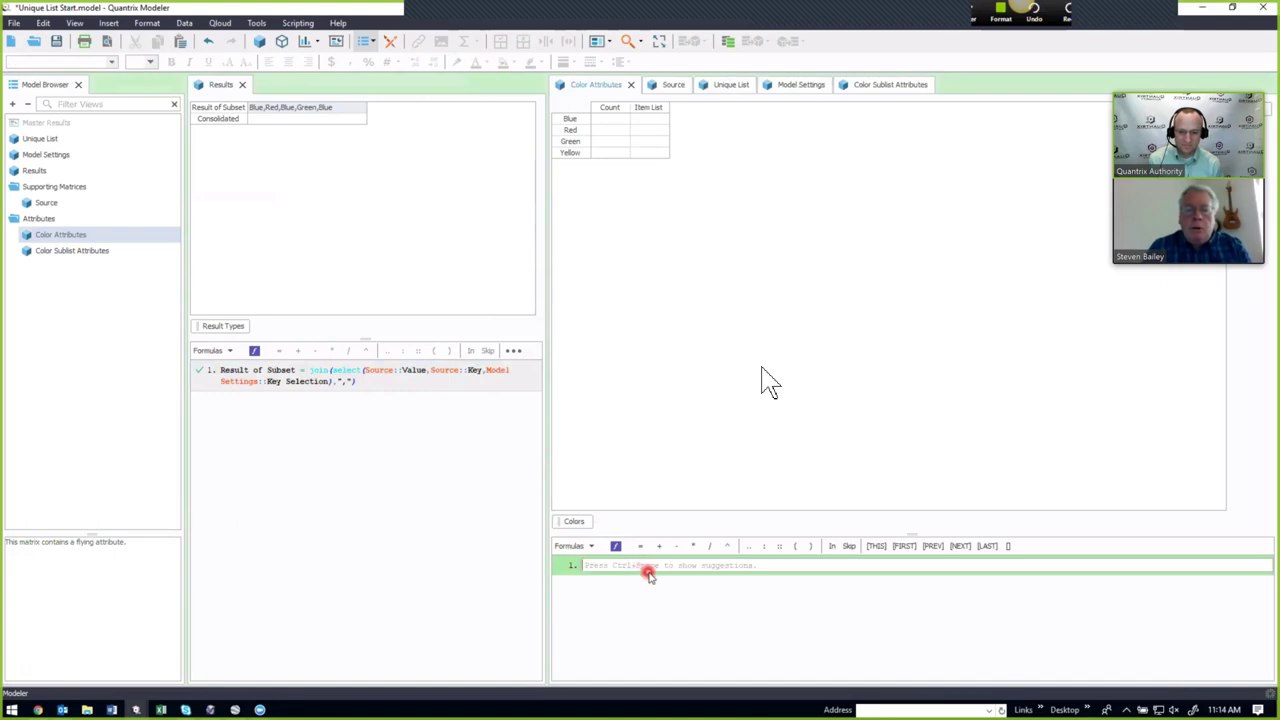
pyautogui.write('Count = countif( select(Source::Value,Source::Key,Model Settings::Key Selection),@Colors)')
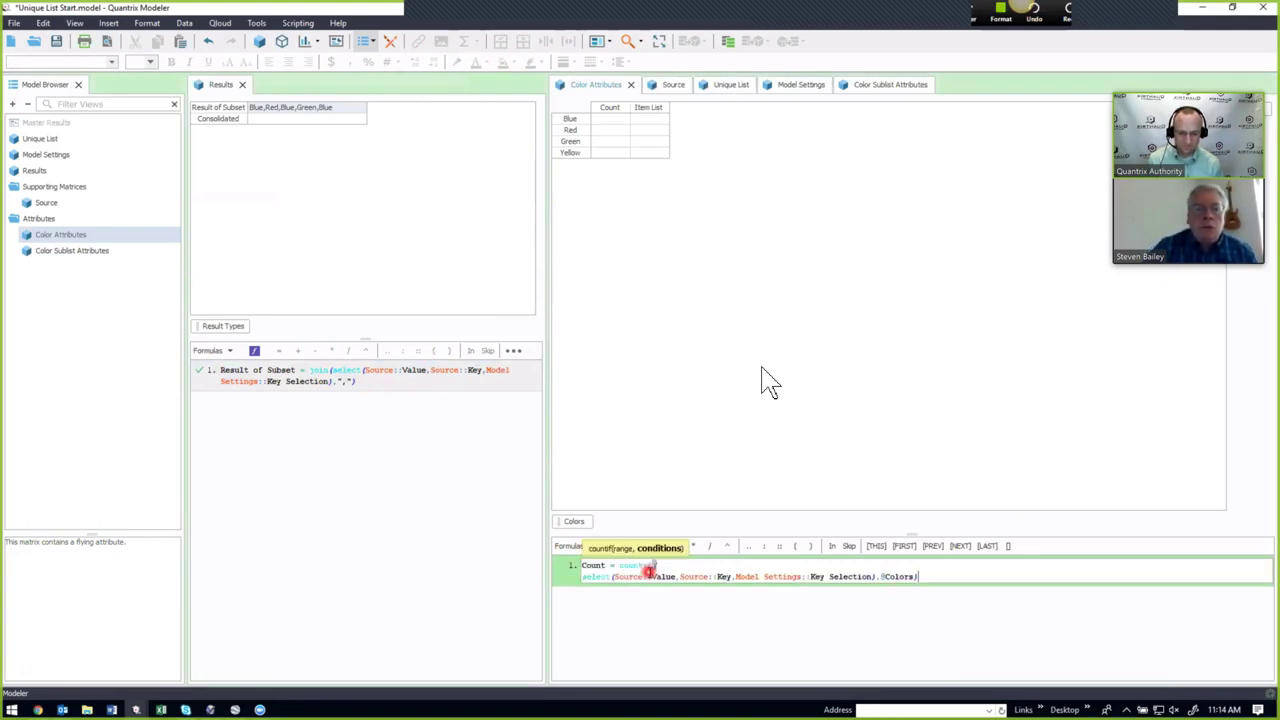
pyautogui.press('Return')
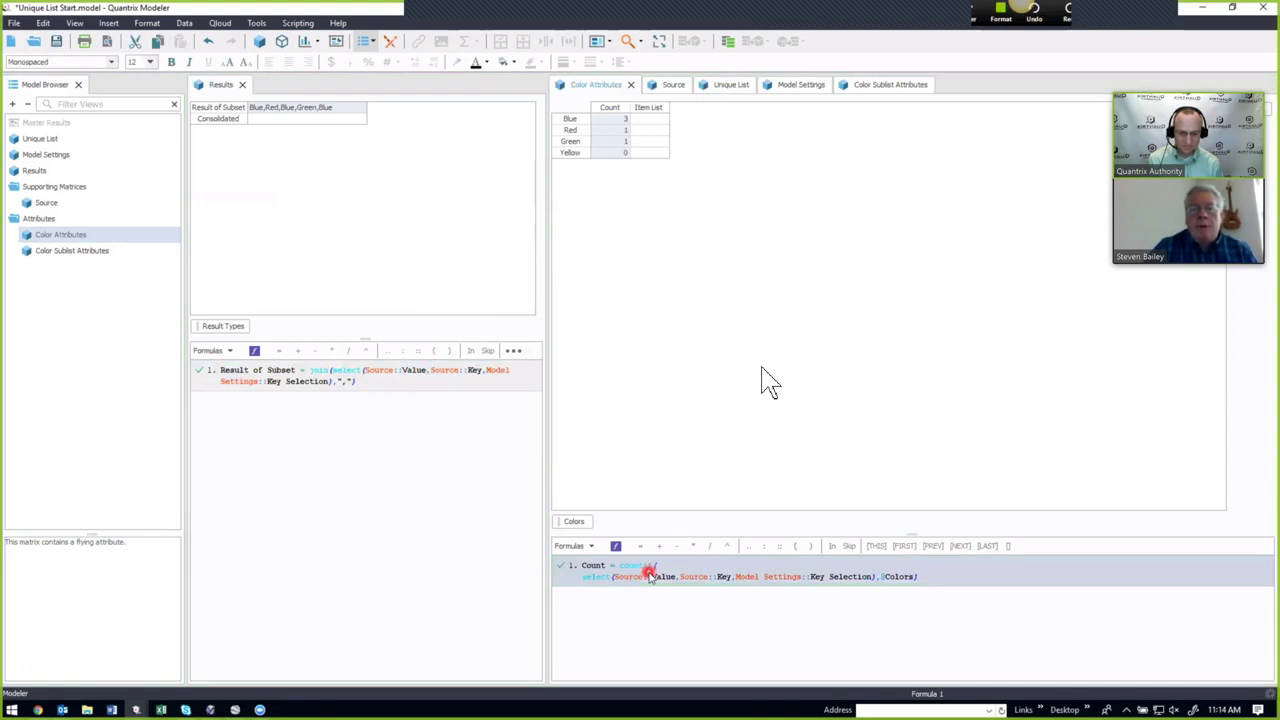
pyautogui.moveTo(912, 536); pyautogui.dragTo(860, 240)
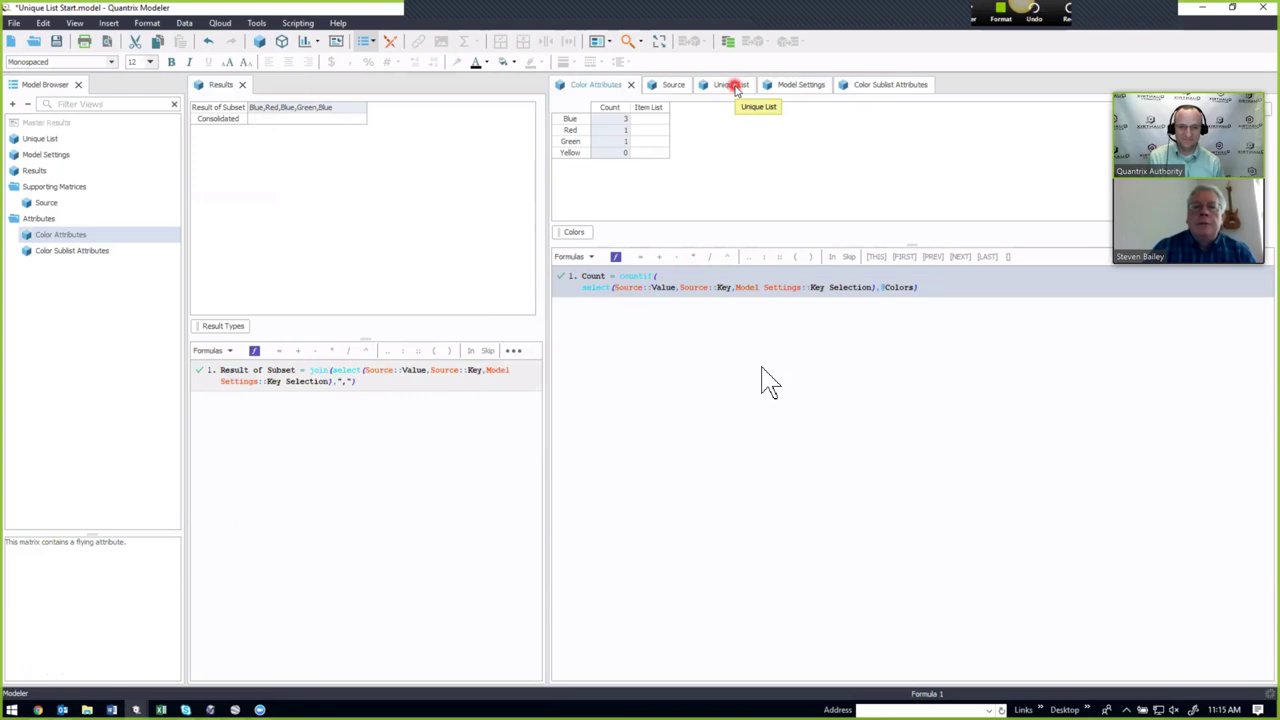
pyautogui.moveTo(735, 87); pyautogui.dragTo(740, 222)
pyautogui.moveTo(545, 198); pyautogui.dragTo(444, 202)
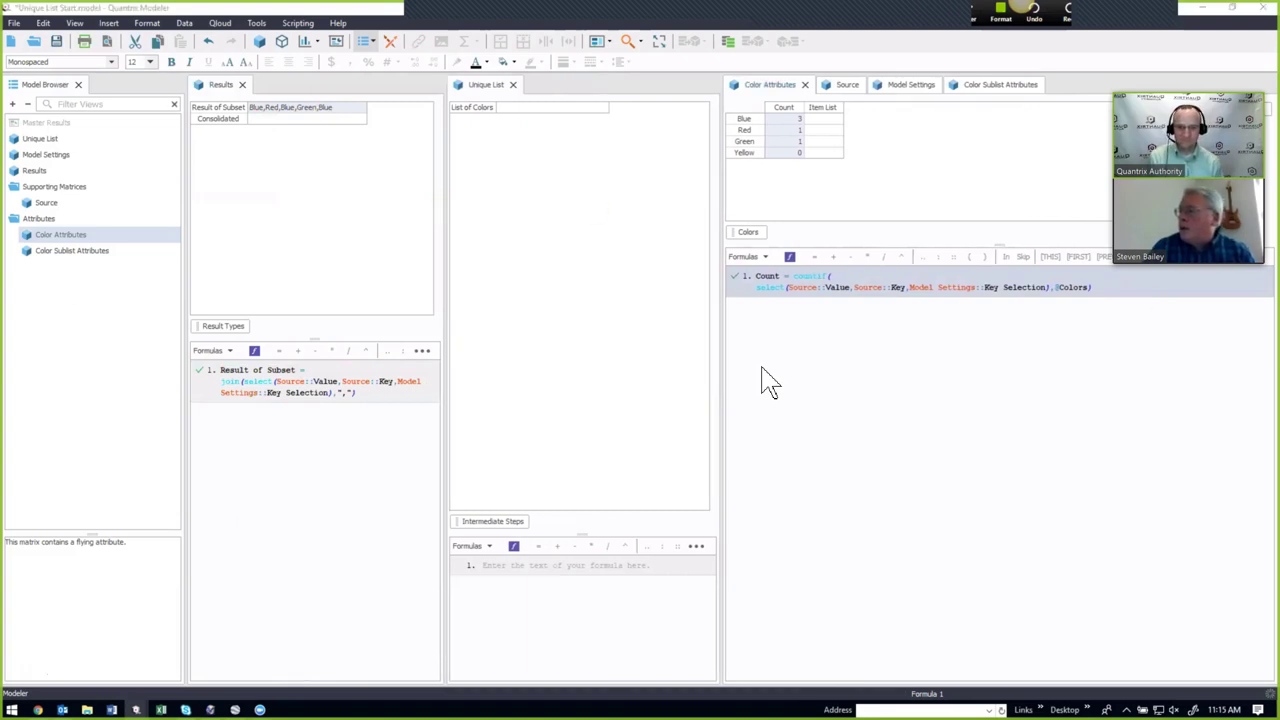
pyautogui.click(571, 566)
pyautogui.write('List of Colors = join(selectGreaterThan(@Color Attributes::Colors,Color Attributes::Count,0),",")')
pyautogui.press('Return')
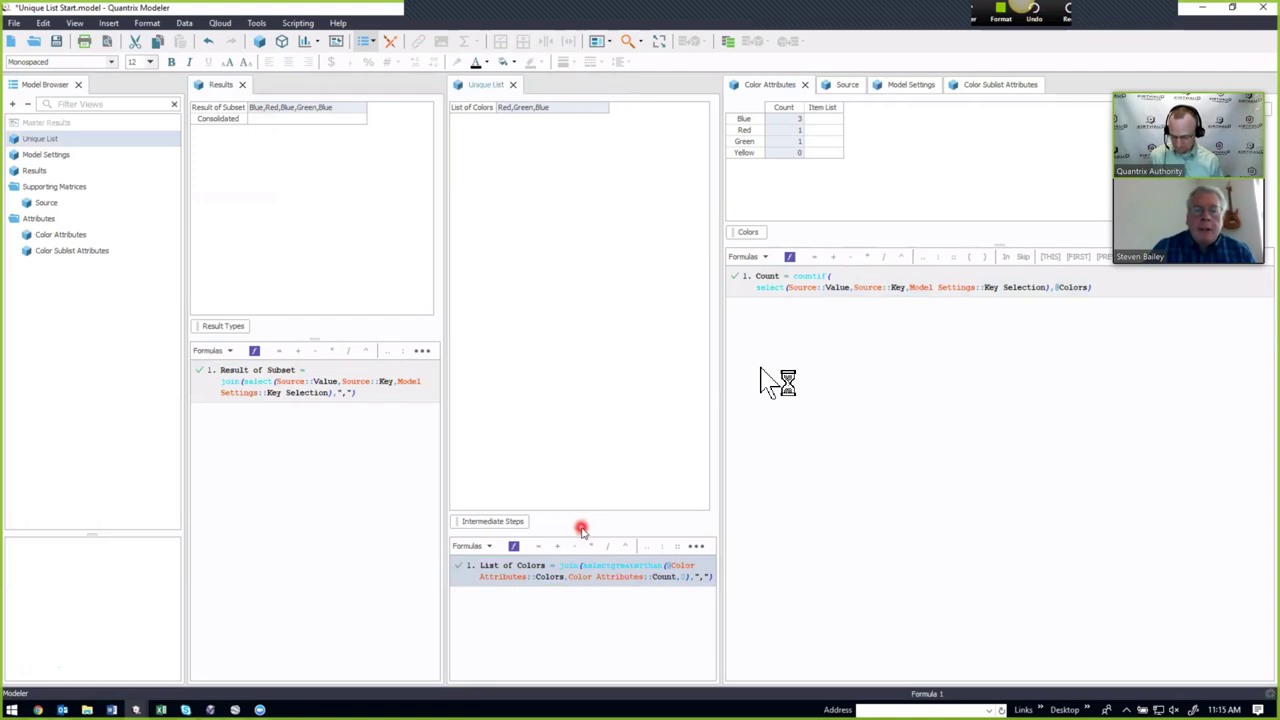
pyautogui.moveTo(582, 536); pyautogui.dragTo(580, 283)
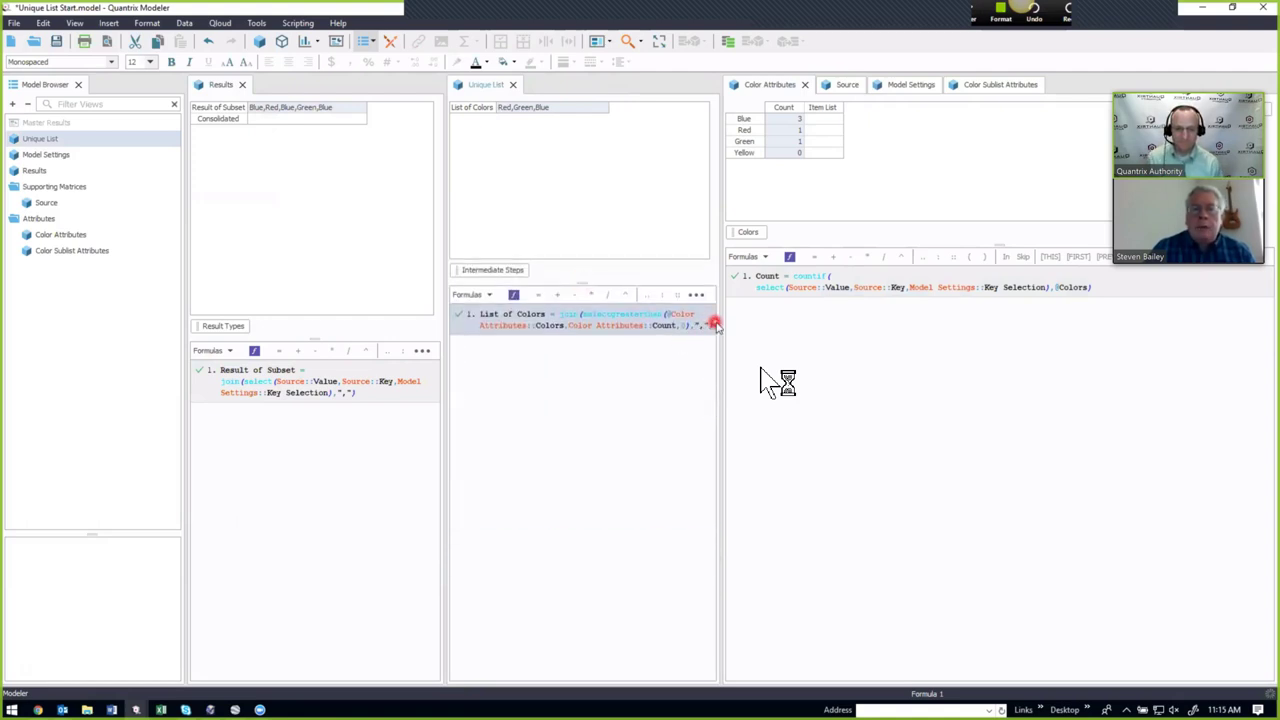
pyautogui.moveTo(720, 321); pyautogui.dragTo(782, 321)
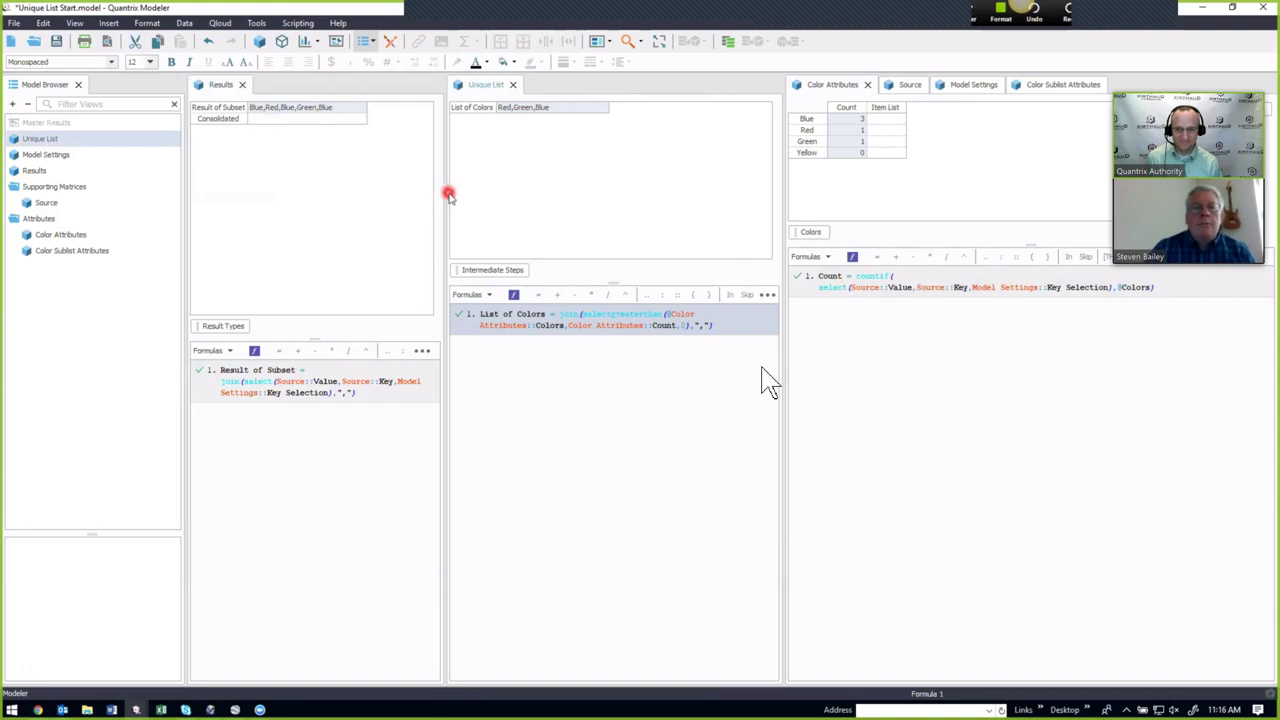
pyautogui.moveTo(445, 192); pyautogui.dragTo(463, 194)
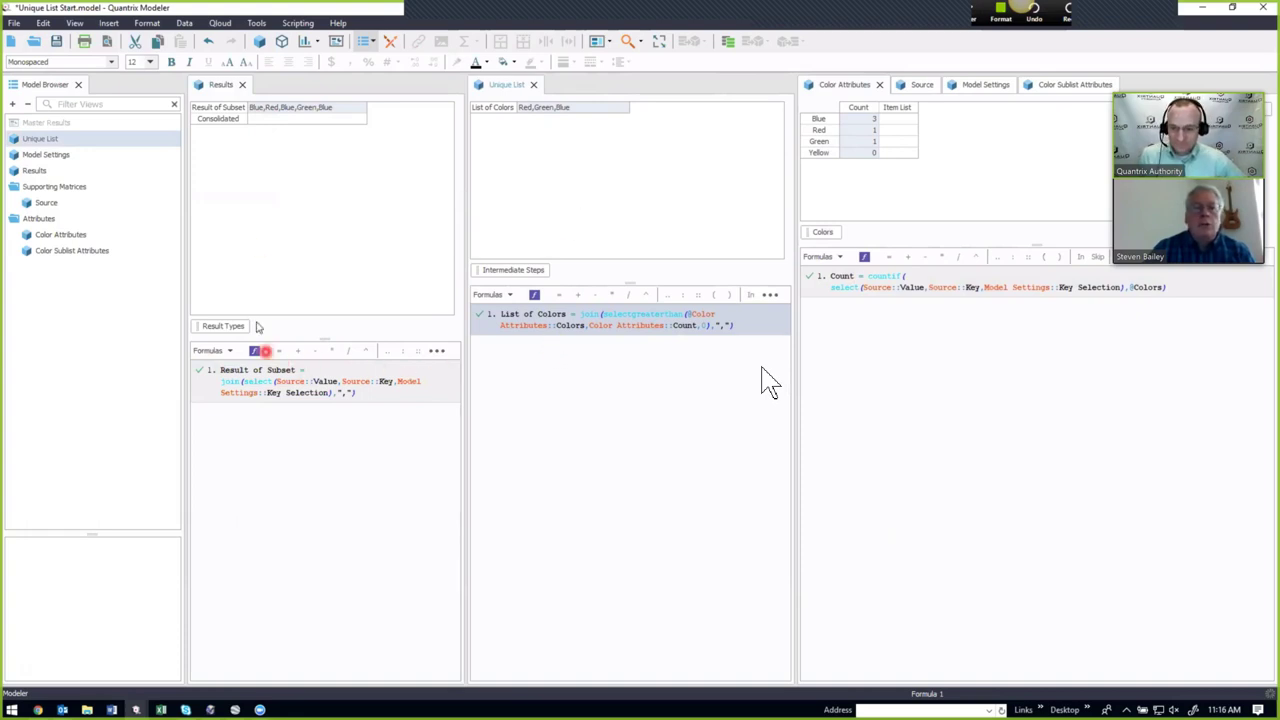
pyautogui.click(270, 135)
pyautogui.click(229, 120)
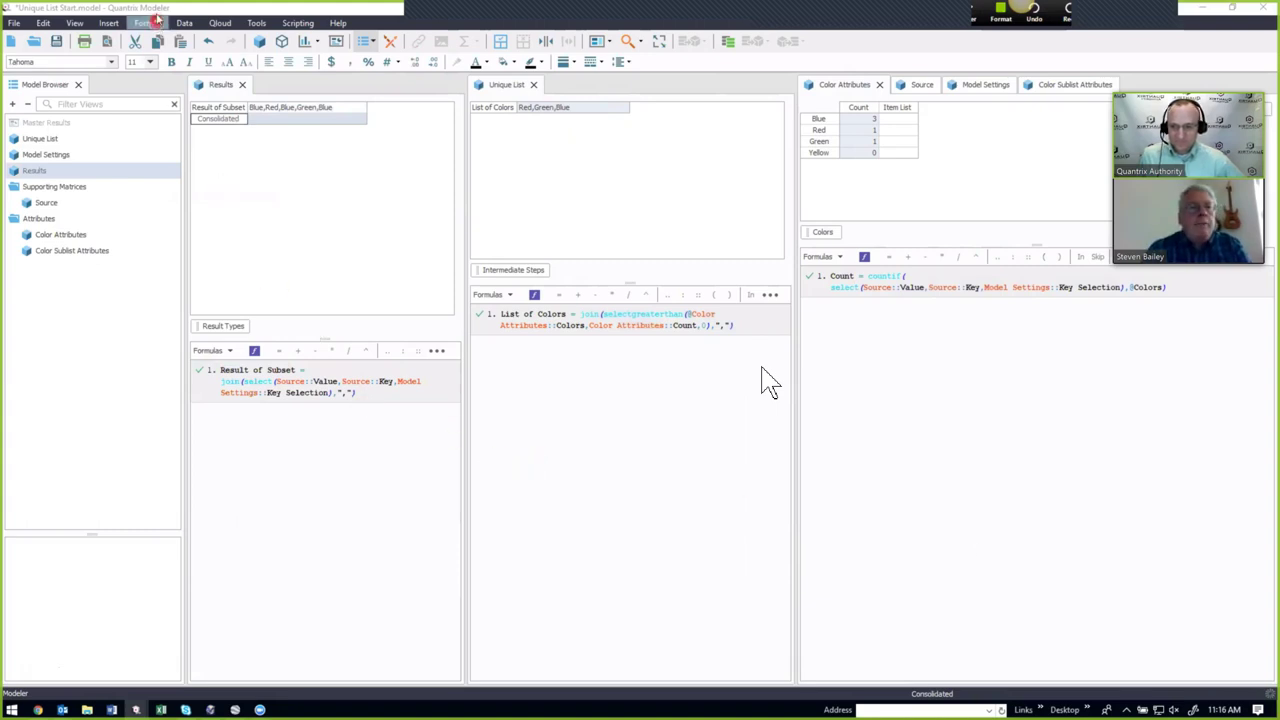
pyautogui.click(288, 370)
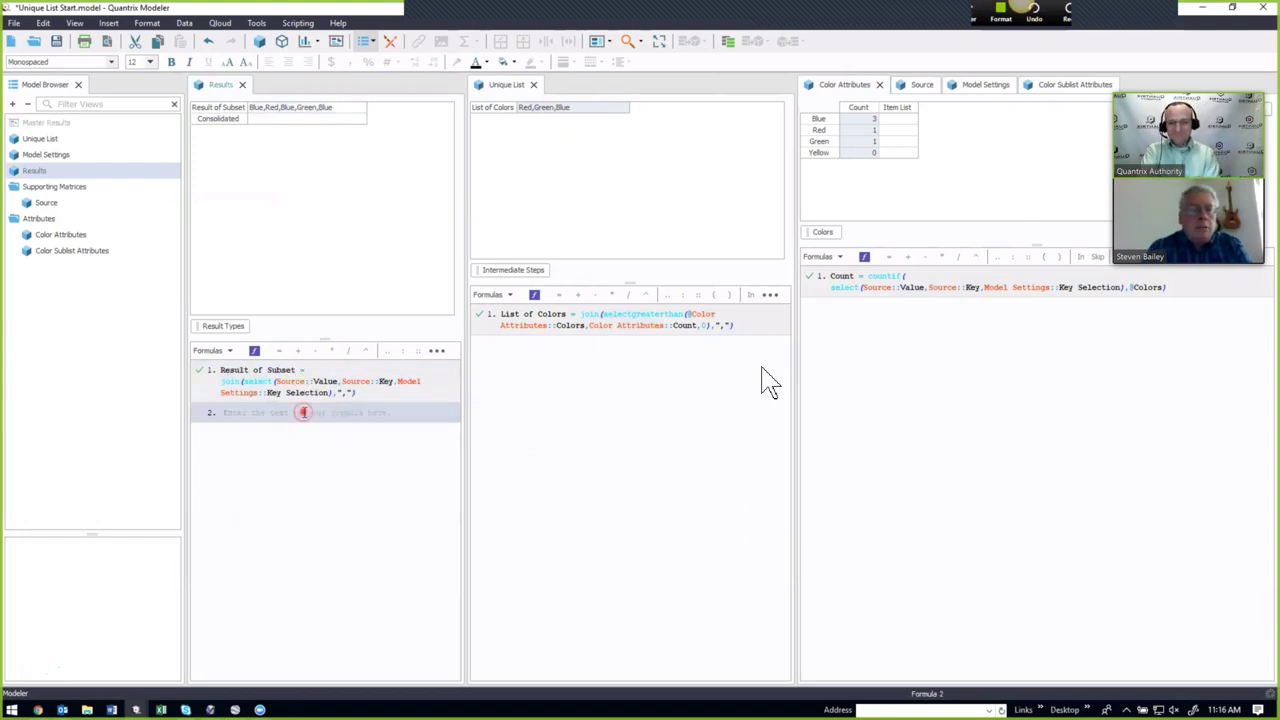
pyautogui.click(303, 412)
pyautogui.click(325, 443)
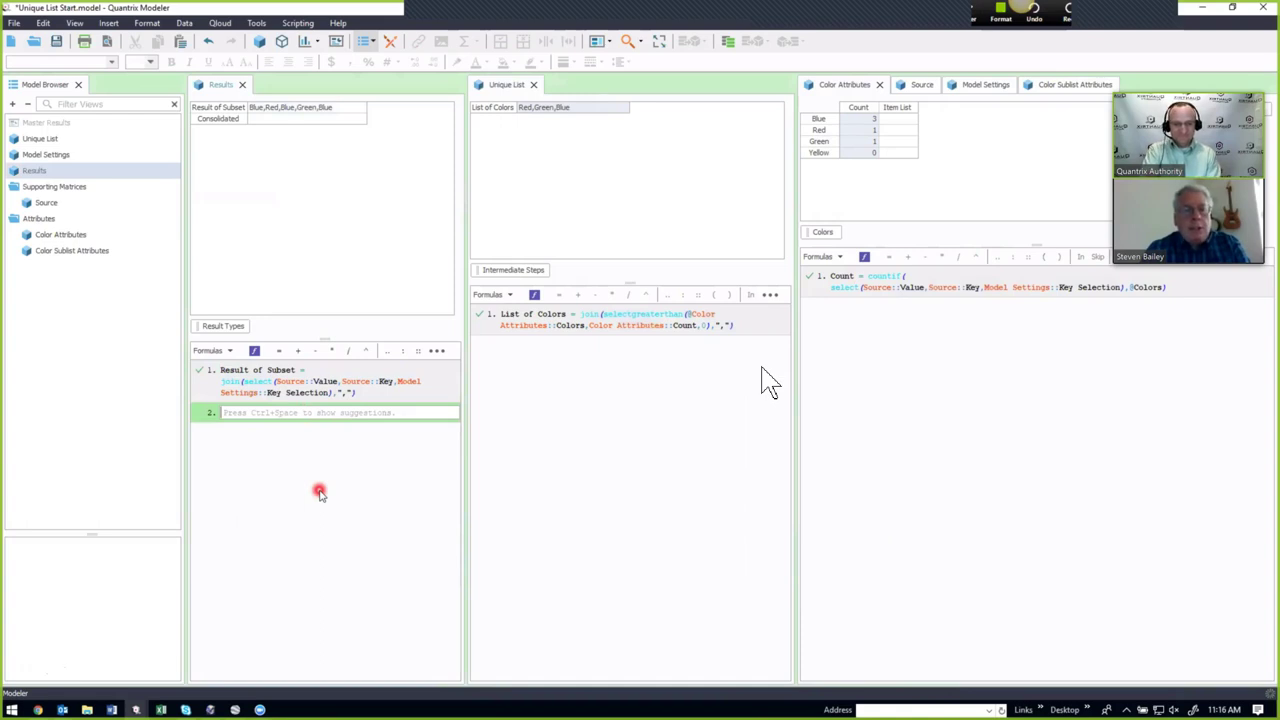
pyautogui.hotkey('ctrl', 'v')
pyautogui.press('Return')
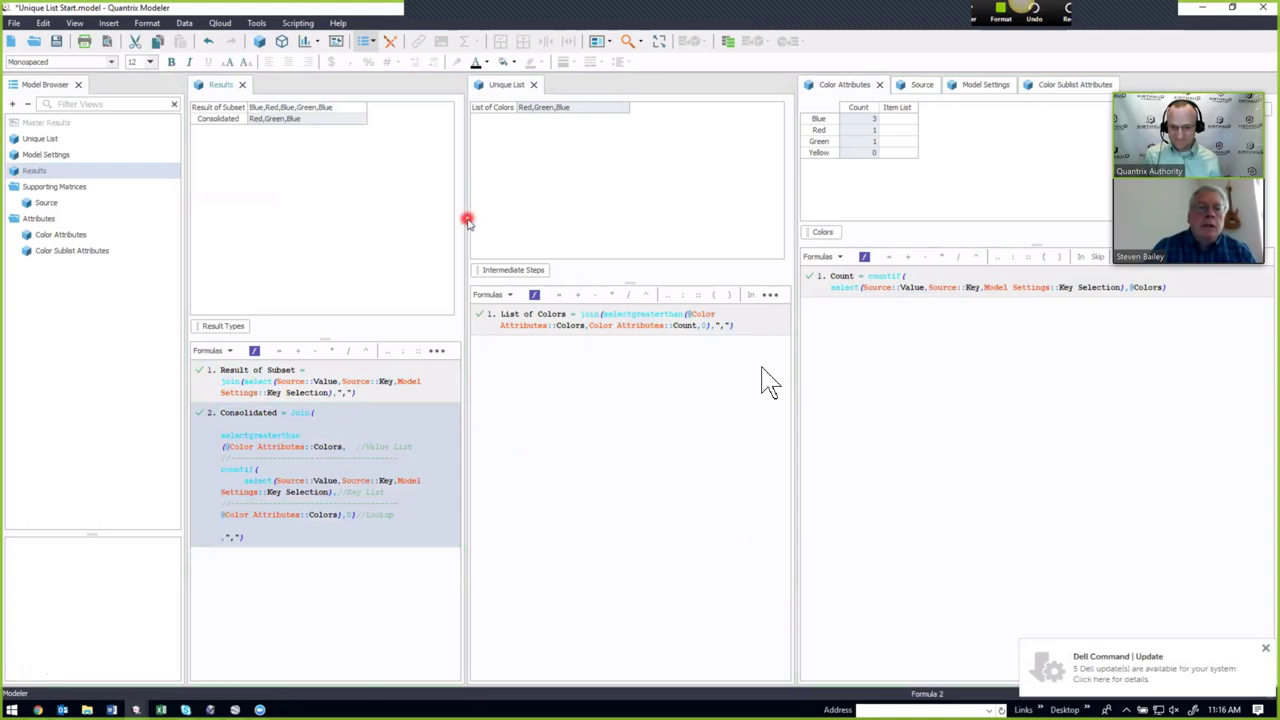
pyautogui.moveTo(465, 221); pyautogui.dragTo(595, 209)
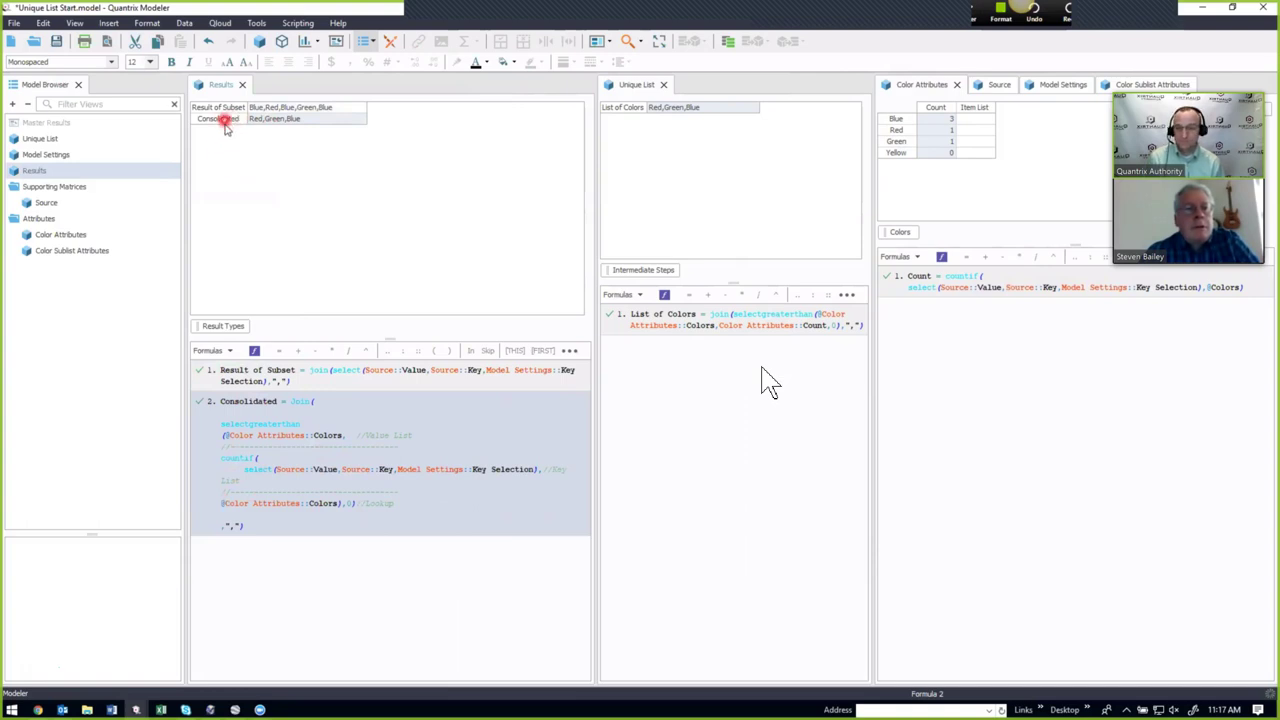
pyautogui.click(226, 122)
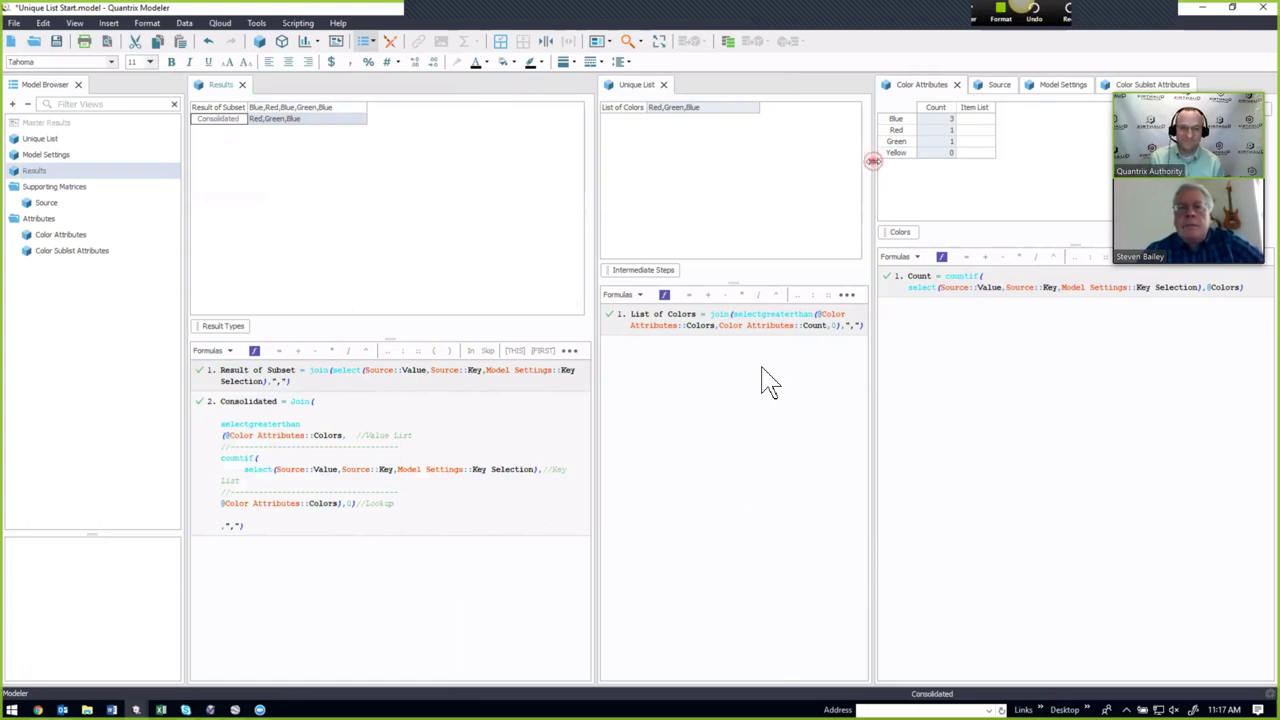
pyautogui.moveTo(871, 160); pyautogui.dragTo(820, 187)
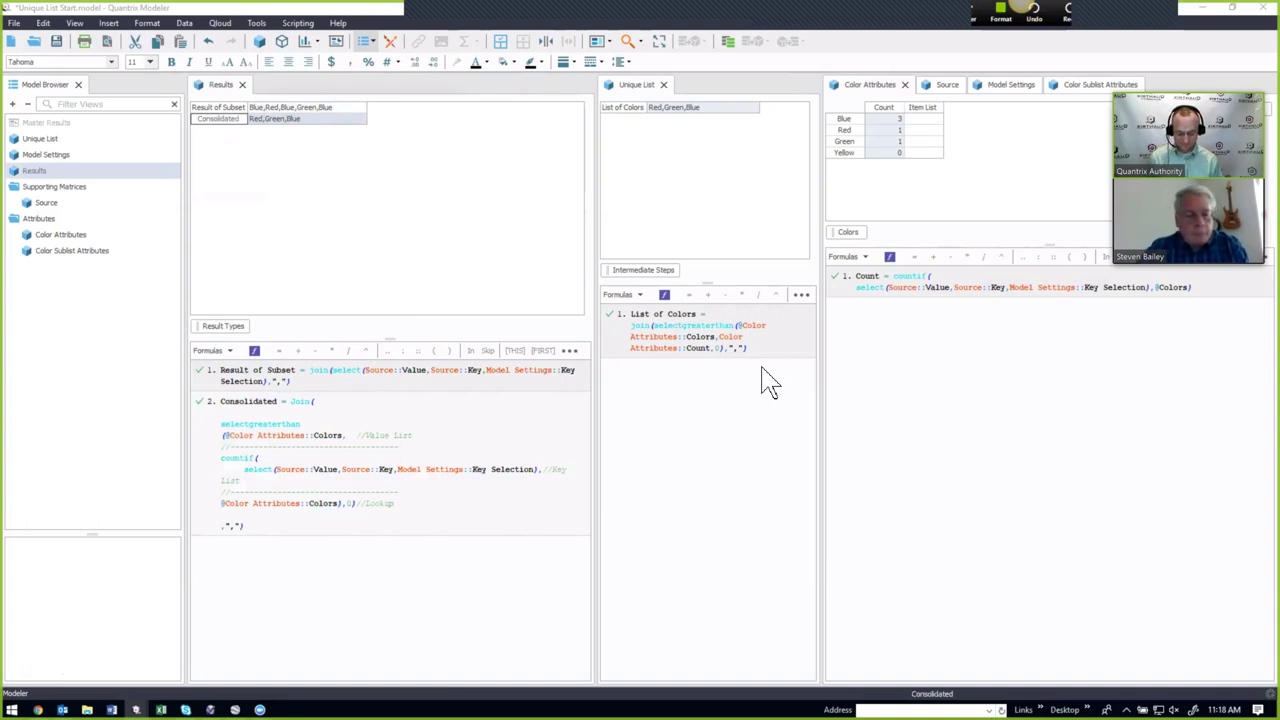
pyautogui.click(951, 289)
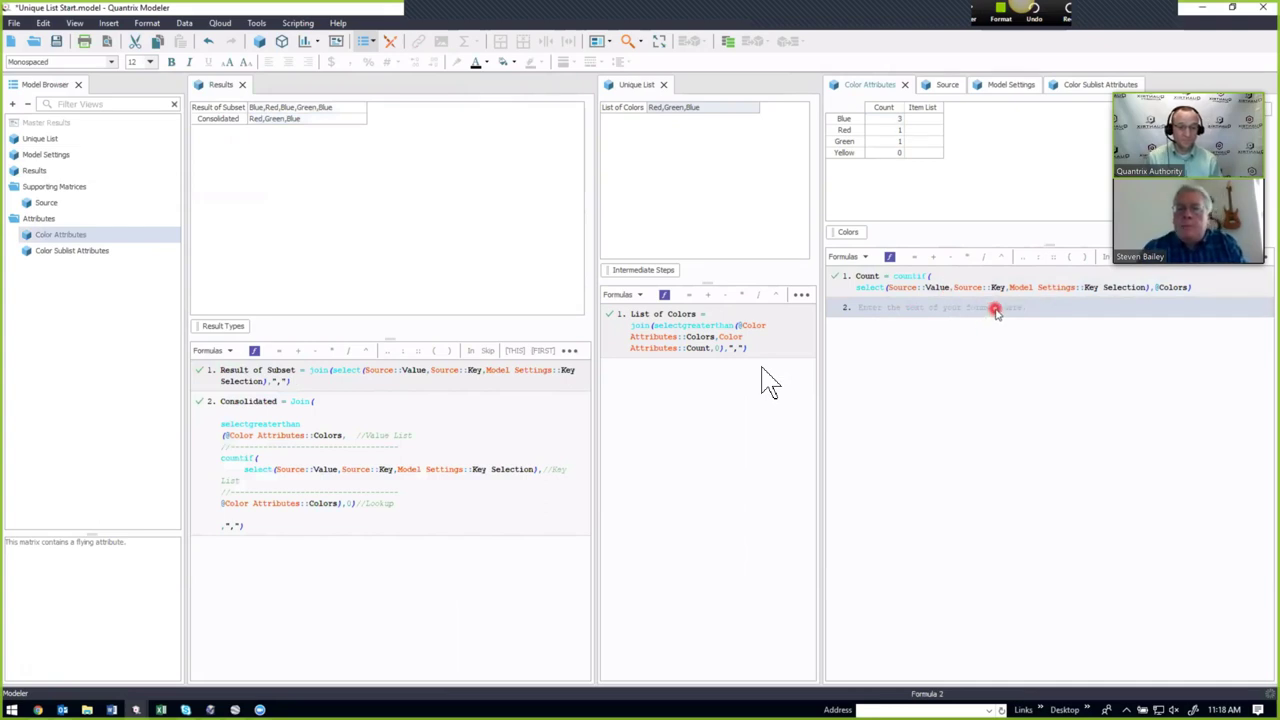
pyautogui.click(992, 308)
pyautogui.write('Item List = if(Count>0,@Colors,"")')
pyautogui.press('Return')
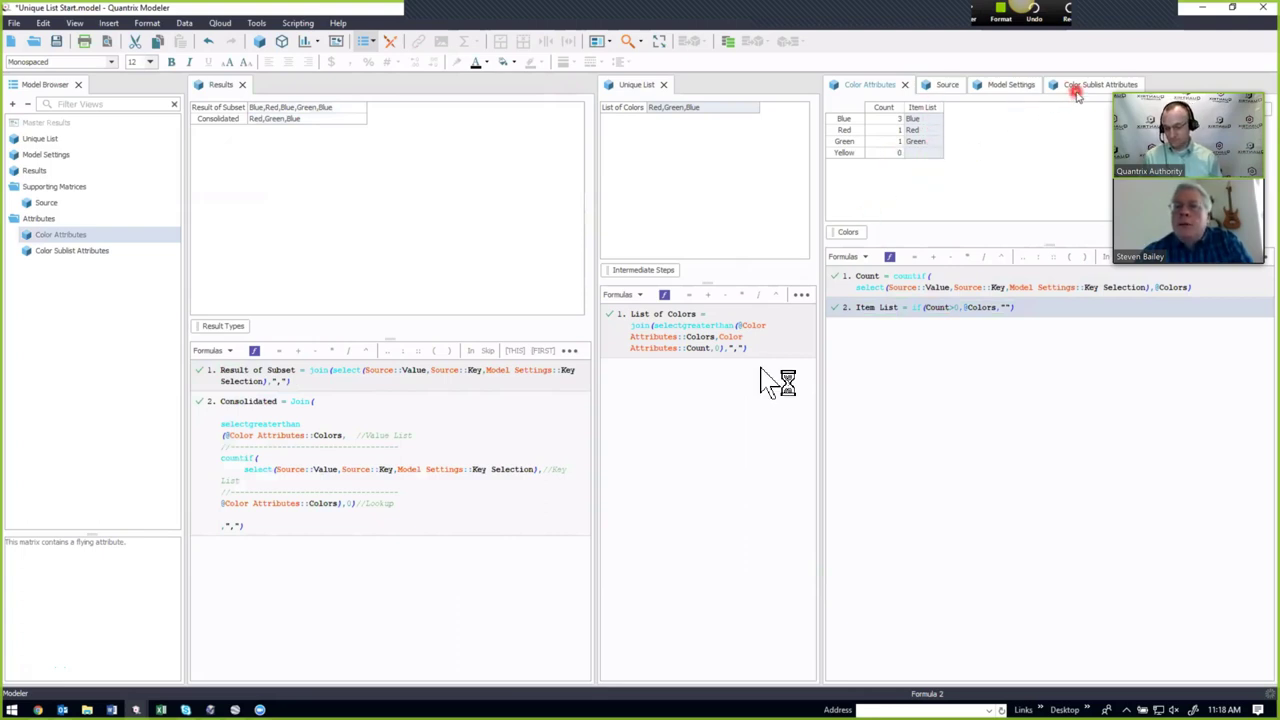
# Step: Dock Color Sublist Attributes above Results and review the Color Sublist category's item generation settings without changing them
pyautogui.moveTo(1076, 92); pyautogui.dragTo(457, 215)
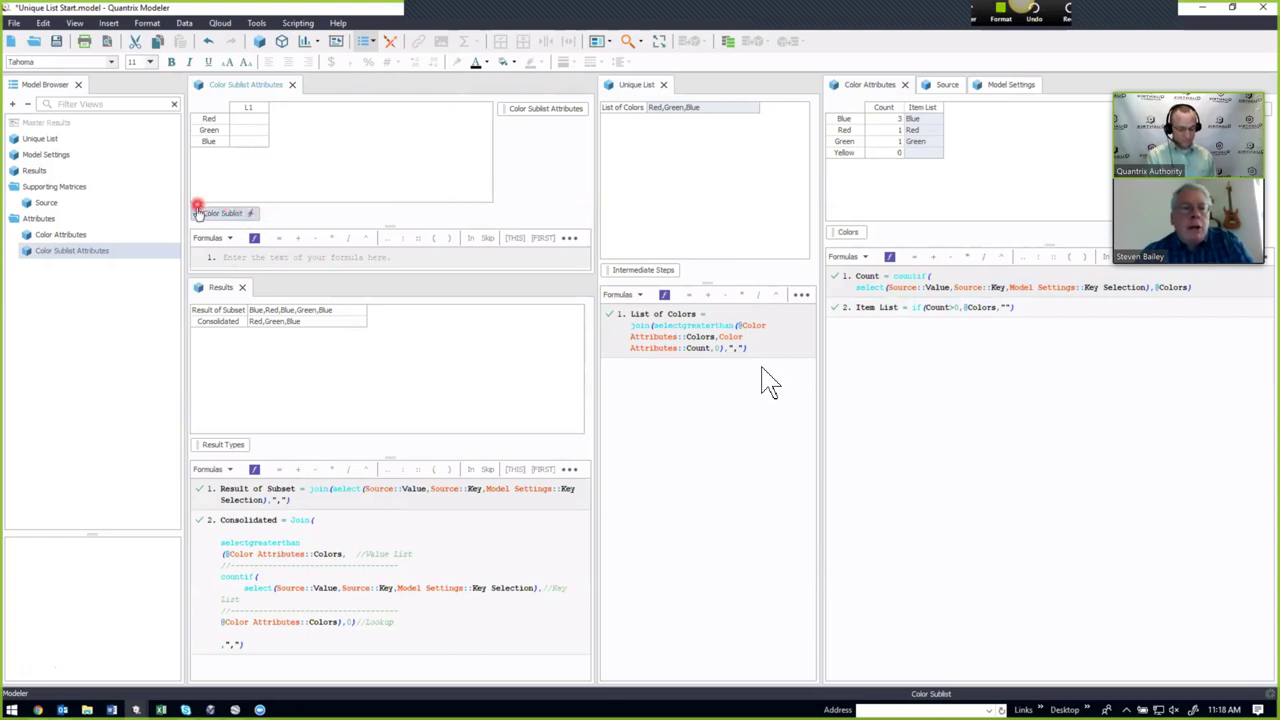
pyautogui.rightClick(250, 216)
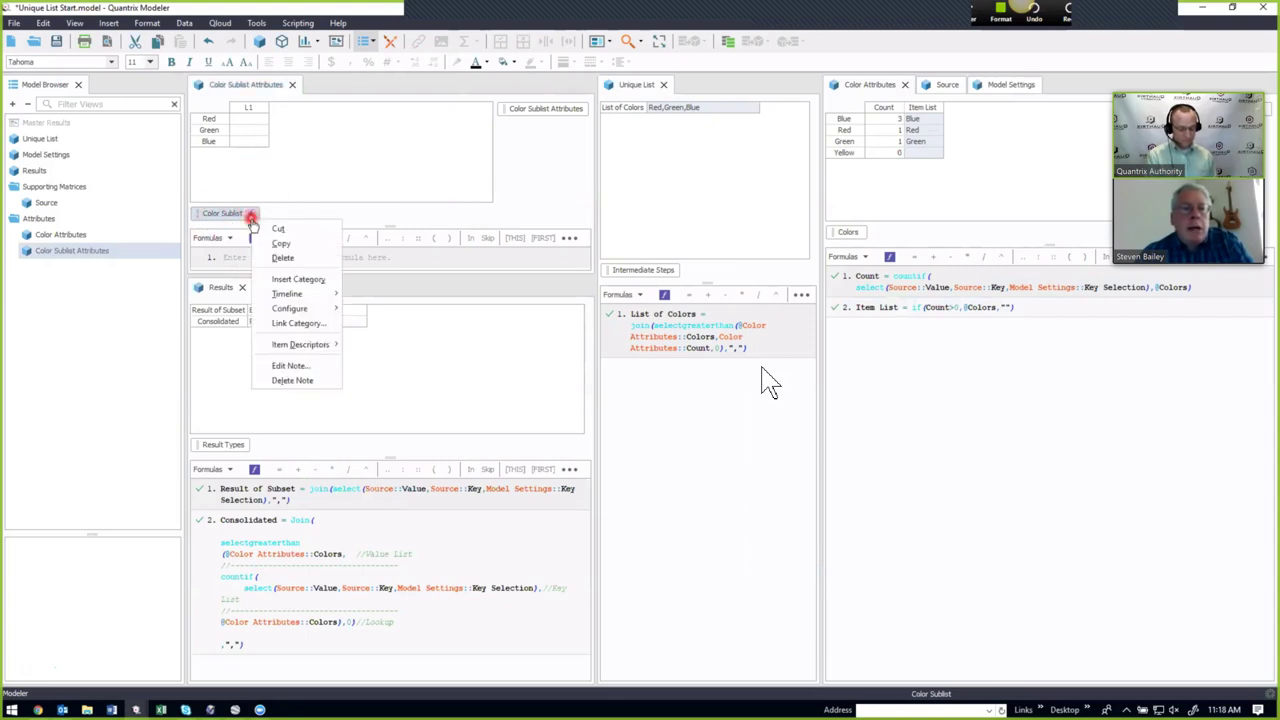
pyautogui.moveTo(289, 312)
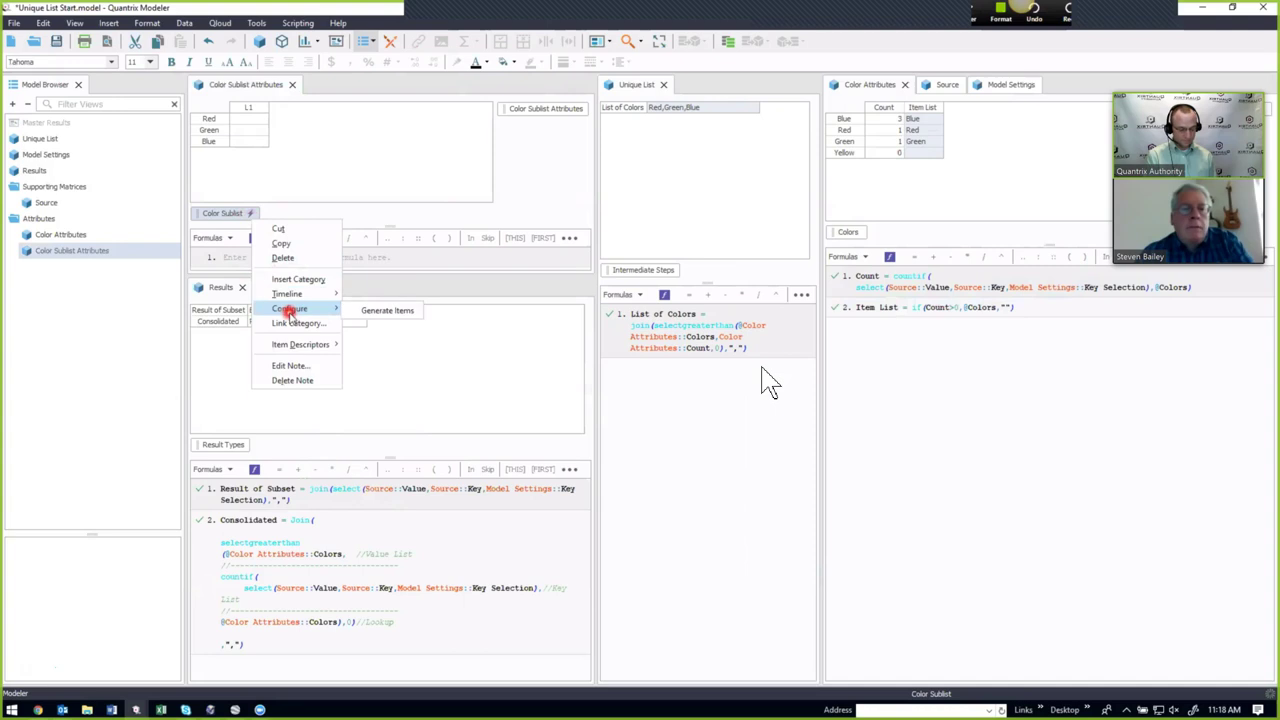
pyautogui.click(372, 311)
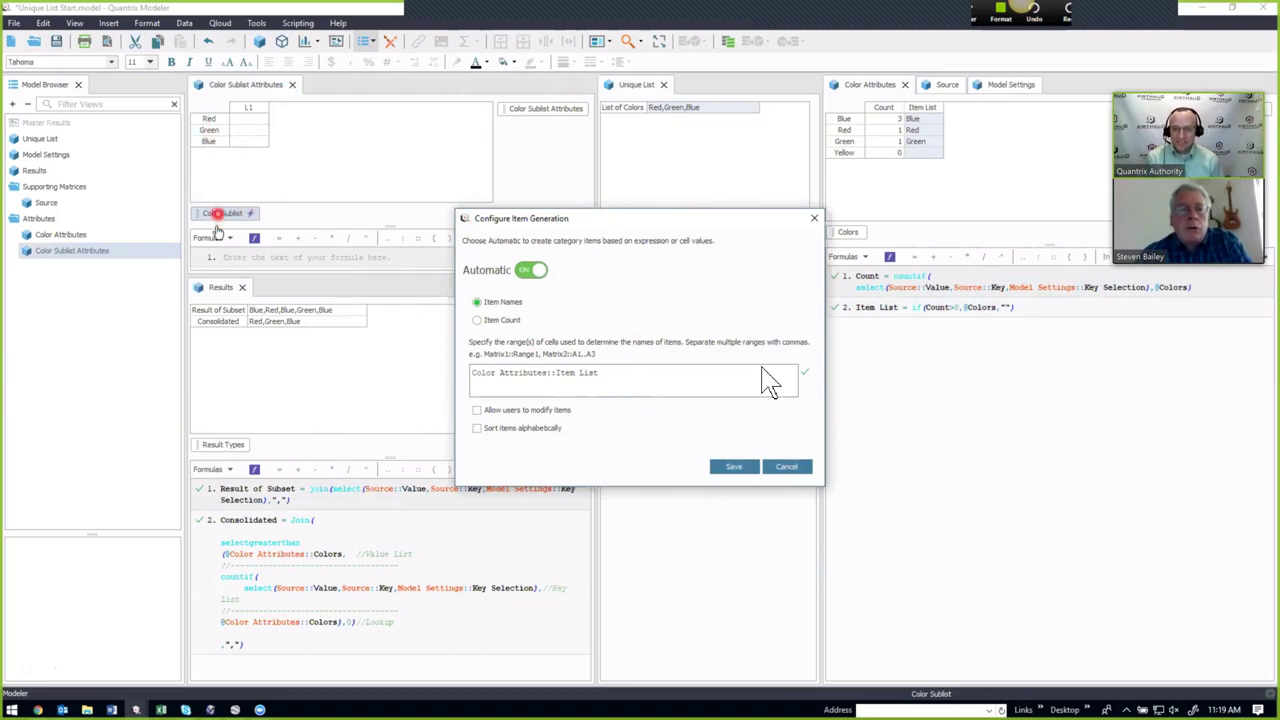
pyautogui.click(789, 470)
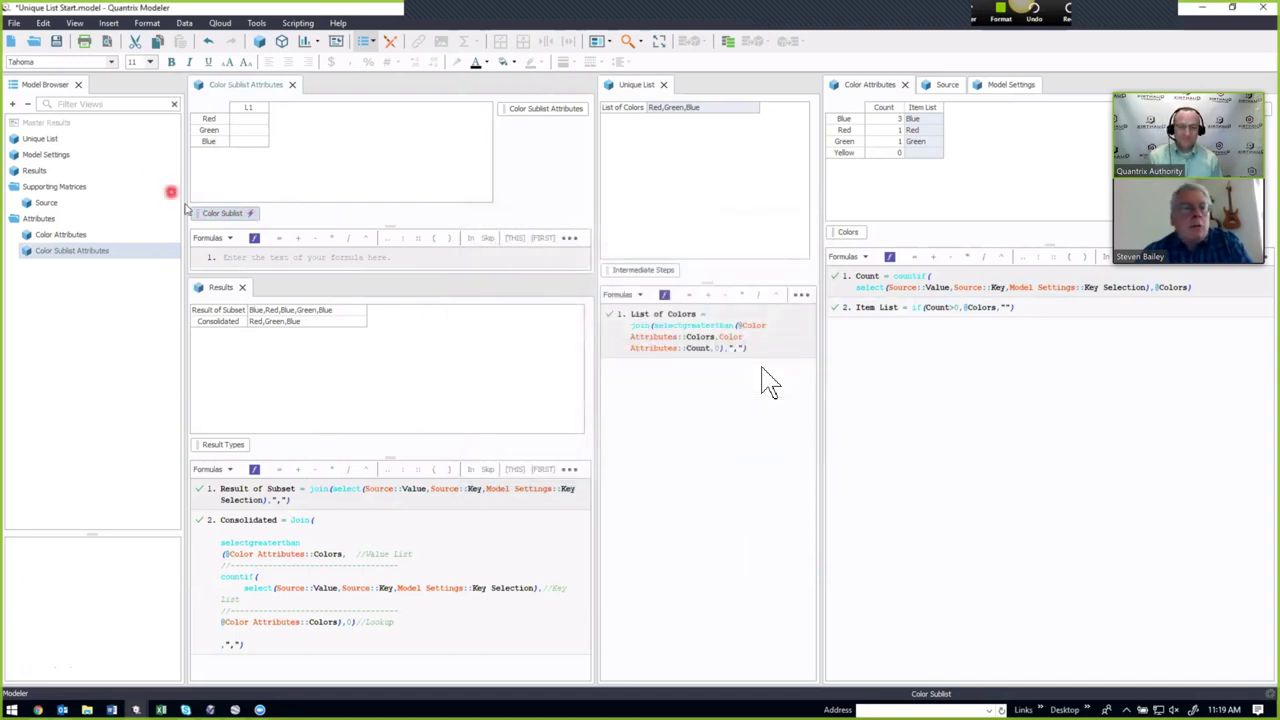
# Step: Open Master Results maximized, switch the canvas to interact mode, and test Key Selection with the values 2 and 4
pyautogui.doubleClick(40, 122)
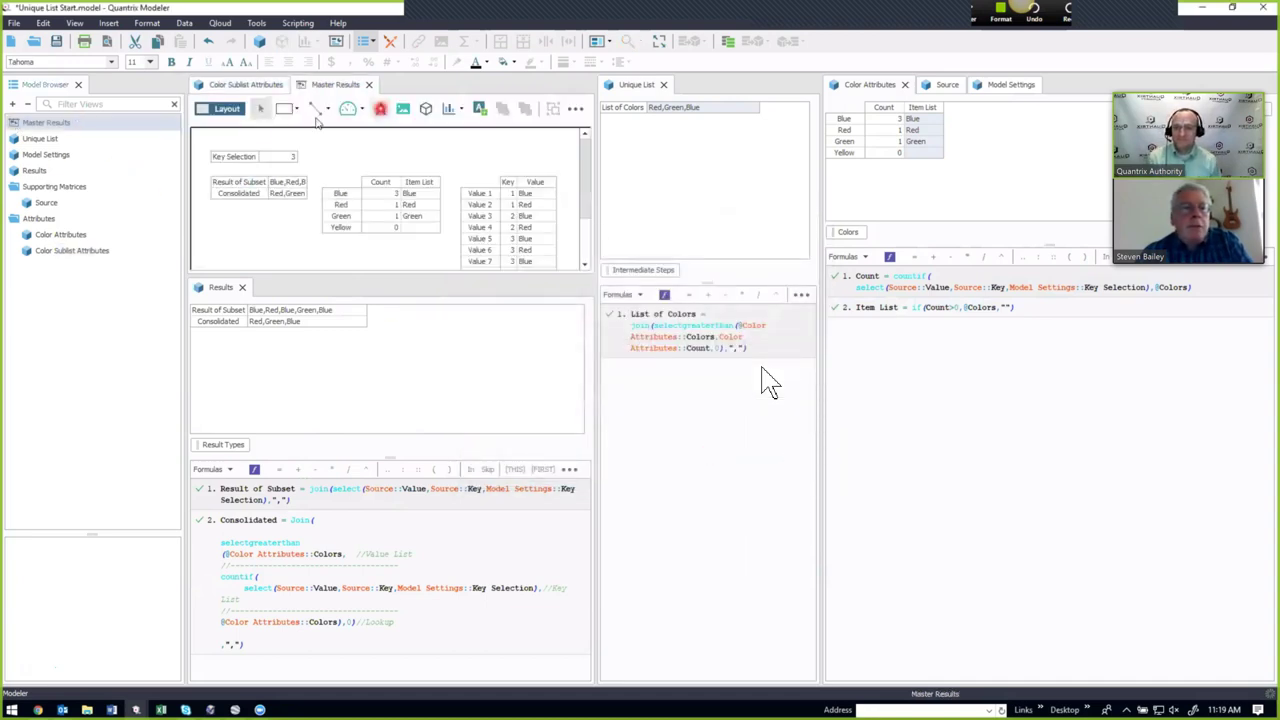
pyautogui.doubleClick(338, 85)
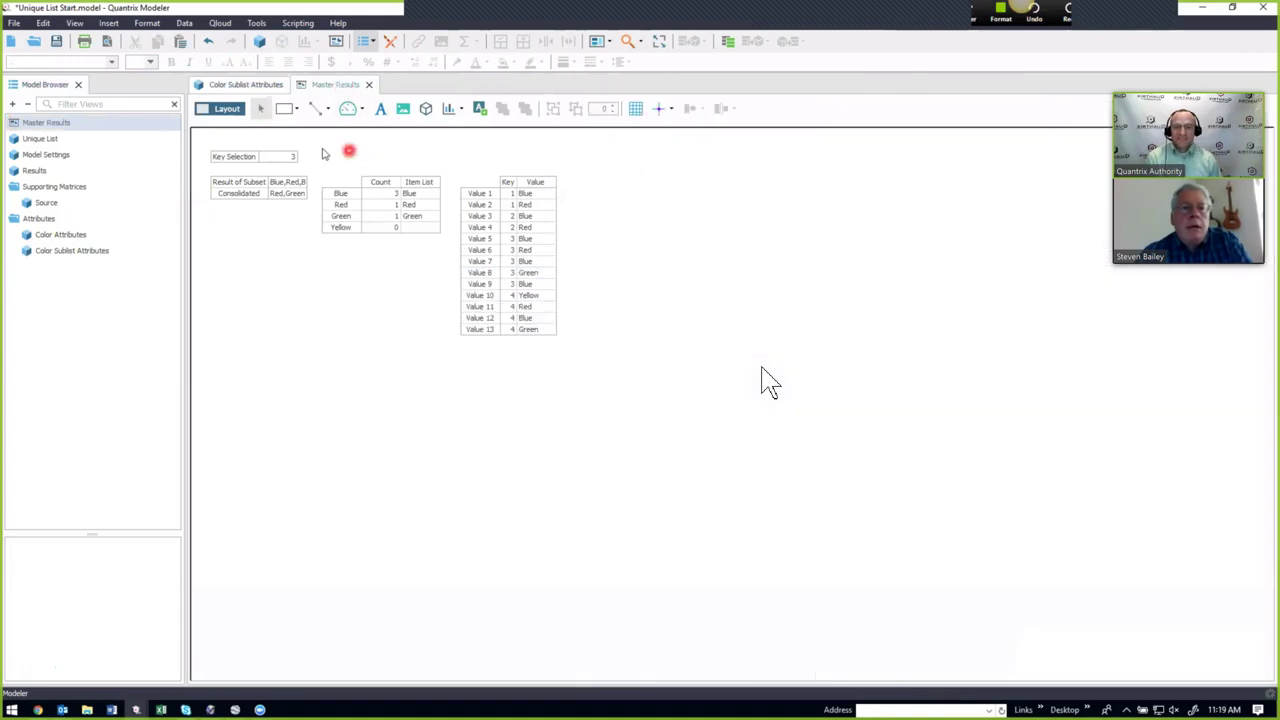
pyautogui.click(285, 158)
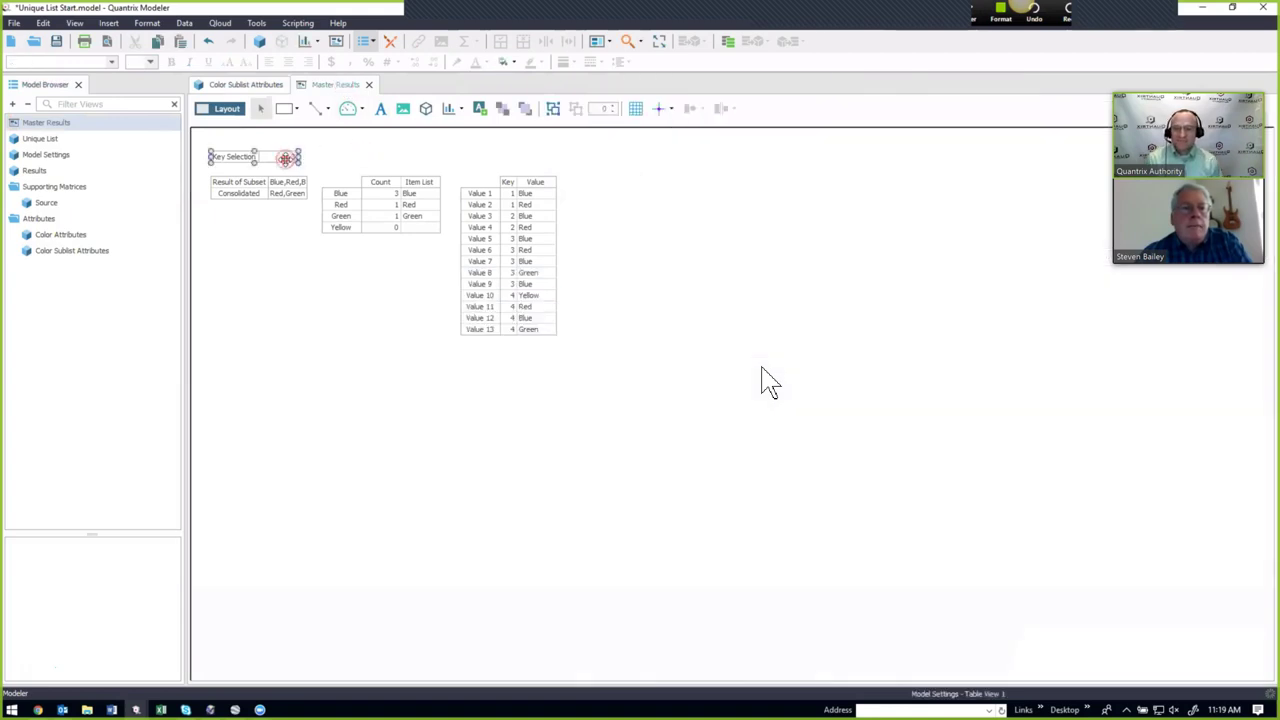
pyautogui.click(226, 109)
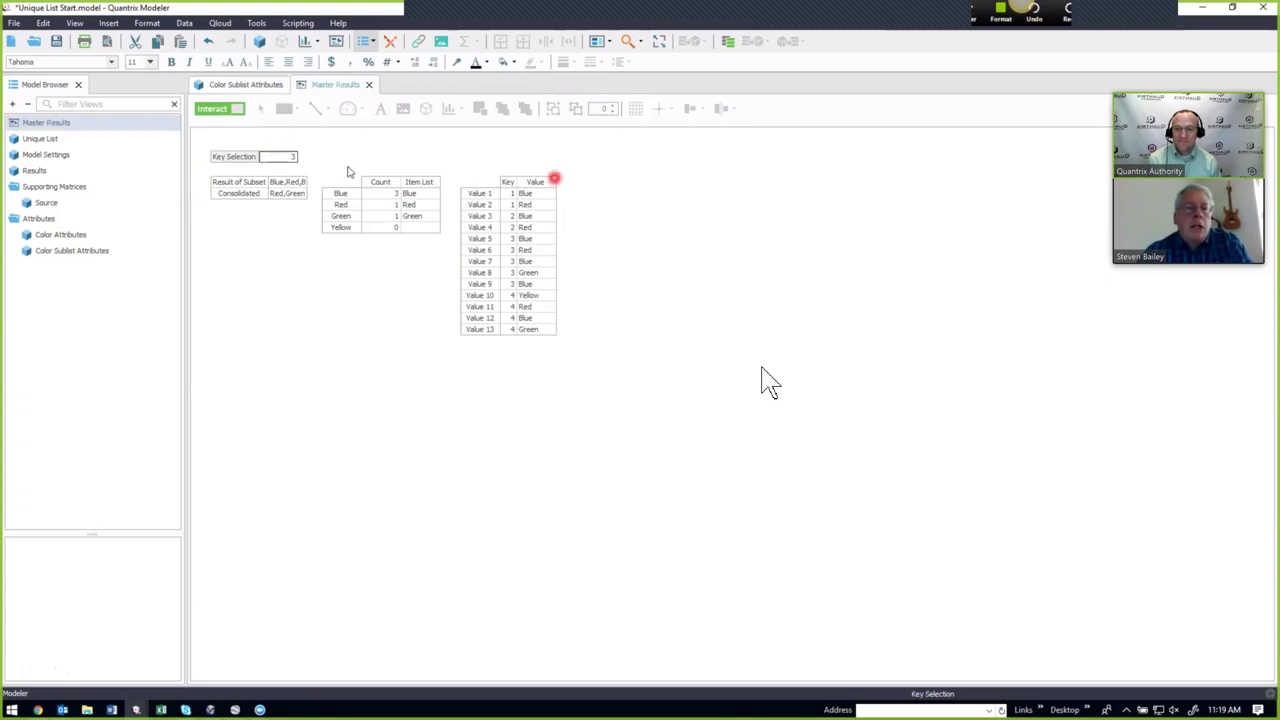
pyautogui.press('Up')
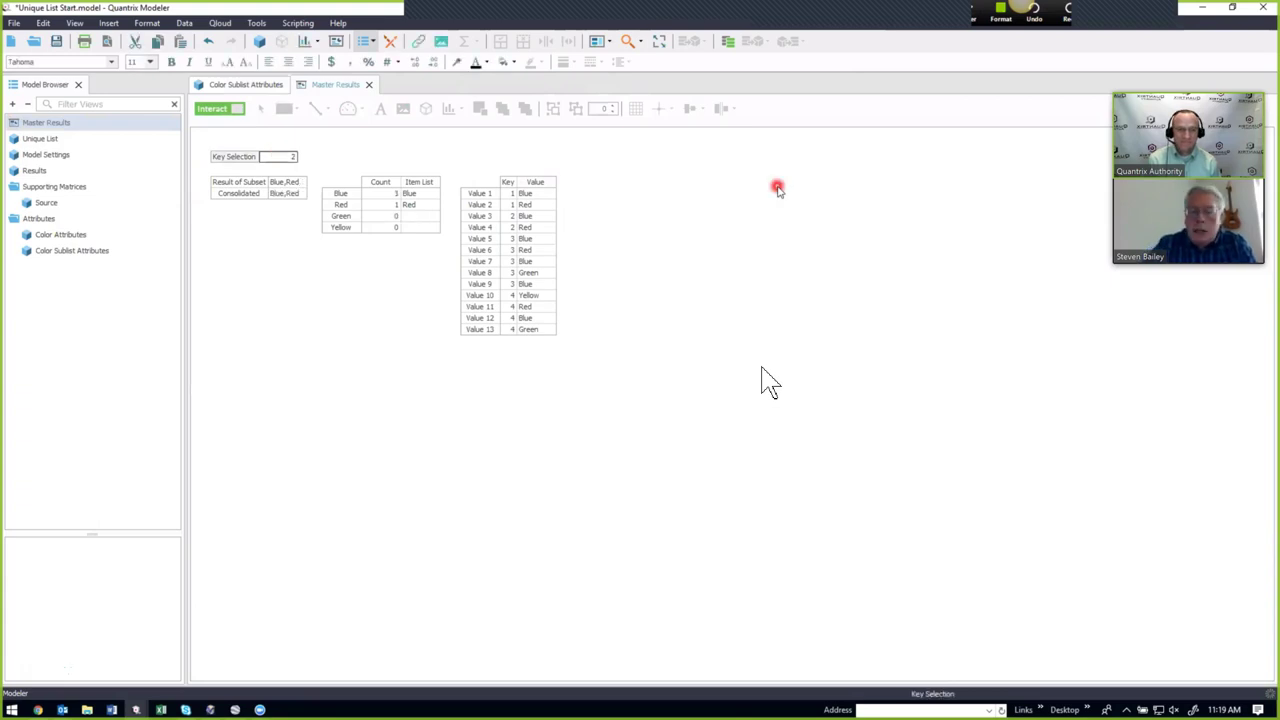
pyautogui.write('4')
pyautogui.press('Return')
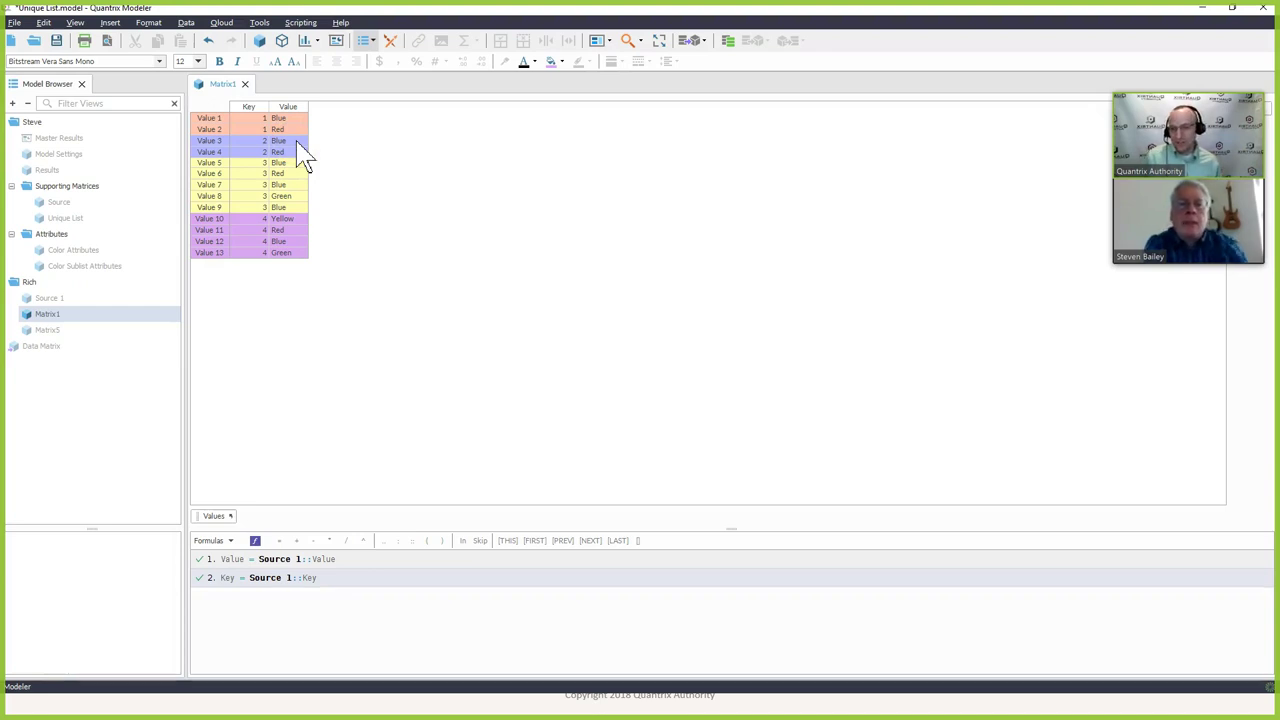
# Step: In the Unique List model, create a new matrix, dock it beside Matrix1, and widen its pane
pyautogui.click(250, 113)
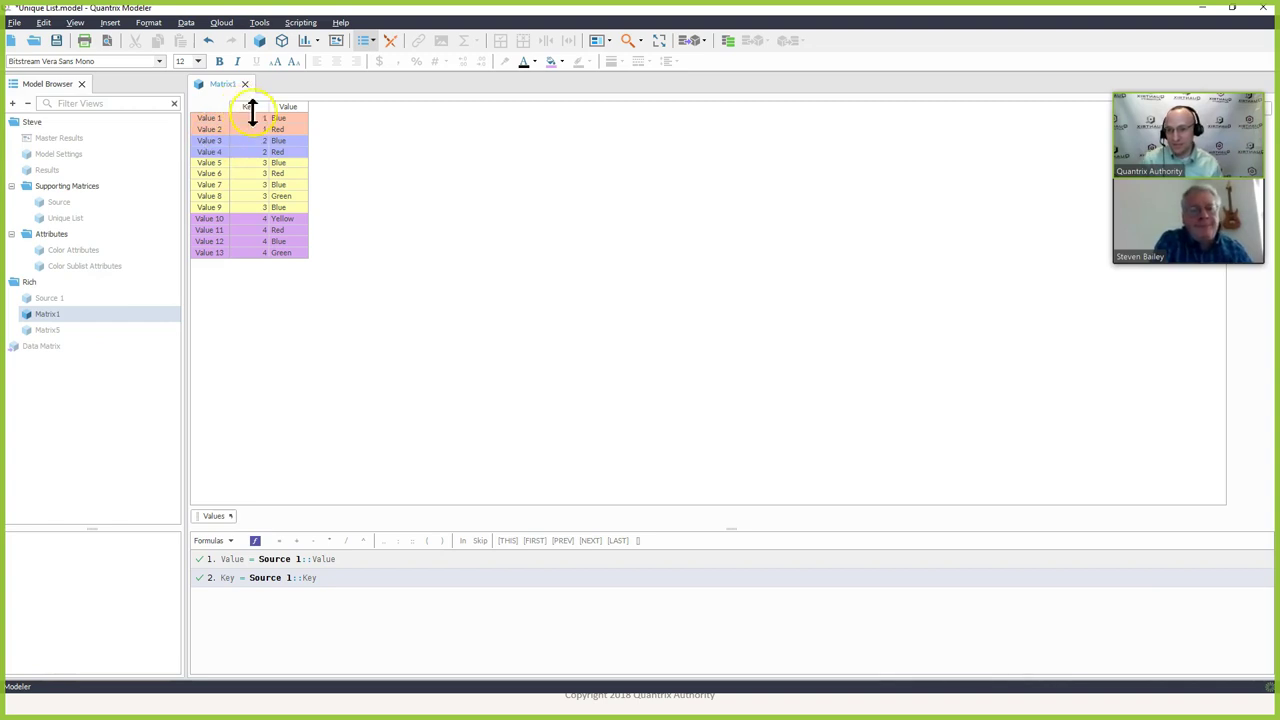
pyautogui.click(290, 106)
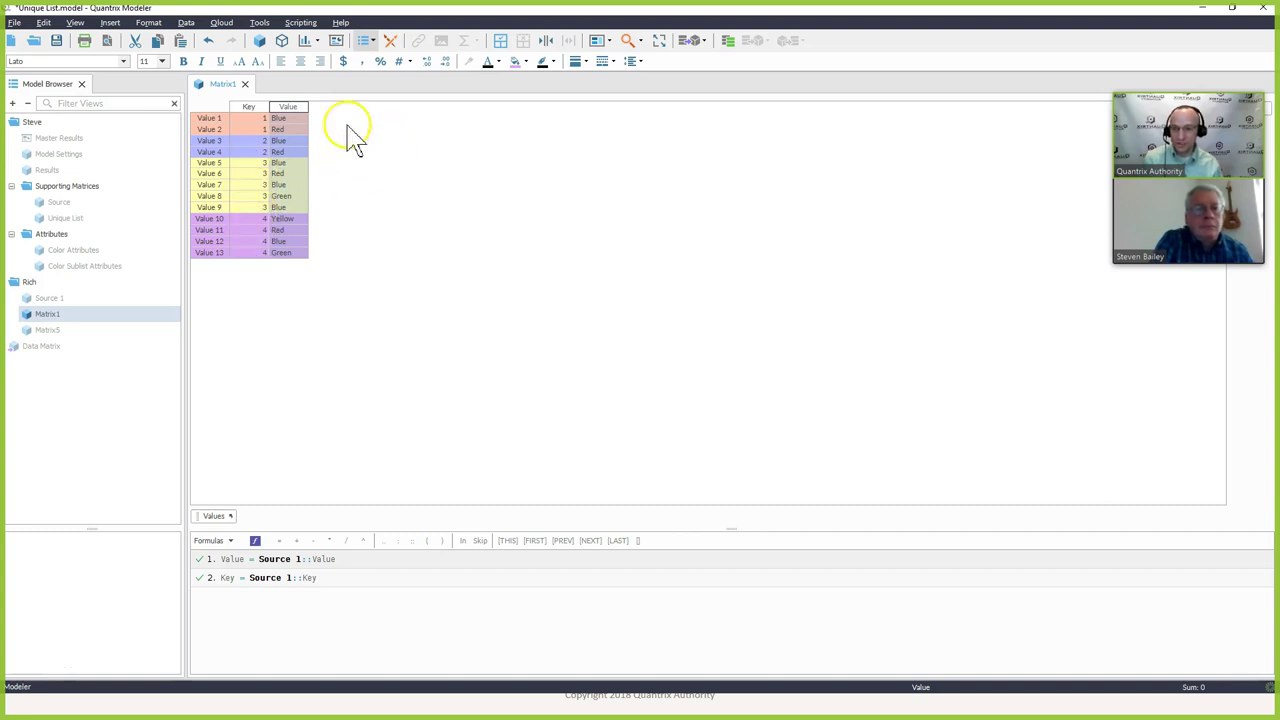
pyautogui.click(259, 40)
pyautogui.moveTo(280, 86); pyautogui.dragTo(763, 372)
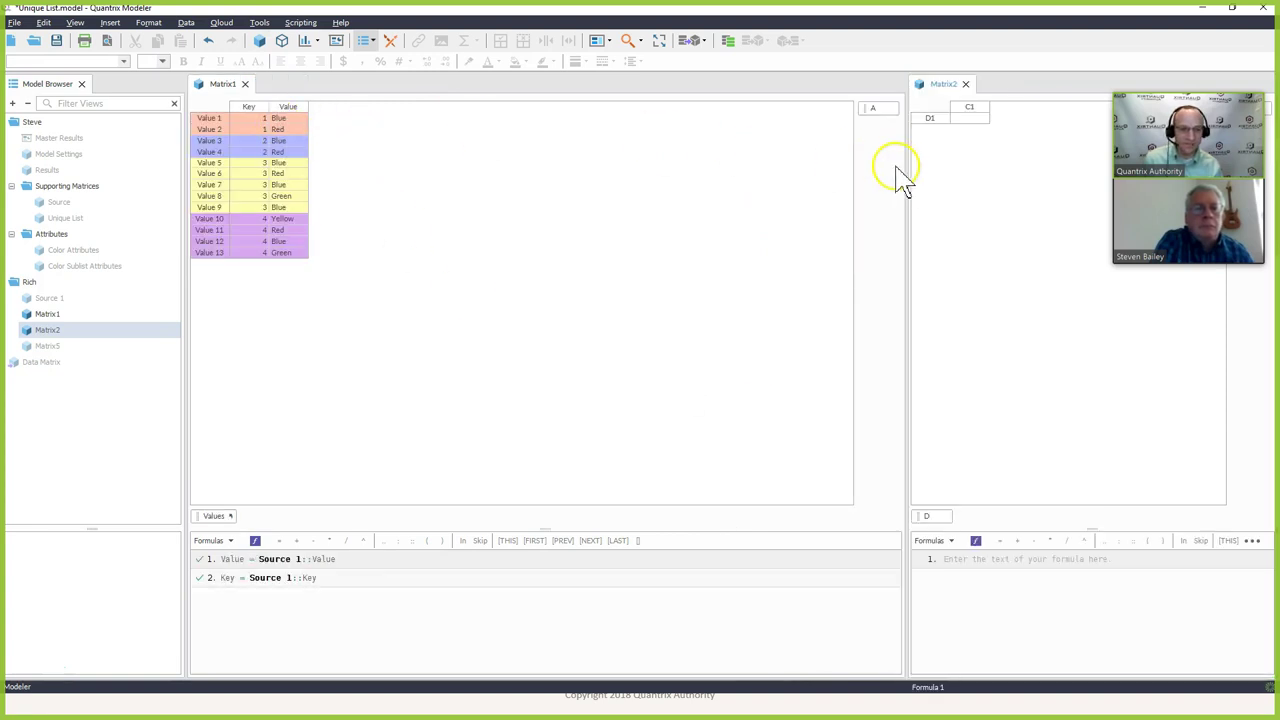
pyautogui.moveTo(909, 163); pyautogui.dragTo(803, 174)
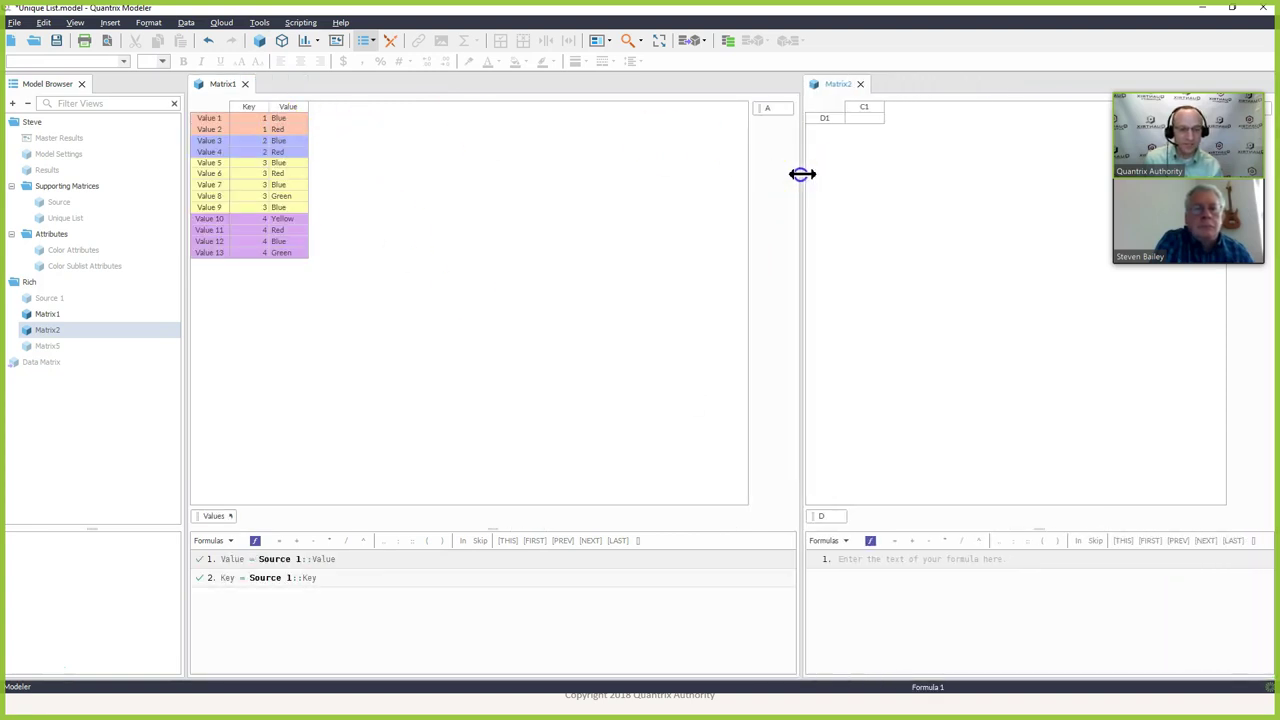
# Step: Enter 3 in the new matrix's only cell and rename its column Input
pyautogui.click(866, 120)
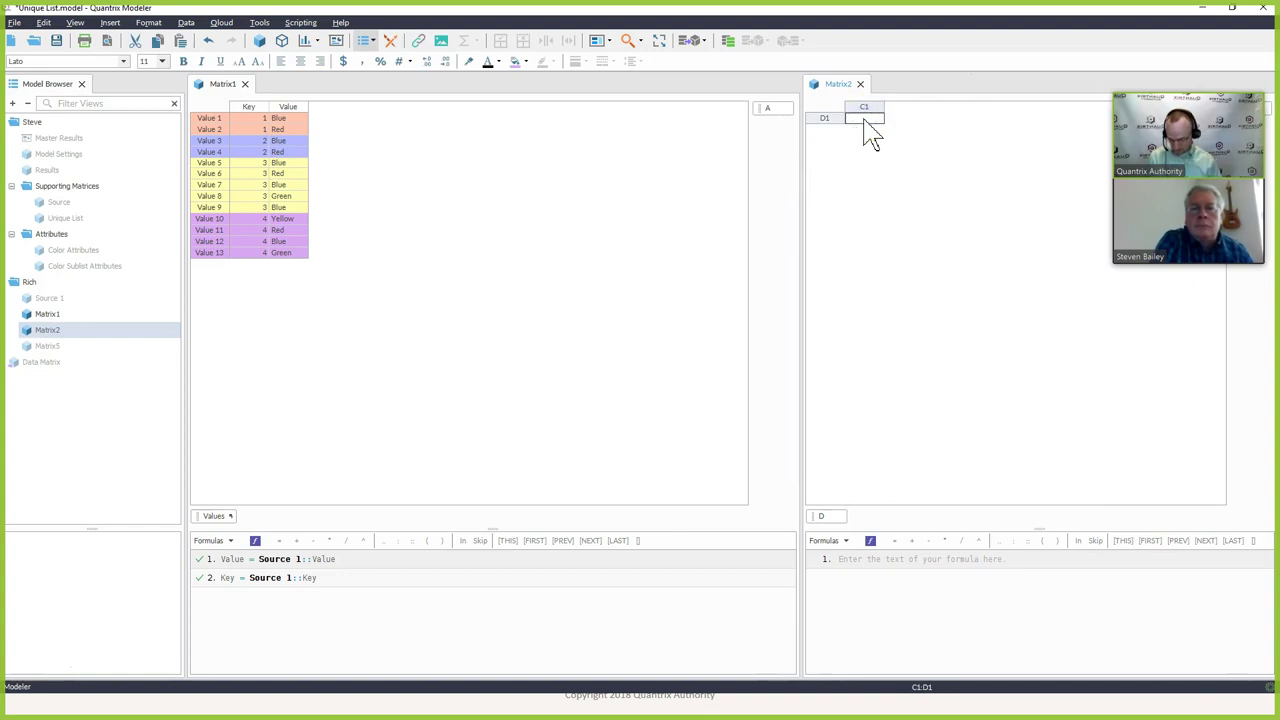
pyautogui.click(875, 107)
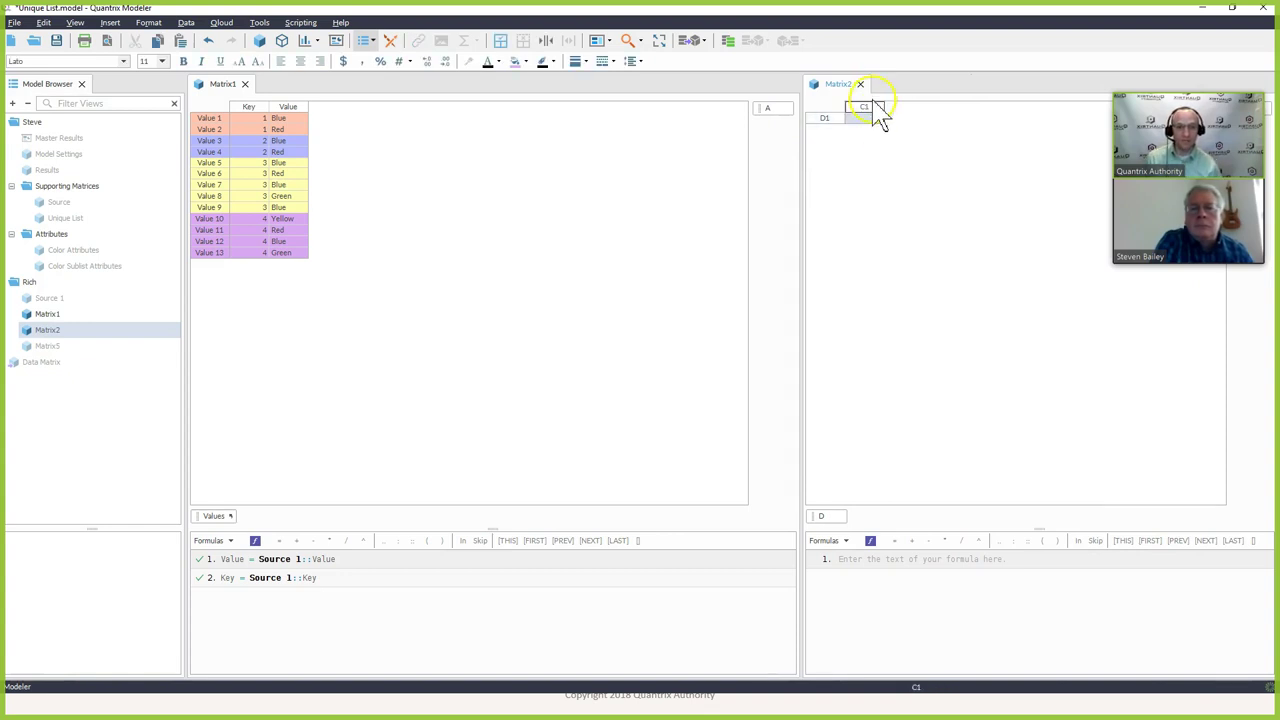
pyautogui.write('Inp')
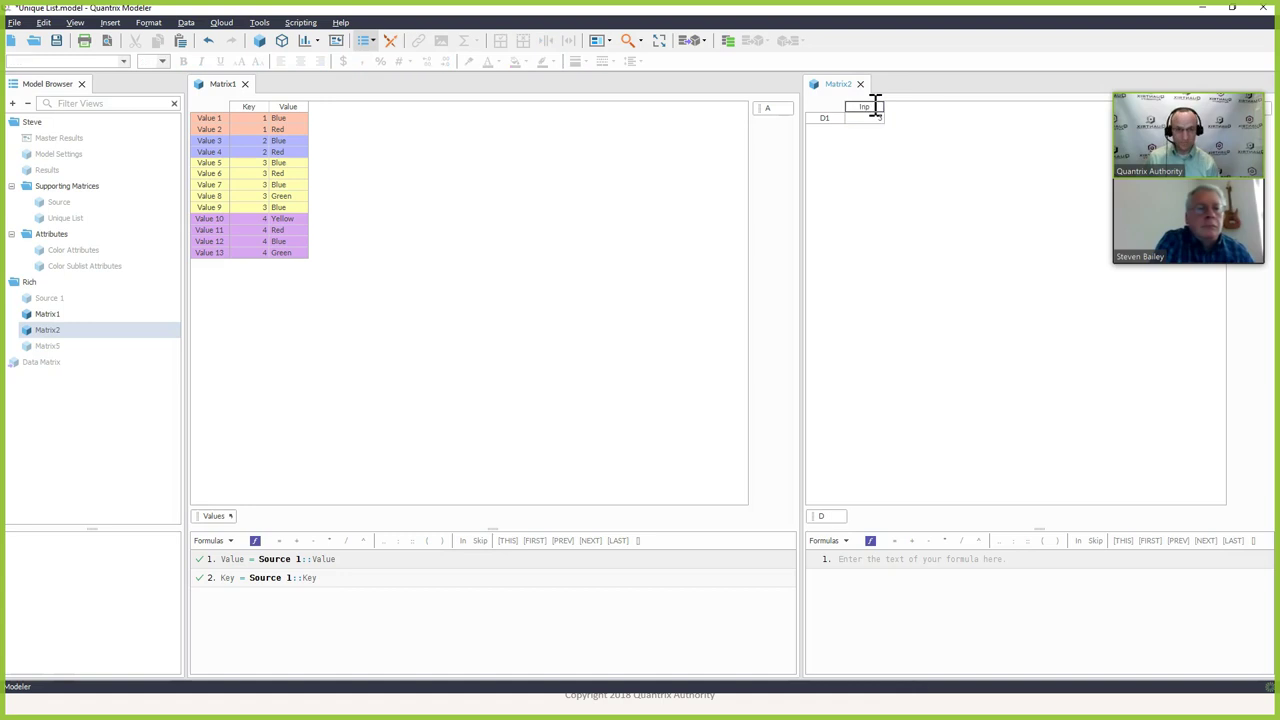
pyautogui.write('ut')
pyautogui.press('Return')
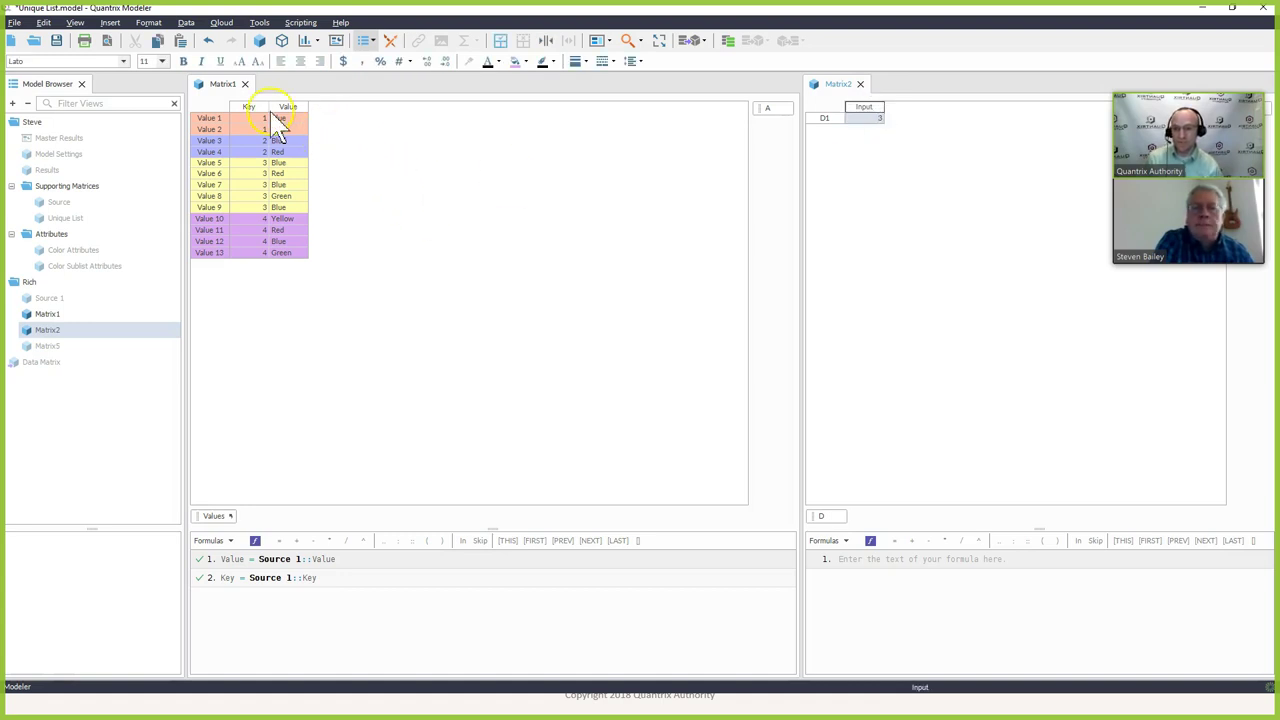
# Step: Add a column after Value in Matrix1 and name it Helper1
pyautogui.click(278, 118)
pyautogui.press('Return')
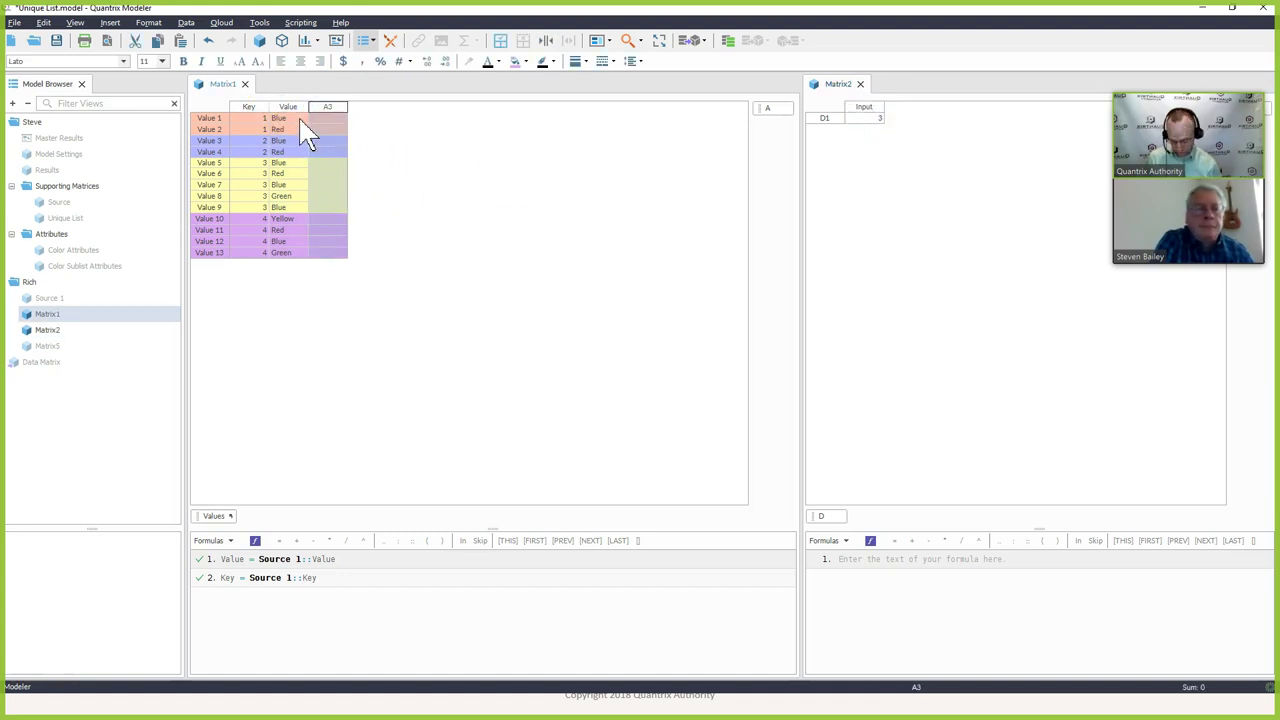
pyautogui.write('Helper1')
pyautogui.press('Return')
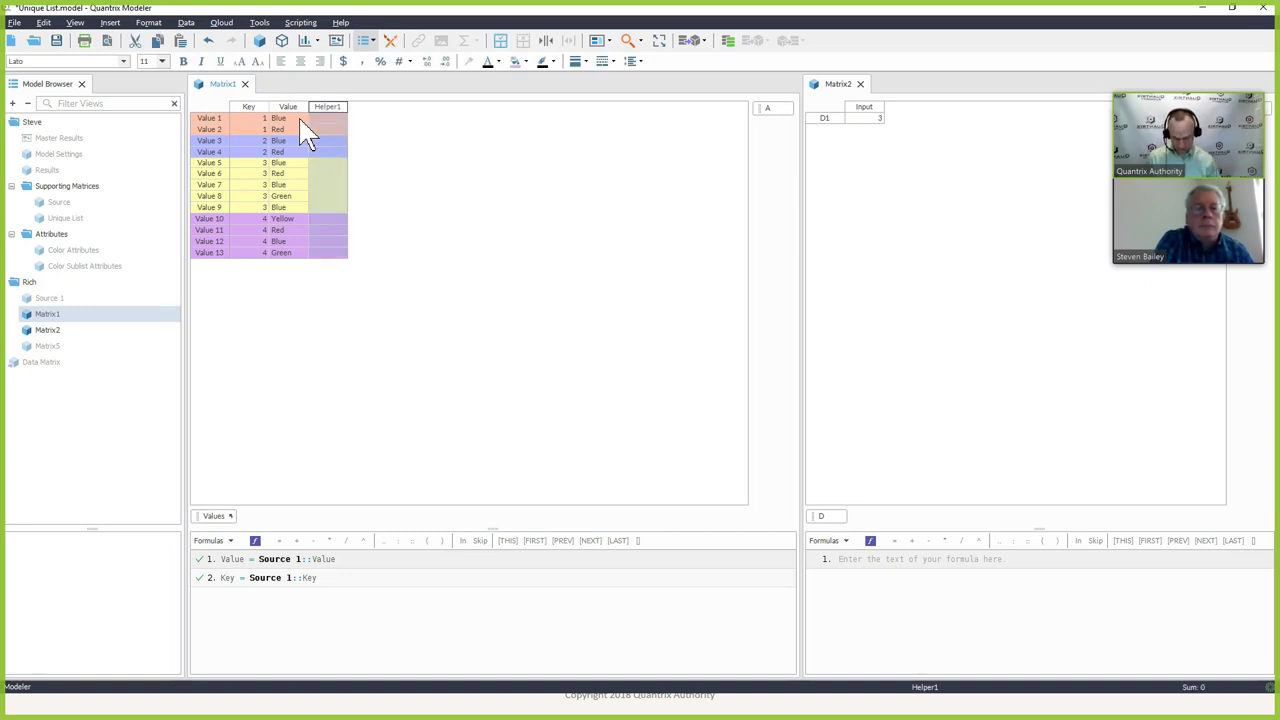
# Step: Enter the Matrix1 formula Helper1 = if(Key = Matrix2::Input:D1, Value, "")
pyautogui.press('=')
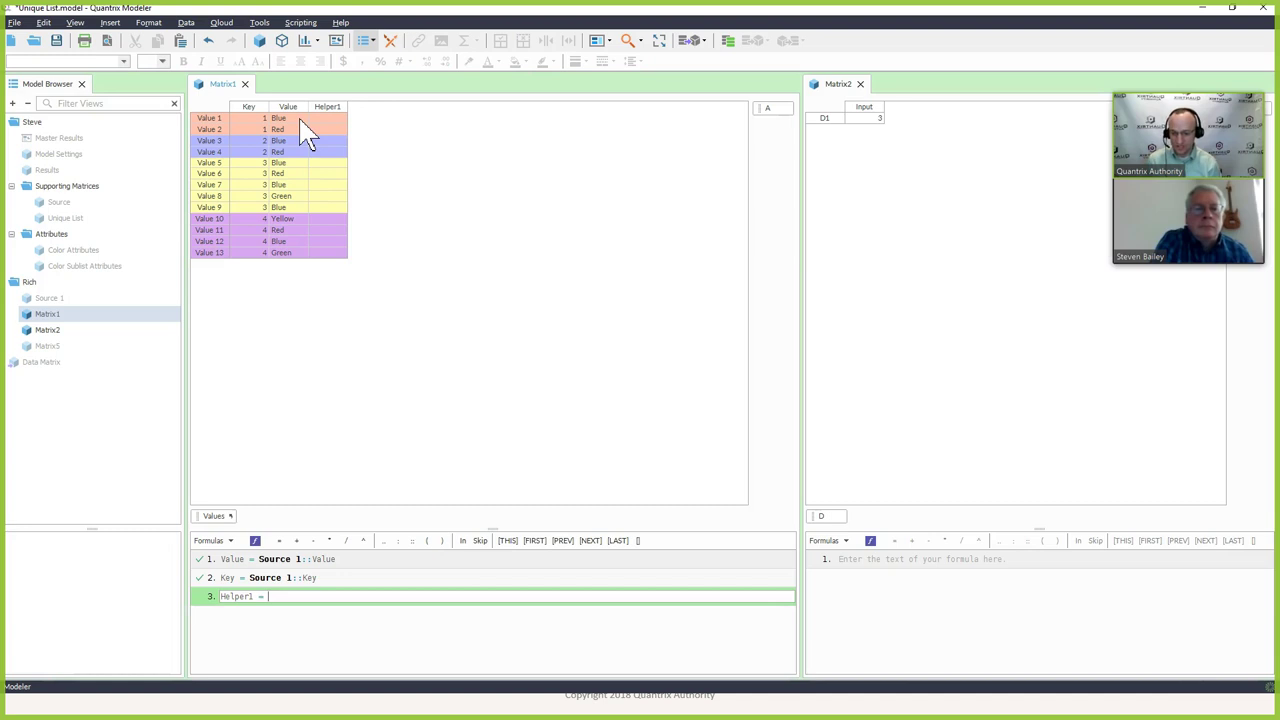
pyautogui.write('if(')
pyautogui.click(247, 110)
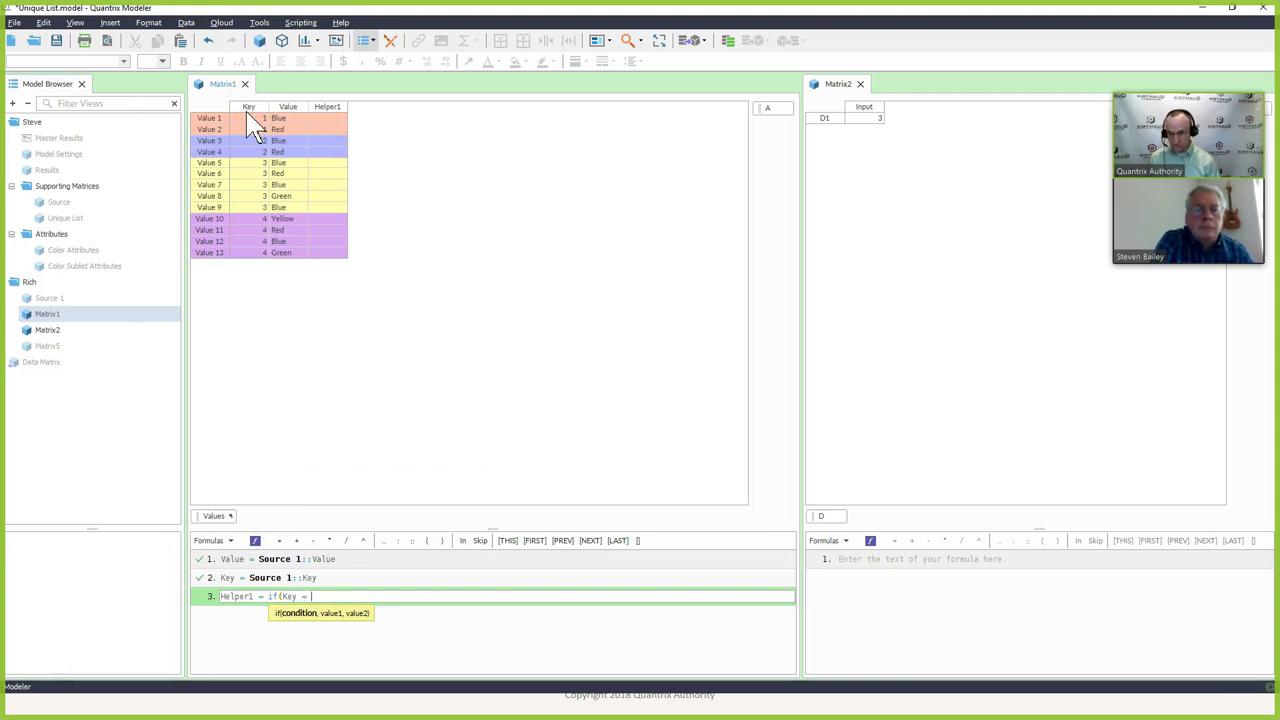
pyautogui.click(872, 120)
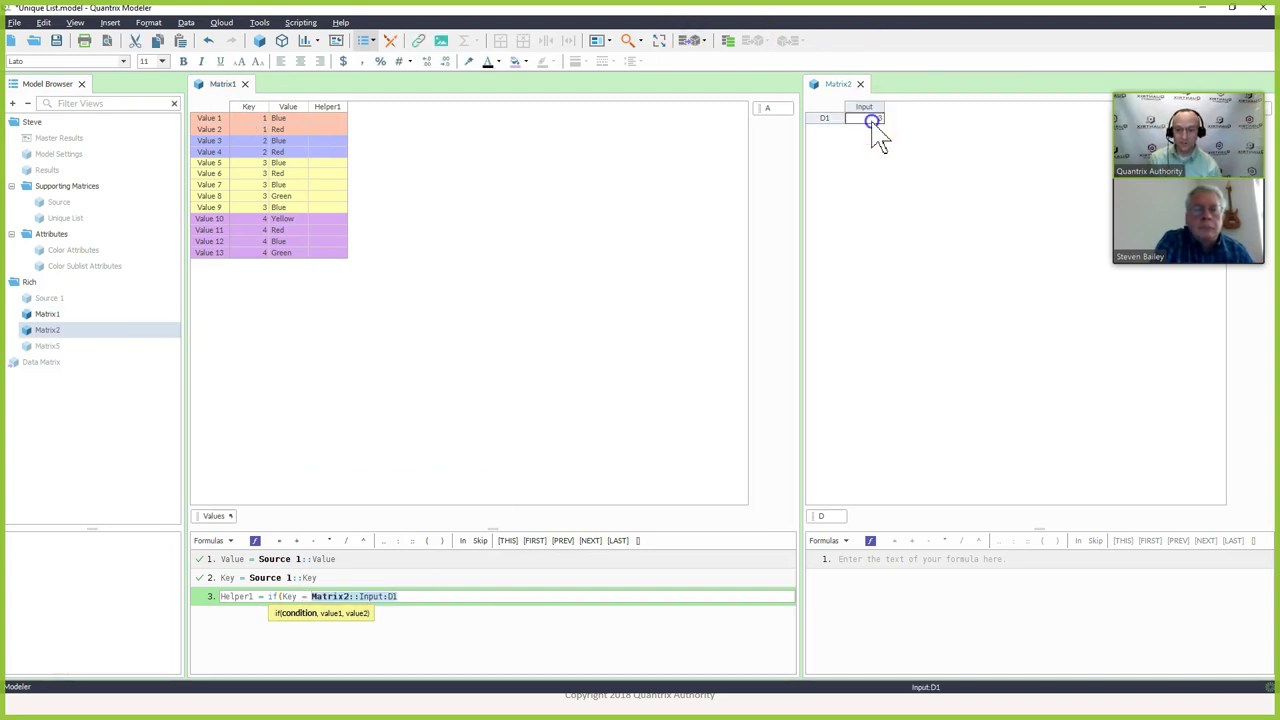
pyautogui.write(',')
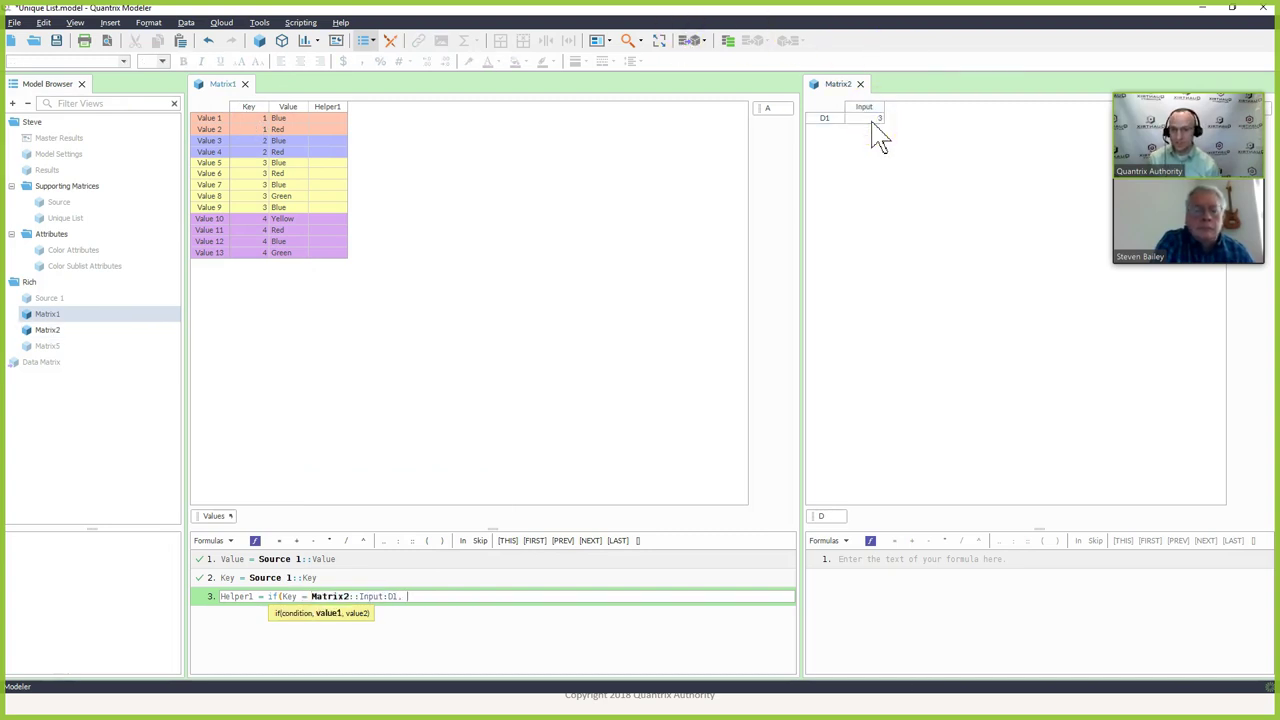
pyautogui.click(288, 108)
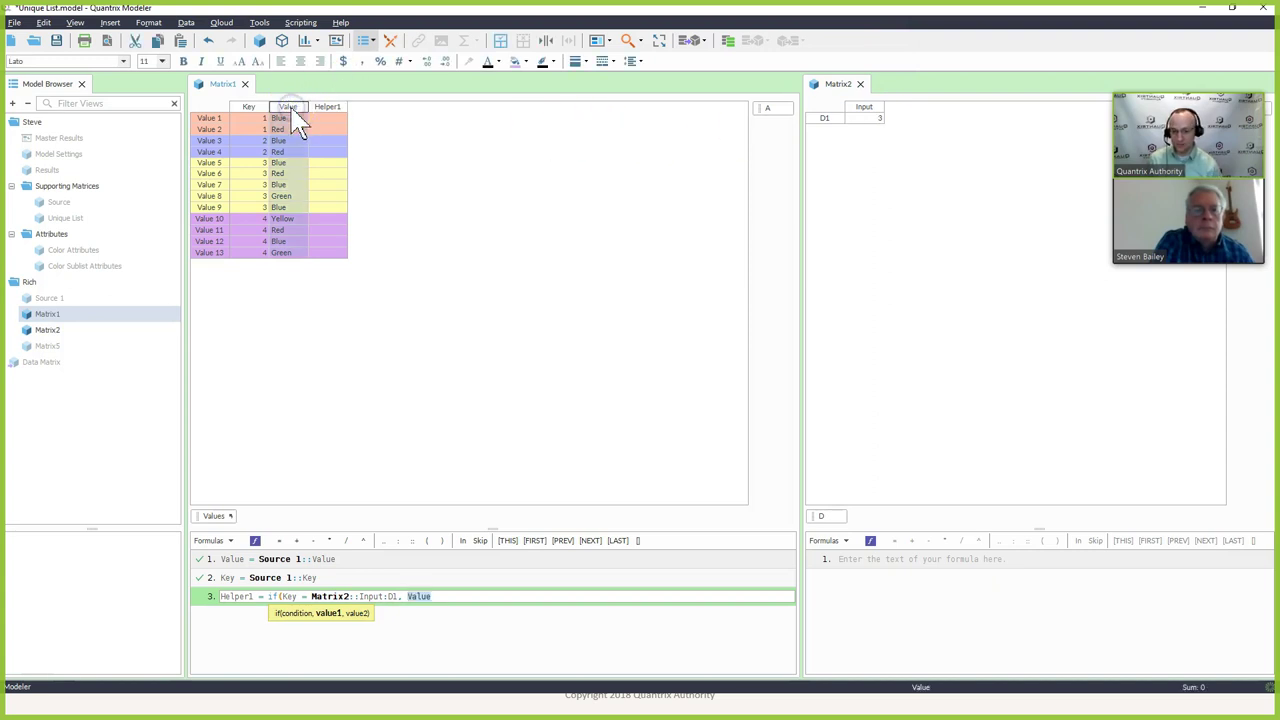
pyautogui.write(', ')
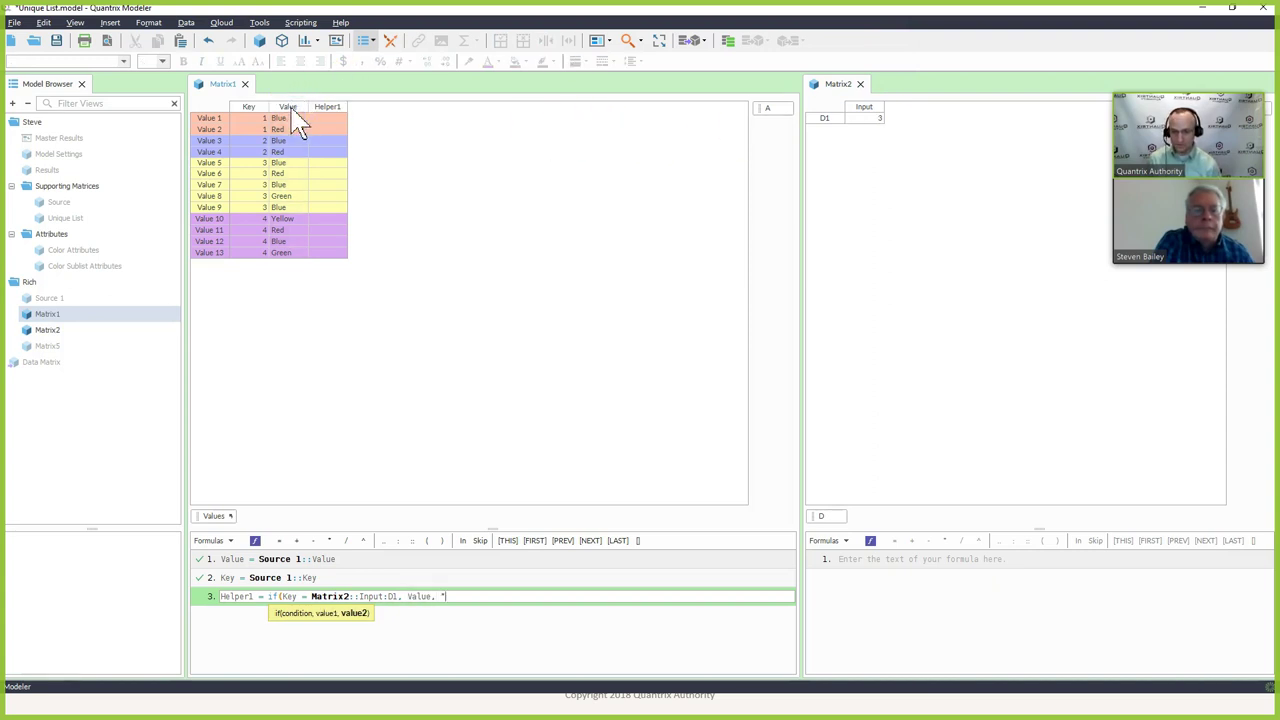
pyautogui.write('"")')
pyautogui.press('Return')
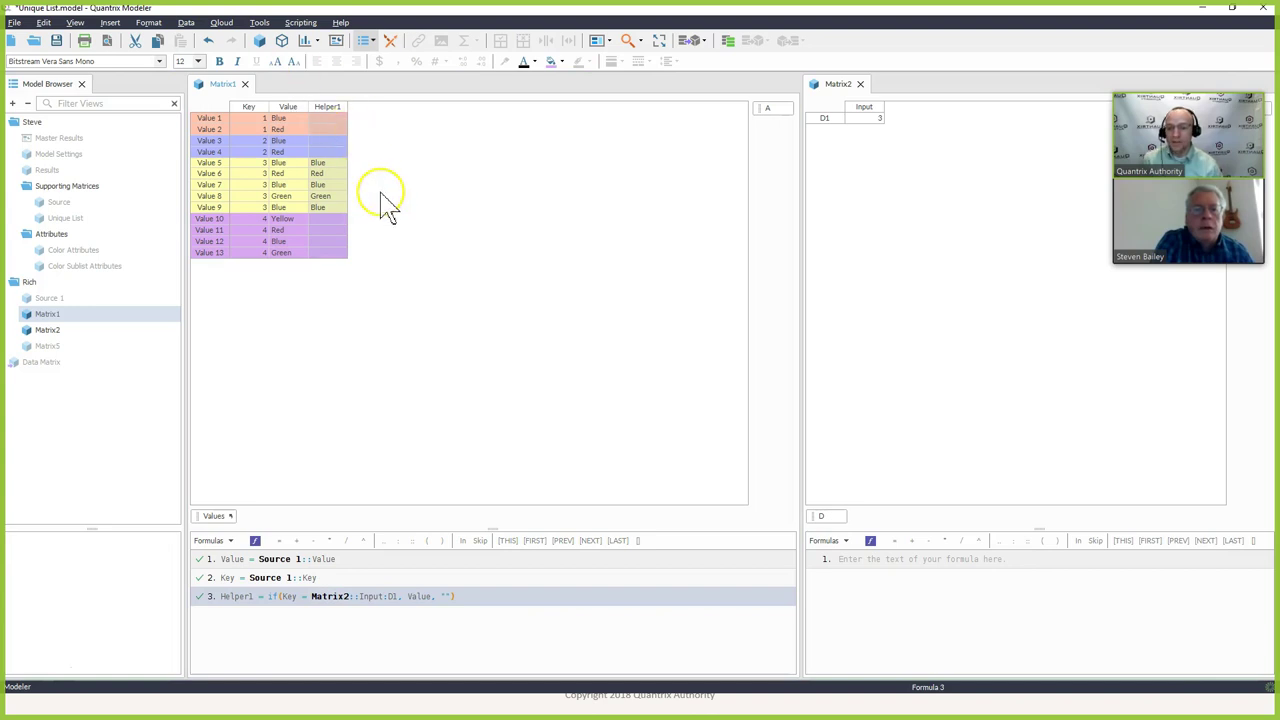
# Step: Add a column named Helper2 after Helper1 in Matrix1 and start its formula as Helper2 = counta( with select( on a new line
pyautogui.click(330, 109)
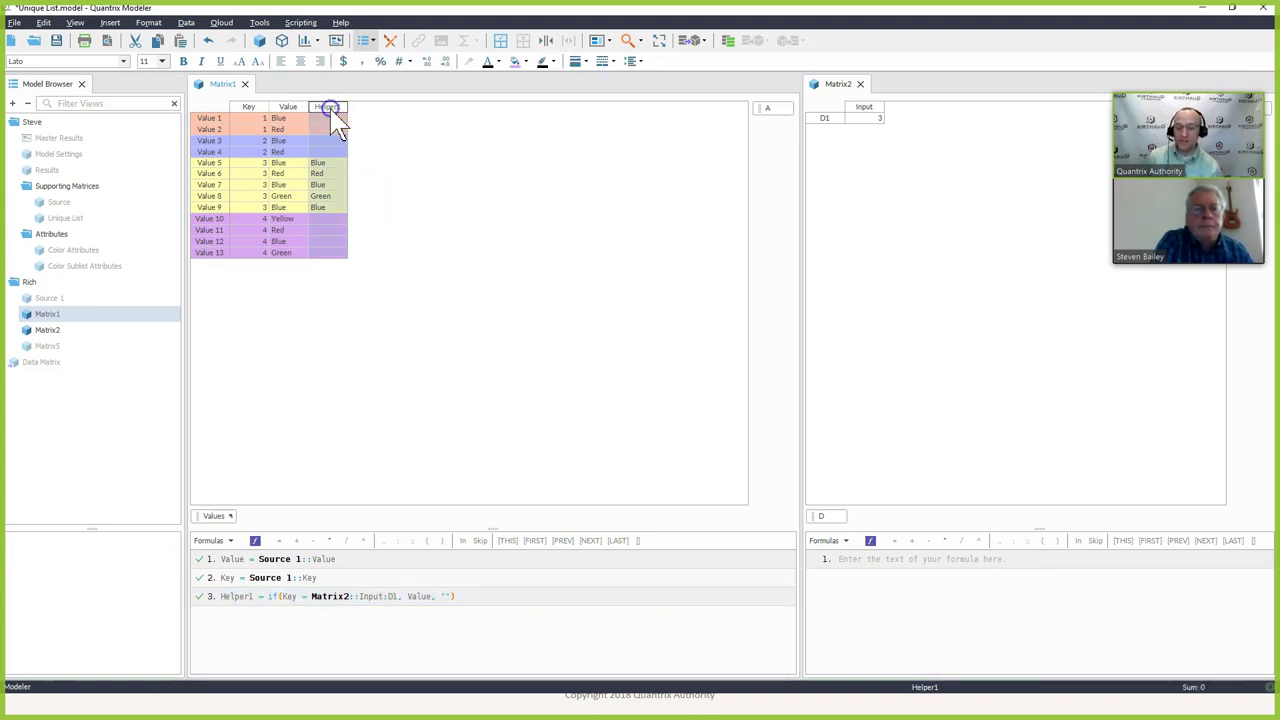
pyautogui.press('Return')
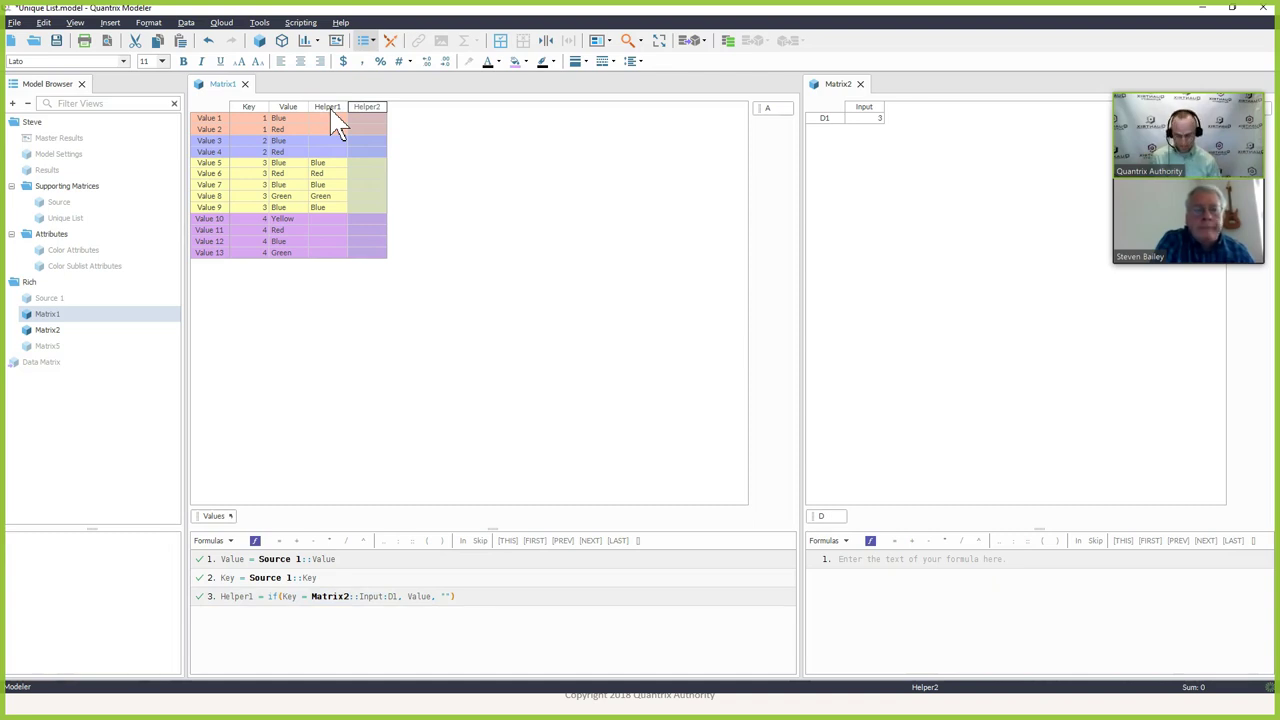
pyautogui.write('= cou')
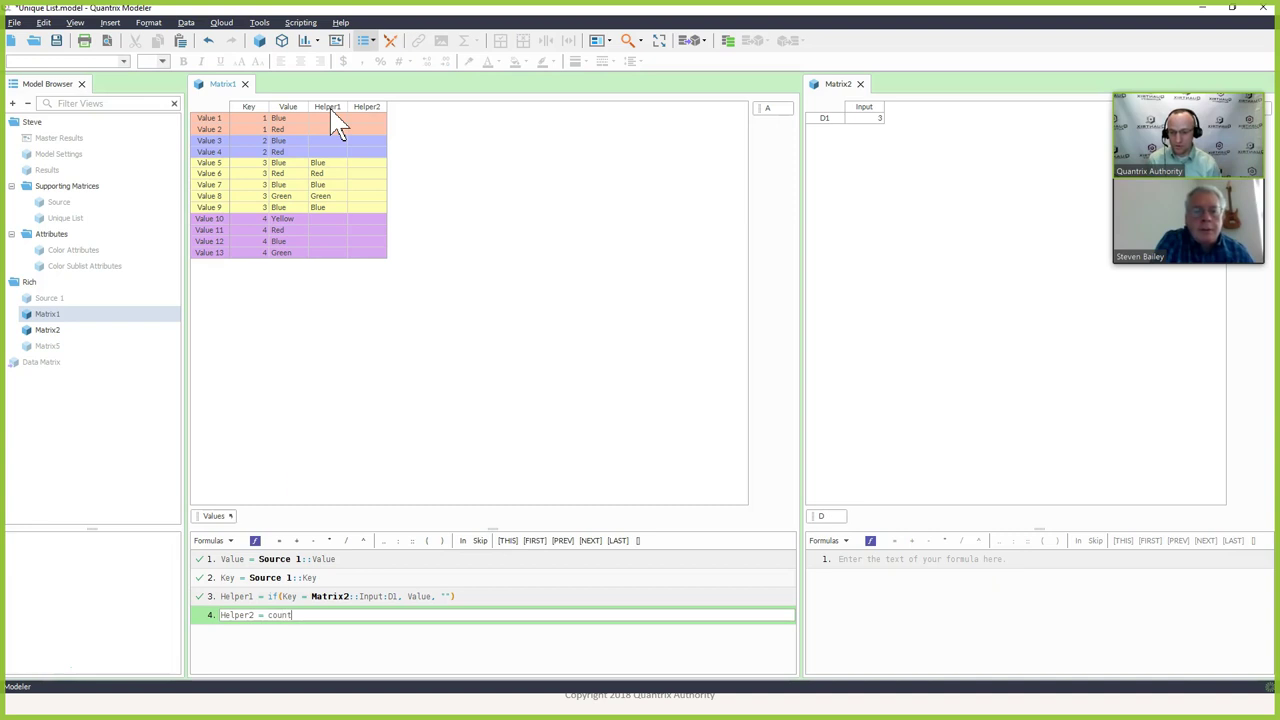
pyautogui.write('nta(')
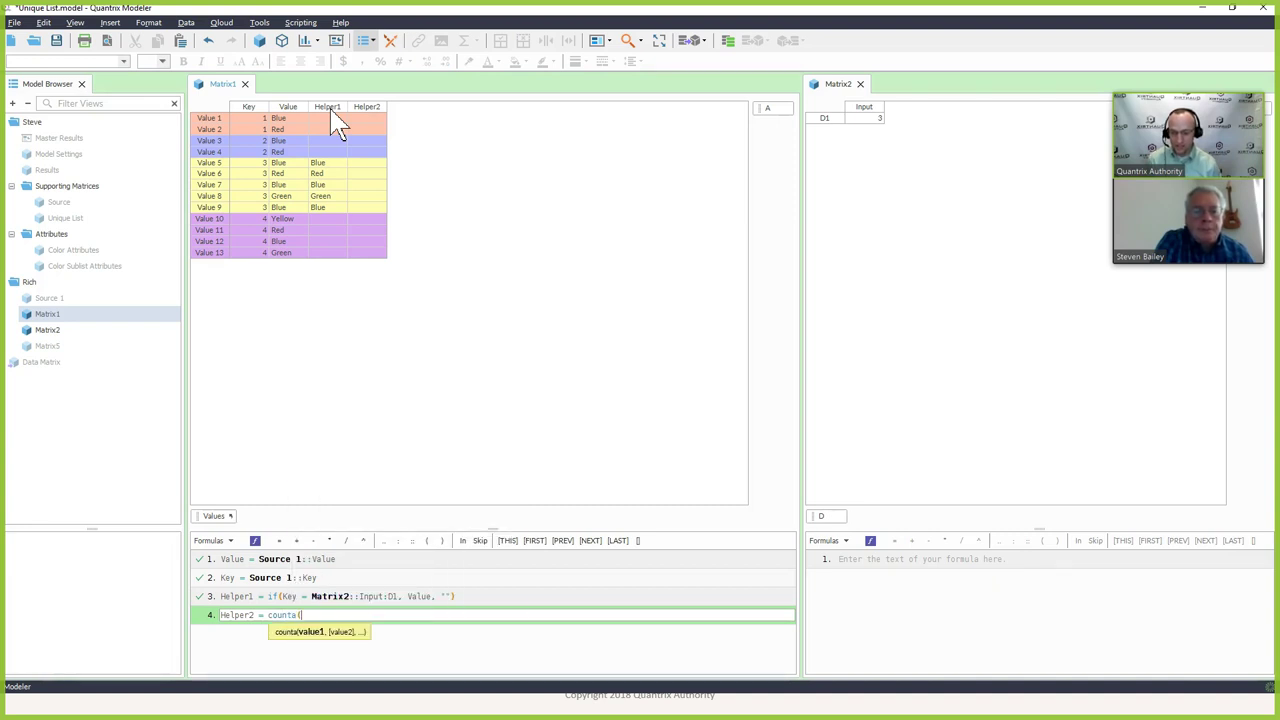
pyautogui.hotkey('shift', 'Return')
pyautogui.write('selec')
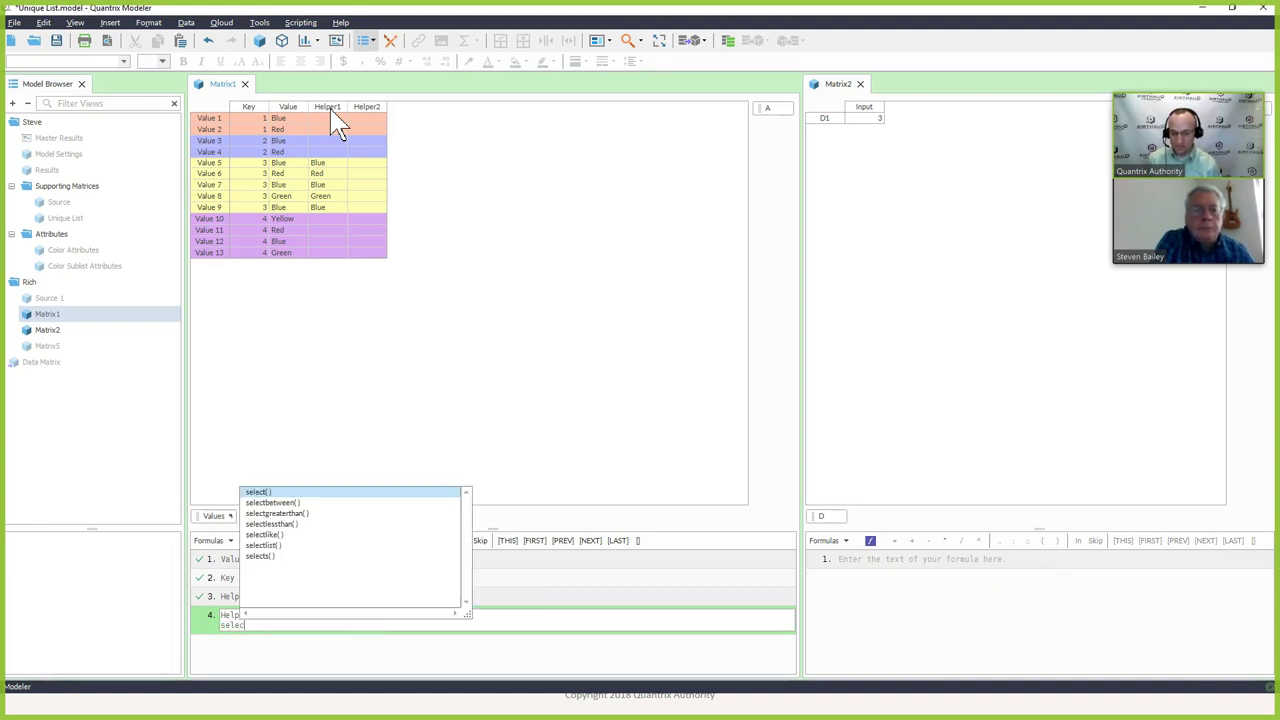
pyautogui.write('t(')
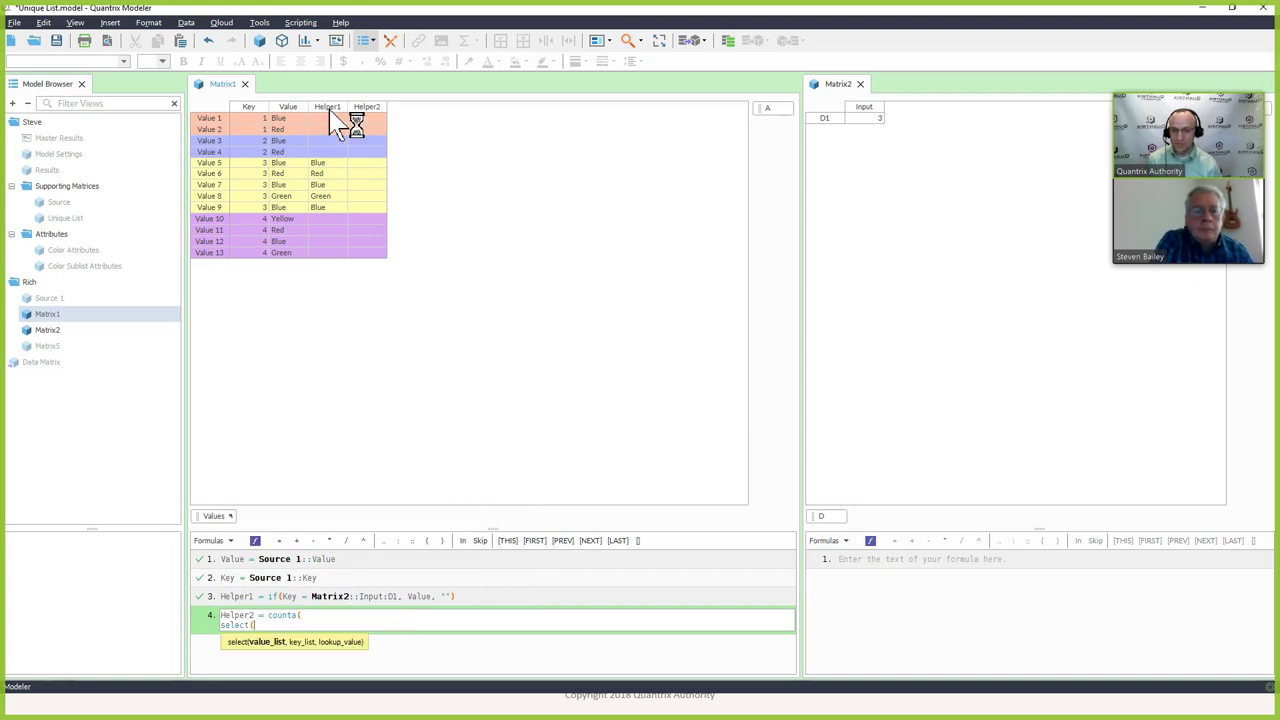
# Step: Enter Helper1:Values[FIRST]..Helper1:Values[this] as the value list of the select function in the Helper2 formula
pyautogui.click(348, 135)
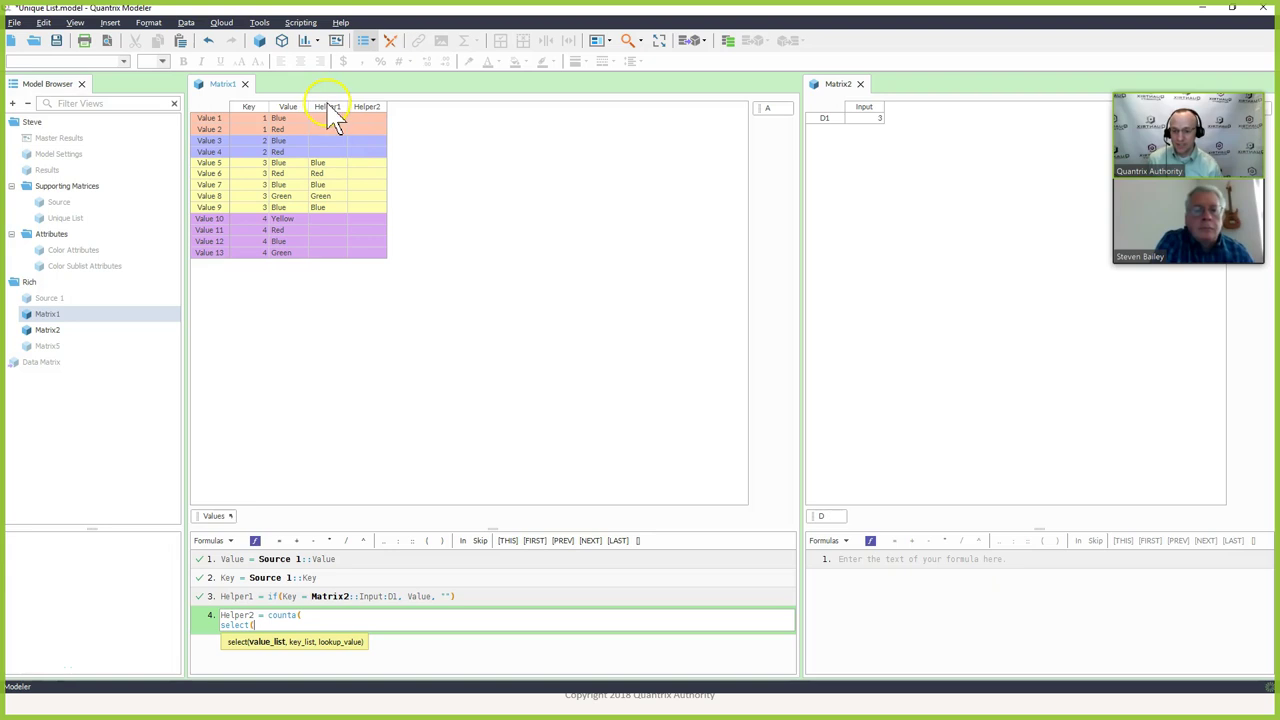
pyautogui.click(327, 106)
pyautogui.write(':Values[fi')
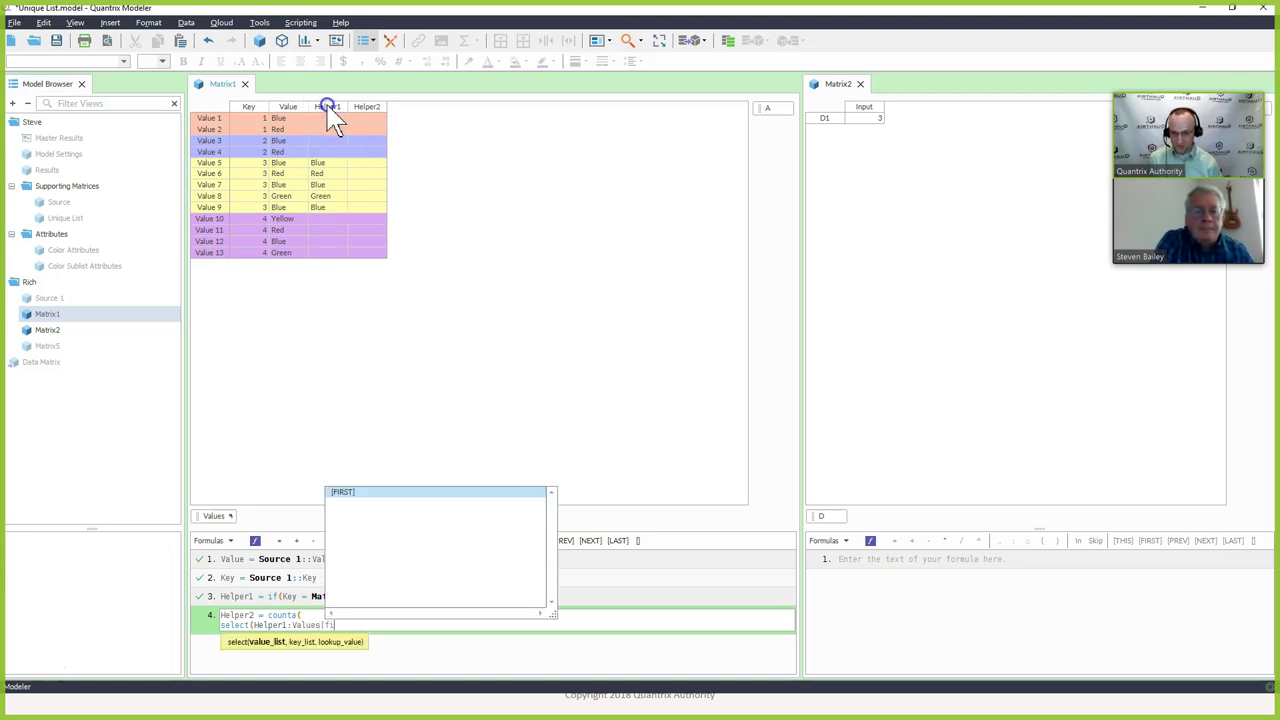
pyautogui.press('Return')
pyautogui.write('..he')
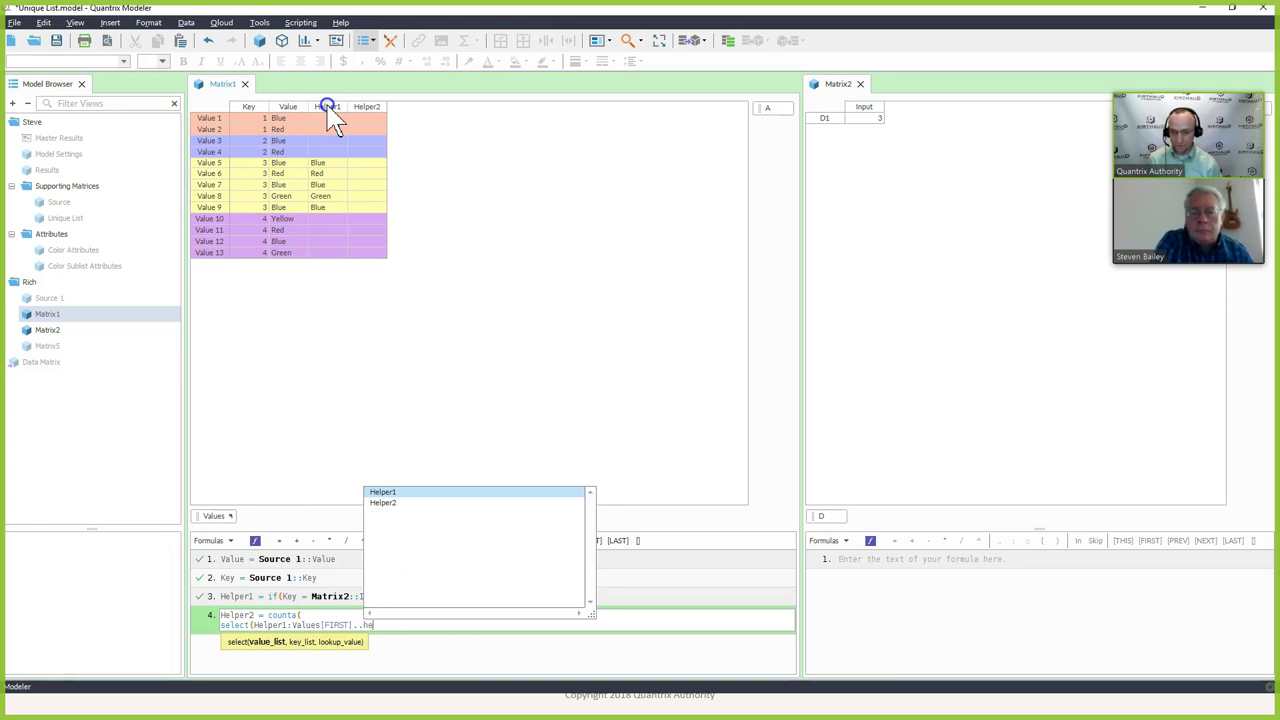
pyautogui.press('Return')
pyautogui.write(':Values[this],')
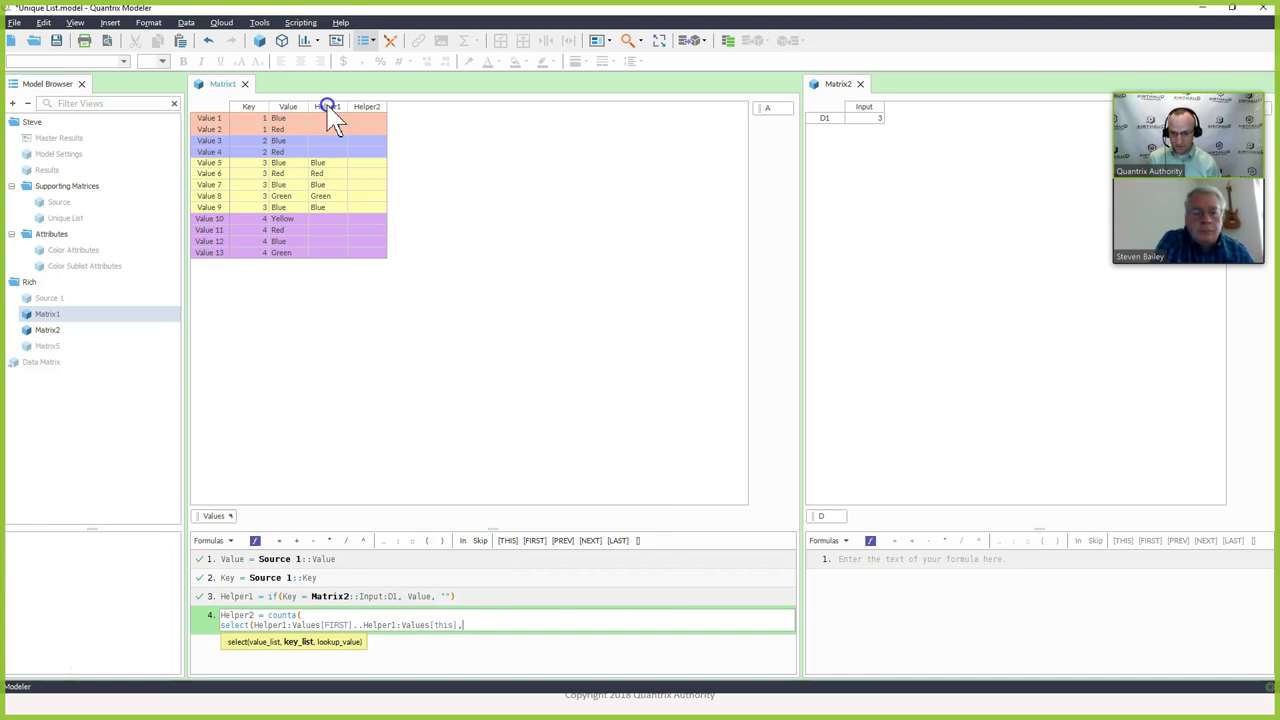
# Step: On a new formula line, enter Helper1:Values[FIRST]..Helper1:Values[this] as the select function's key list, followed by a comma and a line break
pyautogui.hotkey('shift', 'Return')
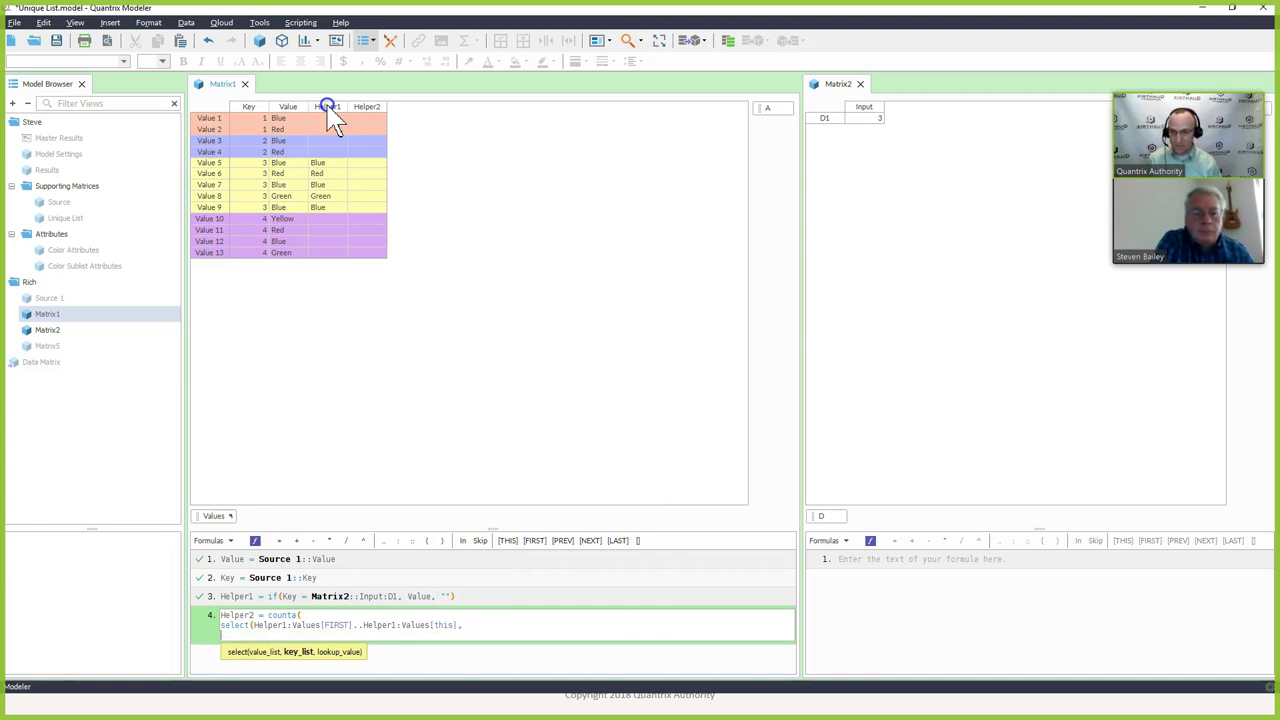
pyautogui.write('Heler')
pyautogui.press('Return')
pyautogui.write(':Values[this], Helper1:Va')
pyautogui.write('lues')
pyautogui.write('[')
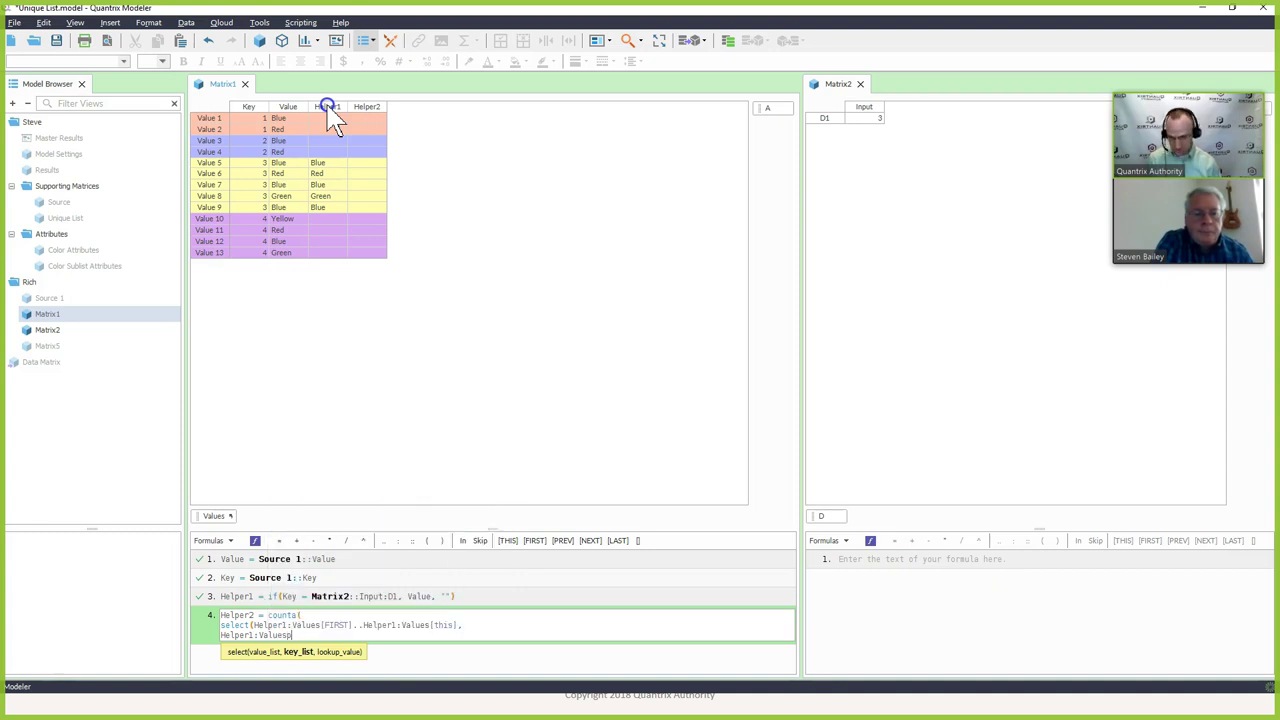
pyautogui.write('FIRST]..Helper1:Vlau')
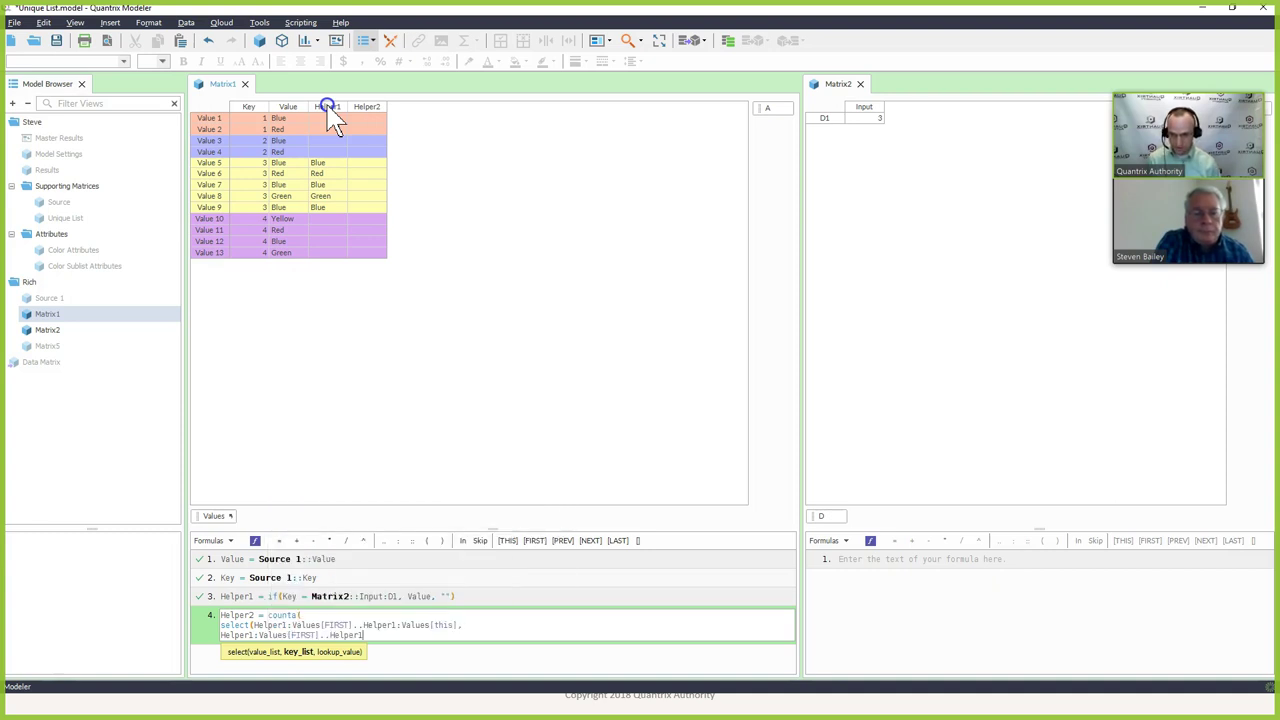
pyautogui.press('BackSpace')
pyautogui.press('BackSpace')
pyautogui.press('BackSpace')
pyautogui.write('lues')
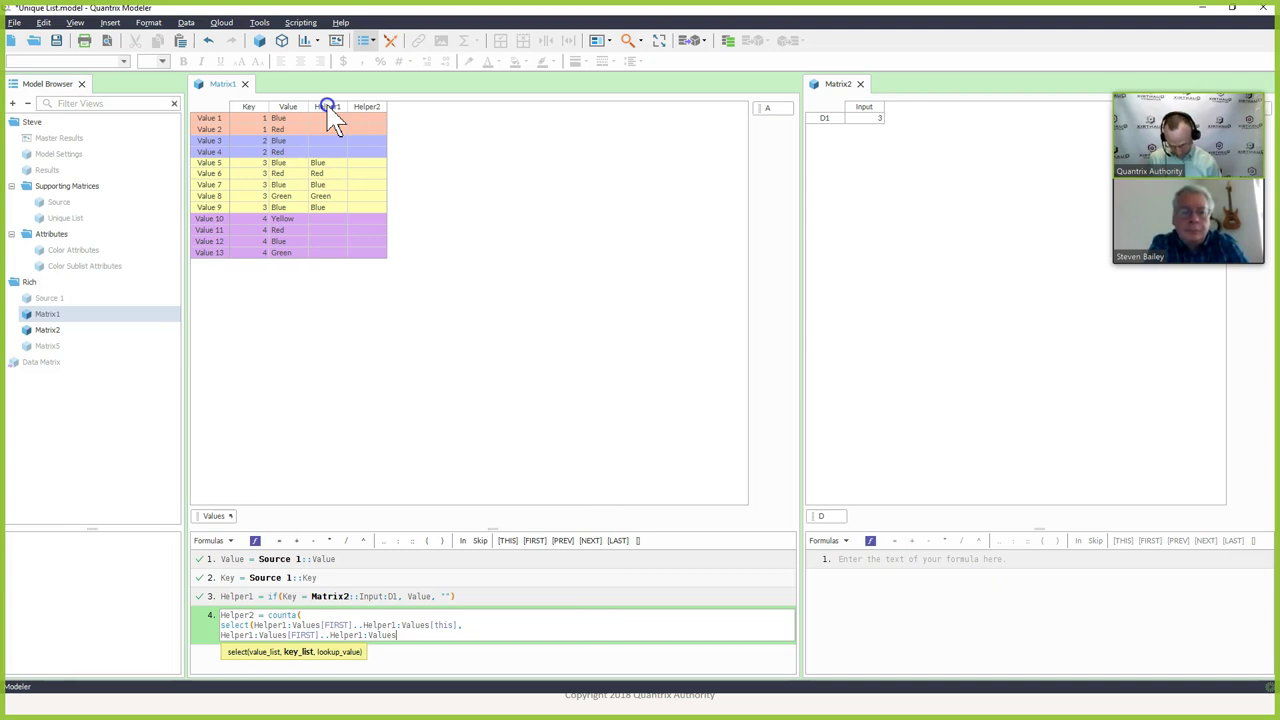
pyautogui.write('[this')
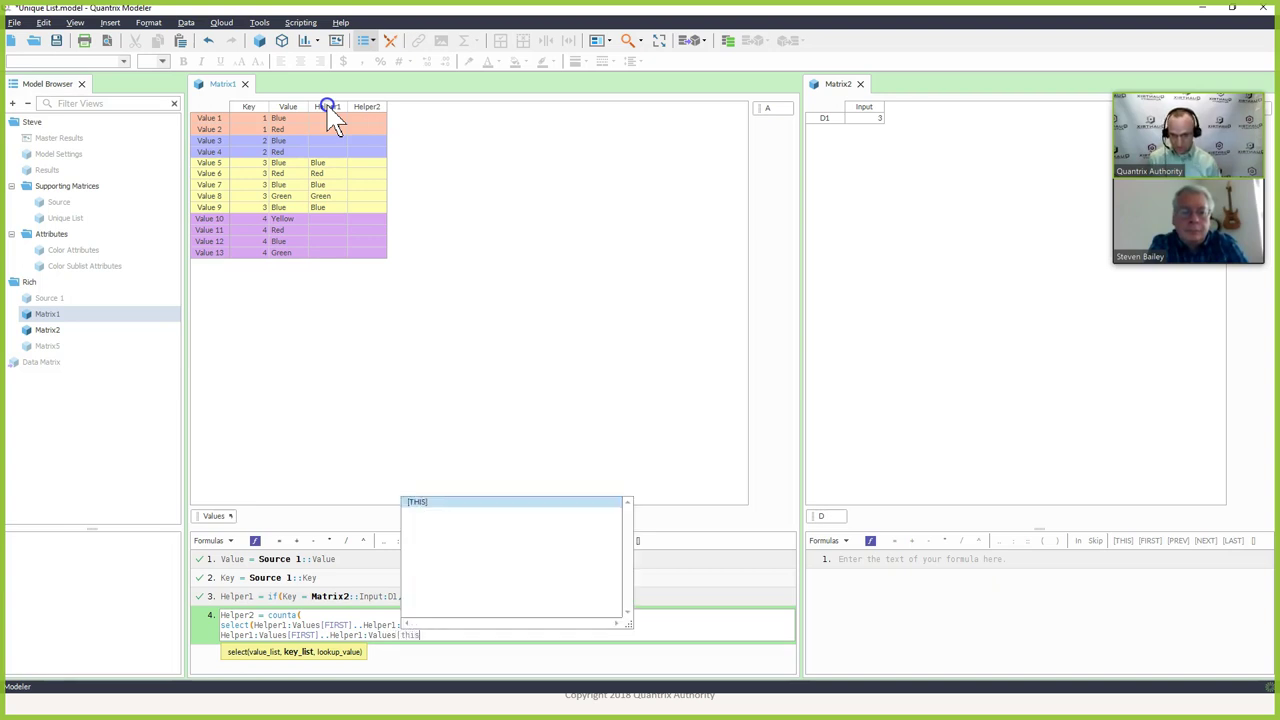
pyautogui.write(']')
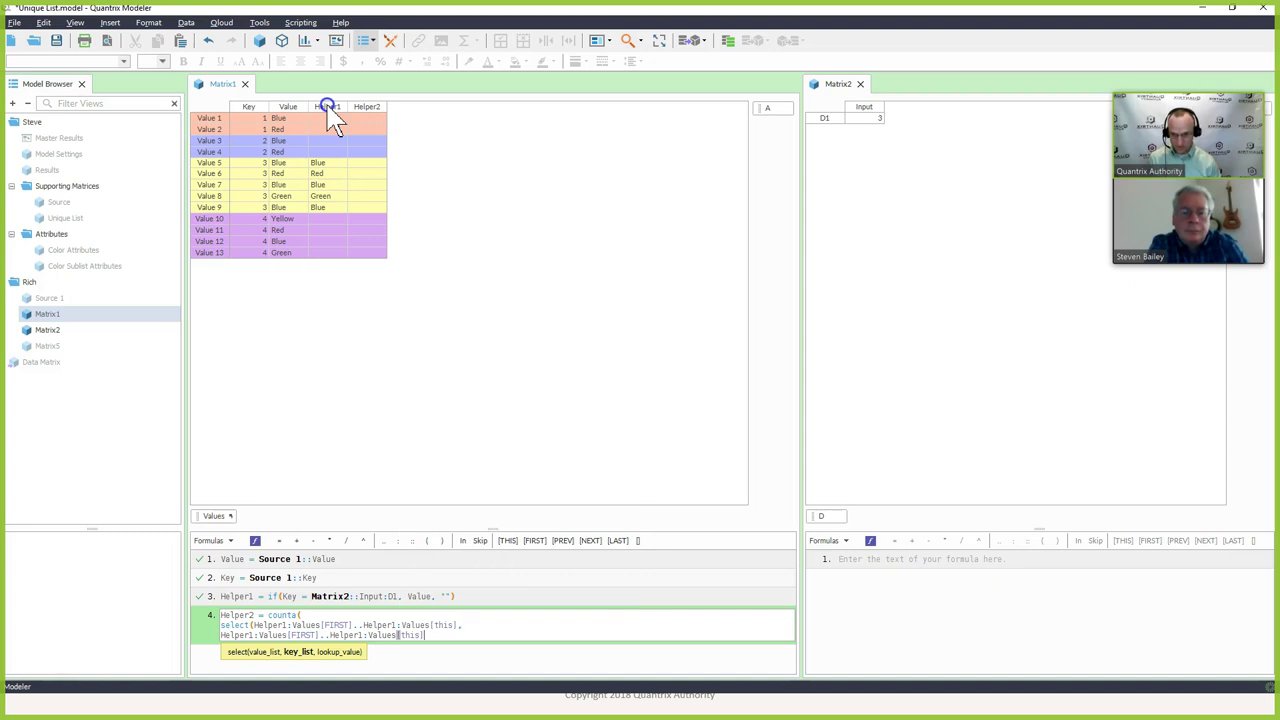
pyautogui.write(',')
pyautogui.hotkey('shift', 'Return')
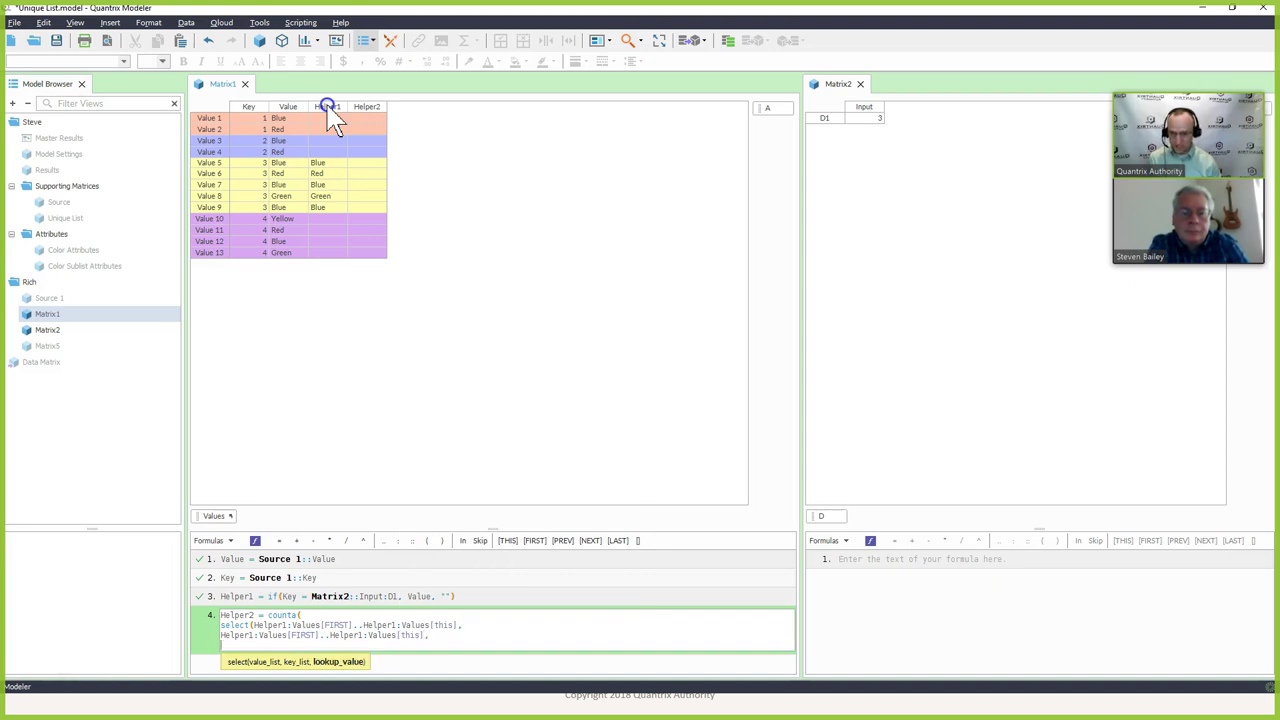
# Step: Finish the Helper2 formula with ", Helper1) )", using Helper1 as the lookup value, and commit it
pyautogui.write(',')
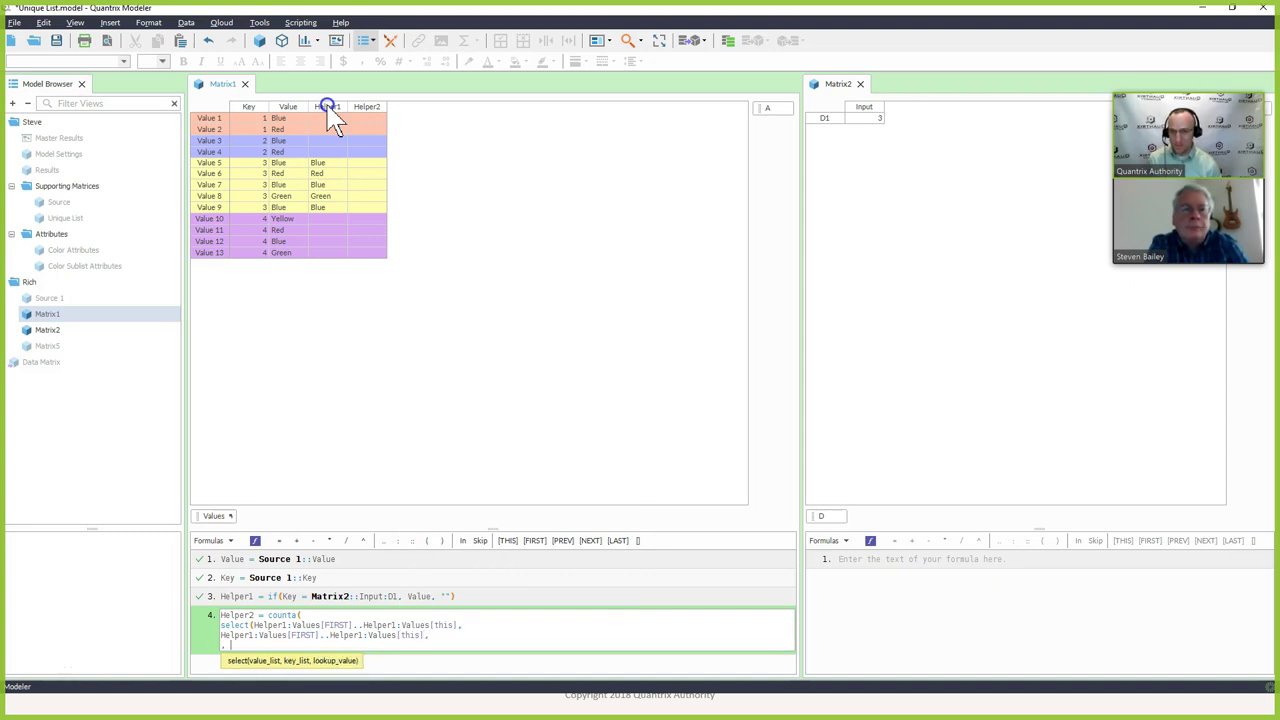
pyautogui.click(330, 108)
pyautogui.write(')')
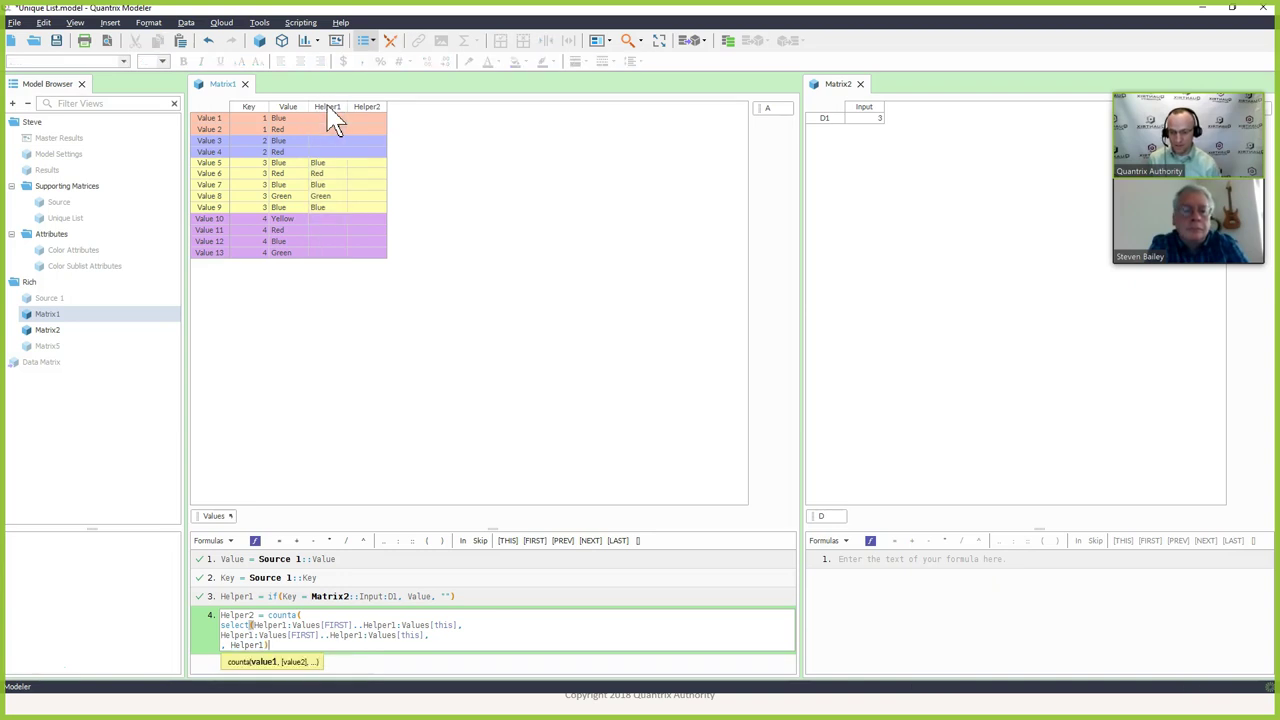
pyautogui.write(' )')
pyautogui.press('Return')
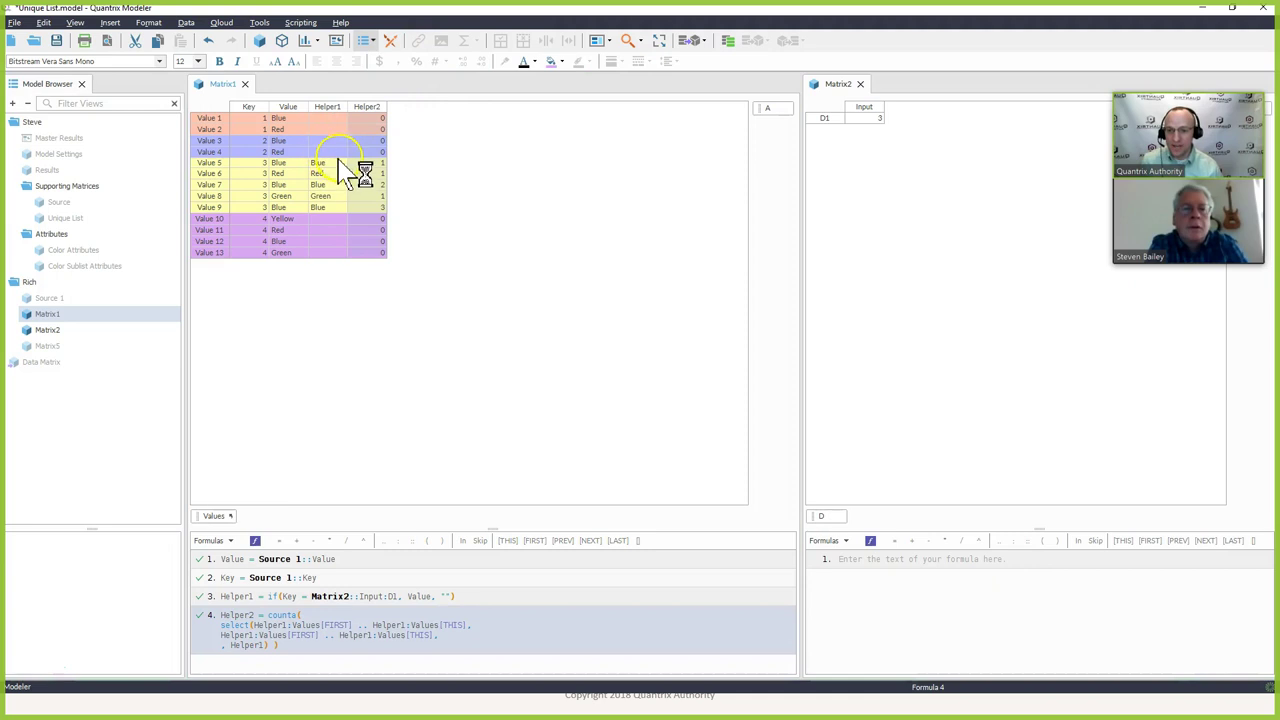
# Step: Examine the Helper2 counts against the Helper1 colors in the key 3 rows, Value 5 to Value 9
pyautogui.click(343, 163)
pyautogui.click(338, 172)
pyautogui.click(368, 173)
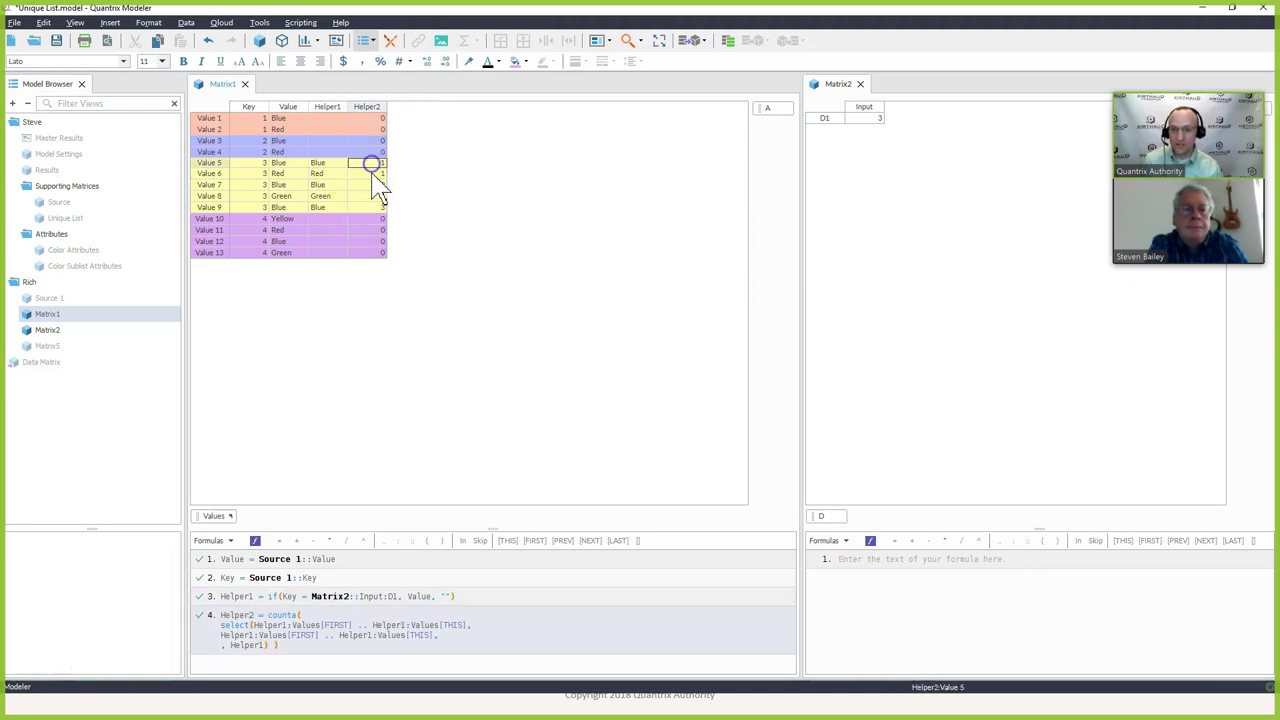
pyautogui.click(369, 186)
pyautogui.click(330, 162)
pyautogui.click(367, 163)
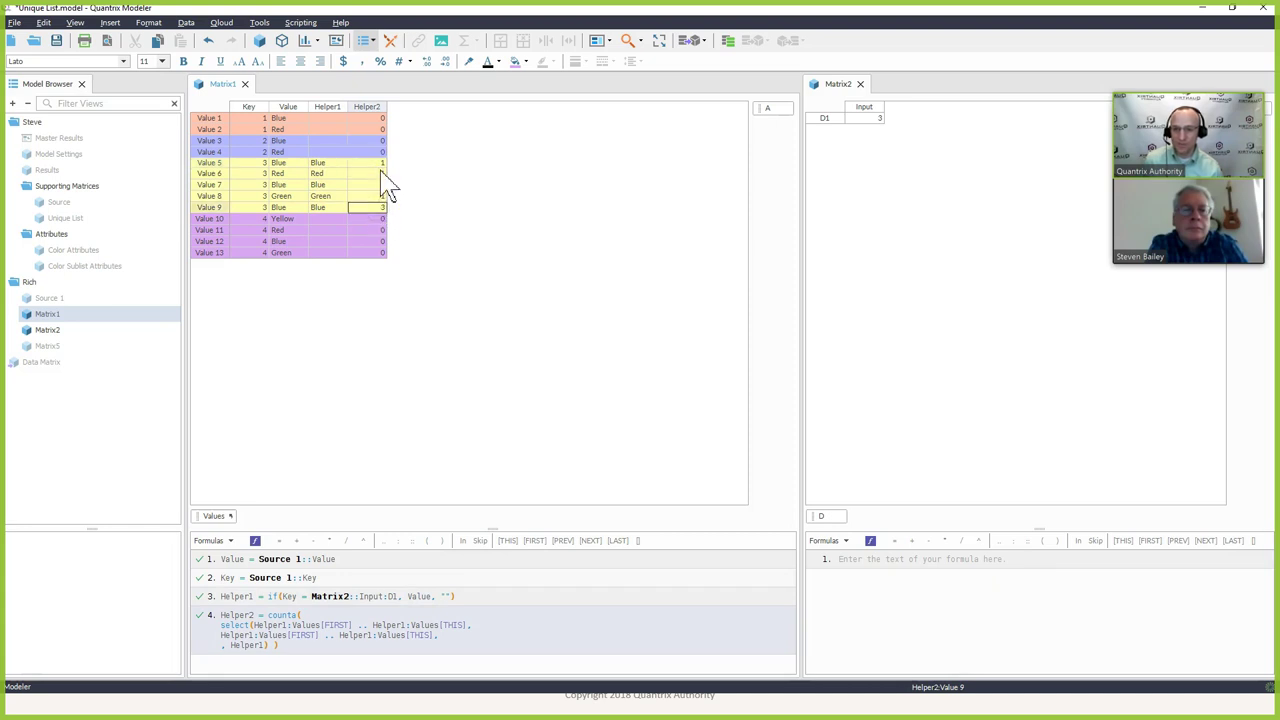
pyautogui.click(378, 170)
pyautogui.click(379, 185)
pyautogui.click(378, 196)
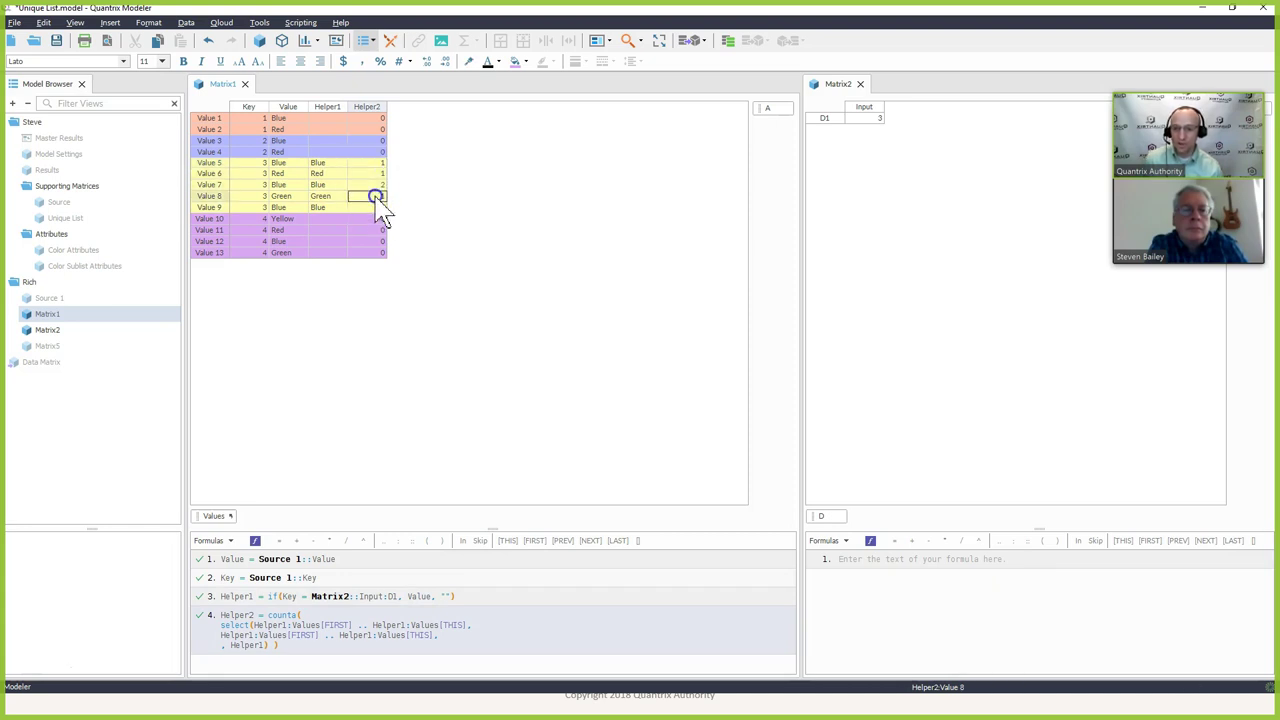
pyautogui.click(371, 163)
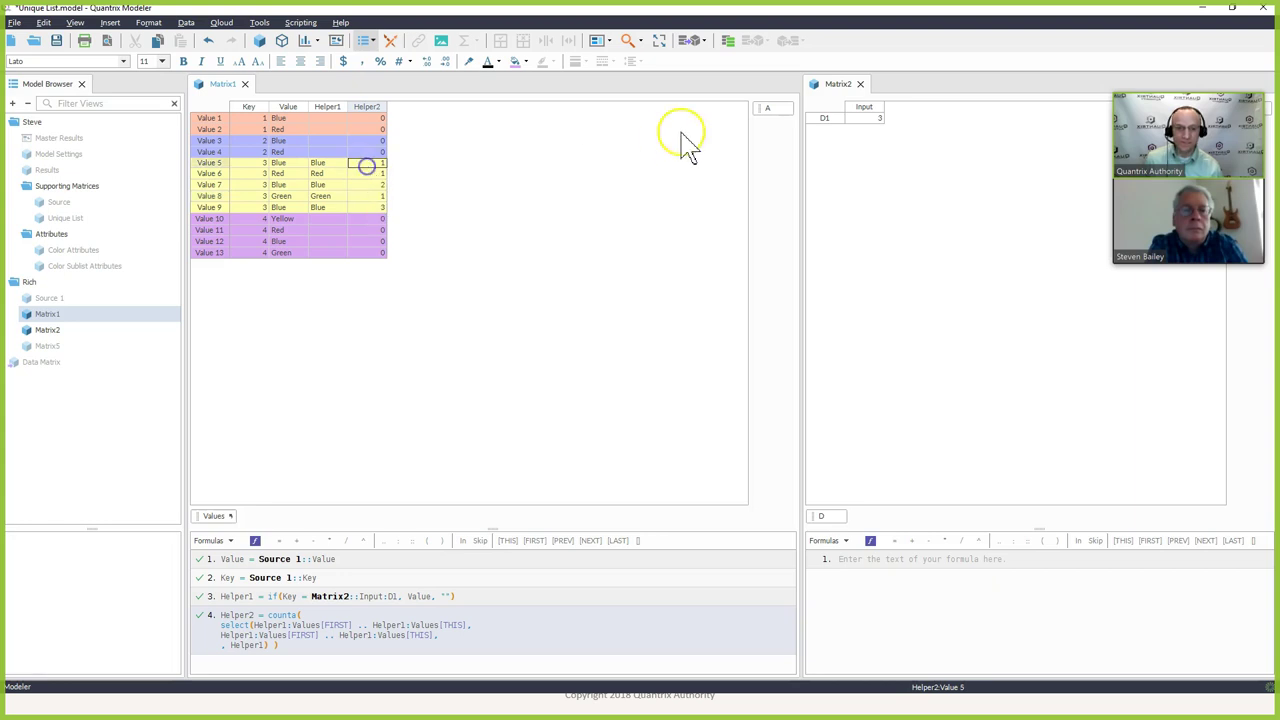
# Step: Add a row below D1 in Matrix2 and name it Result
pyautogui.click(826, 118)
pyautogui.click(880, 118)
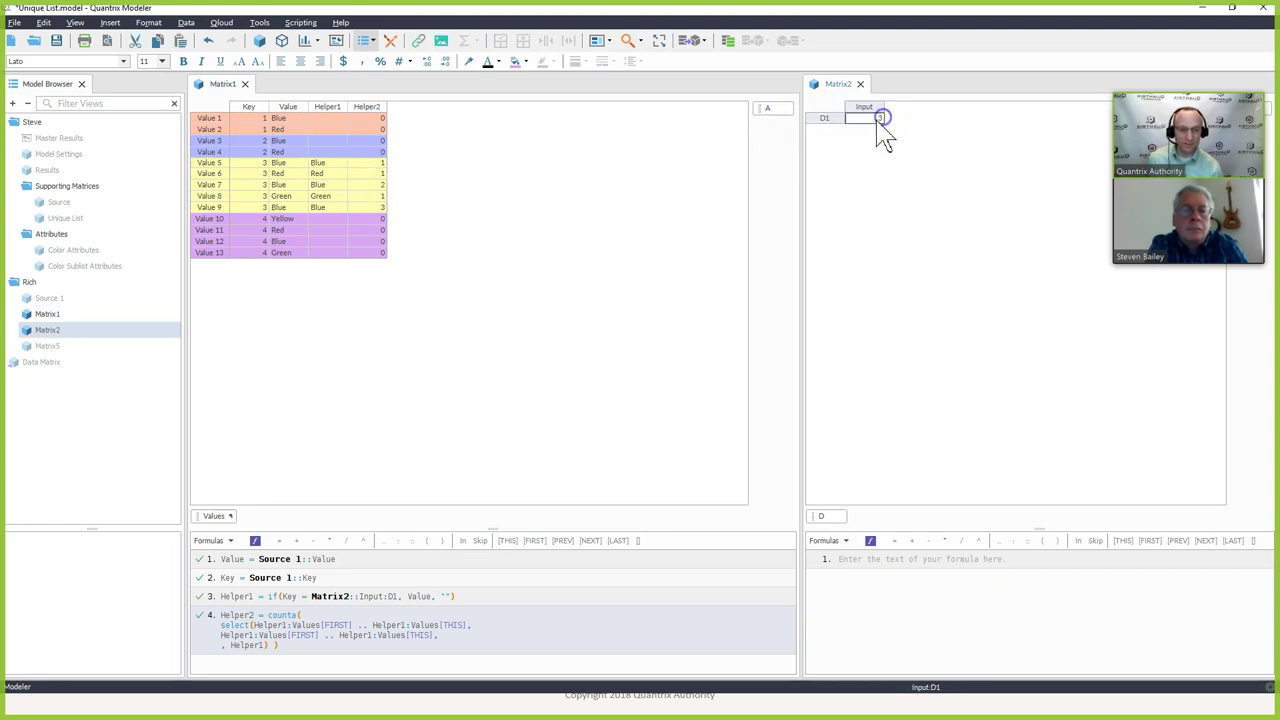
pyautogui.click(824, 118)
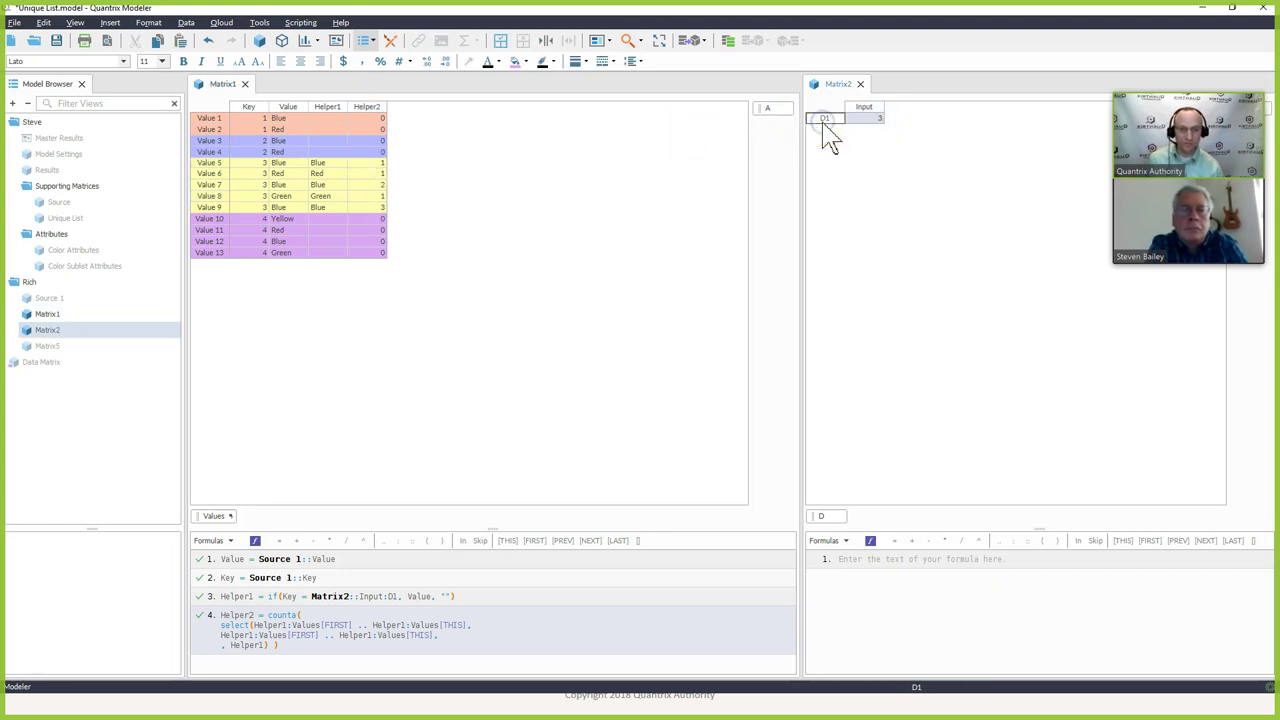
pyautogui.press('Return')
pyautogui.click(861, 149)
pyautogui.write('Result')
pyautogui.press('Return')
# Step: Enter the Matrix2 formula Result = join(select(Matrix1::Helper1, Matrix1::Helper2, 1), ",") and widen the Input column to fit the list
pyautogui.write('= join(select(')
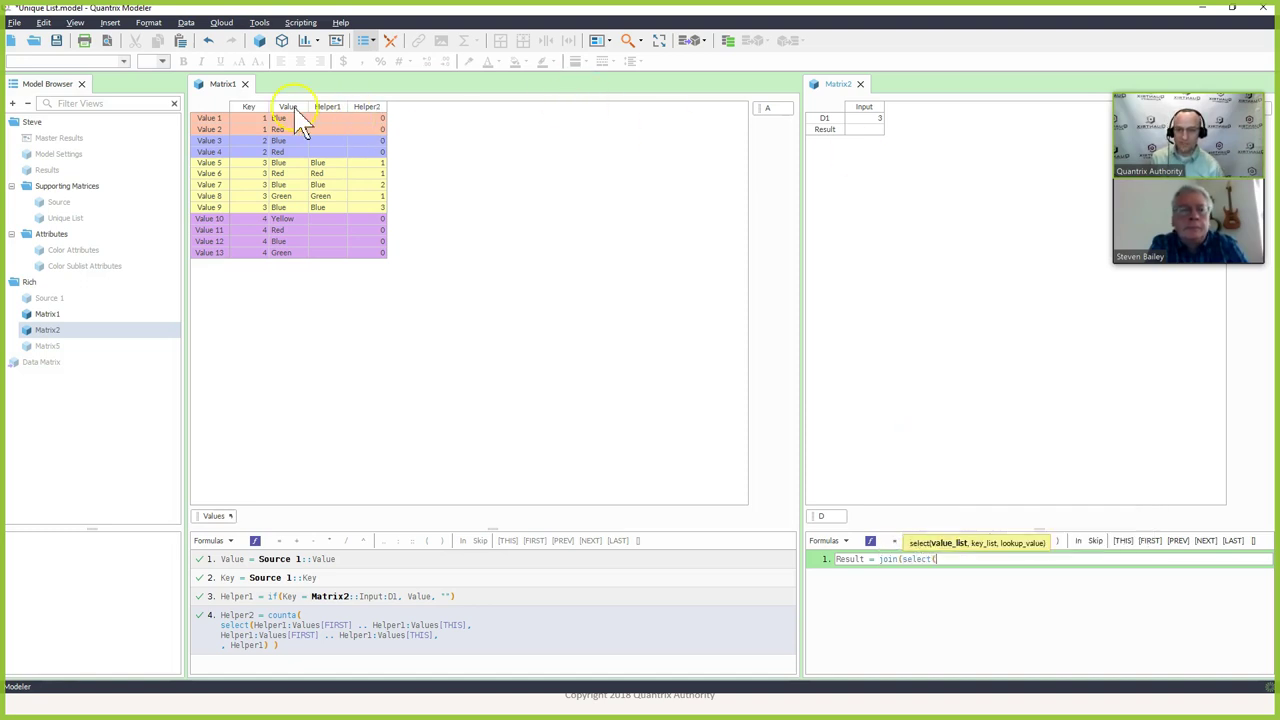
pyautogui.click(329, 108)
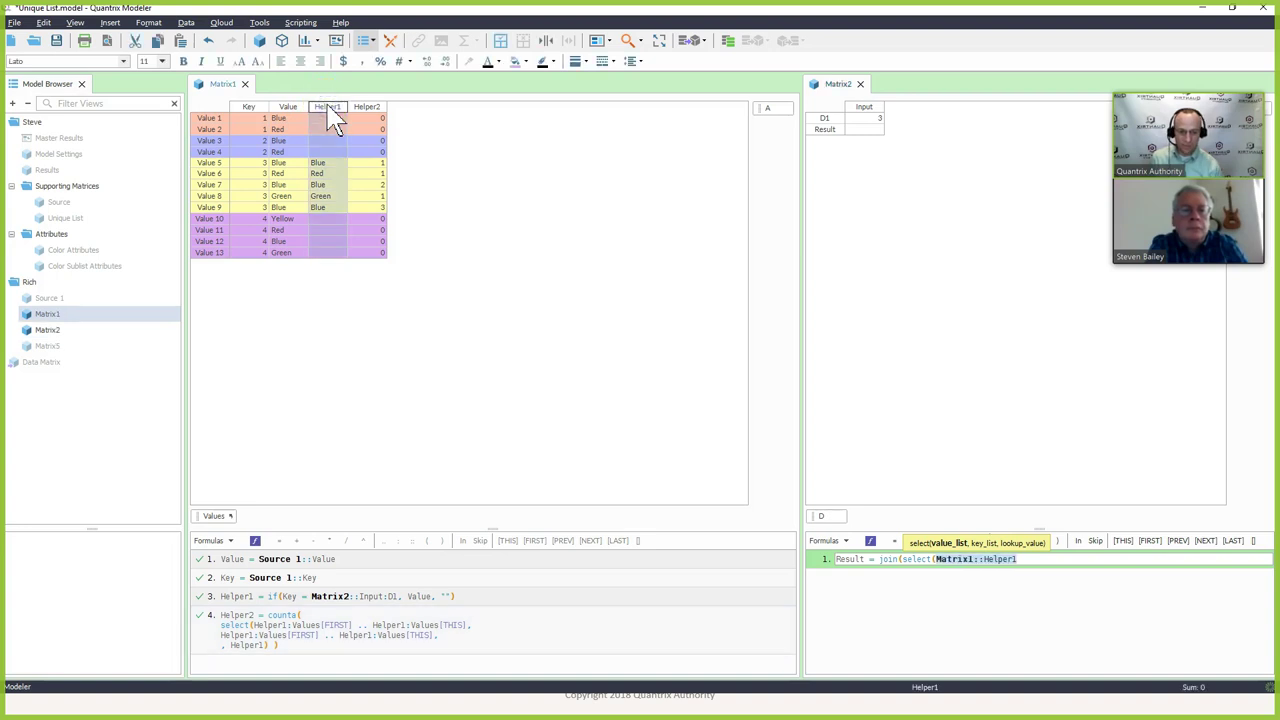
pyautogui.write(',')
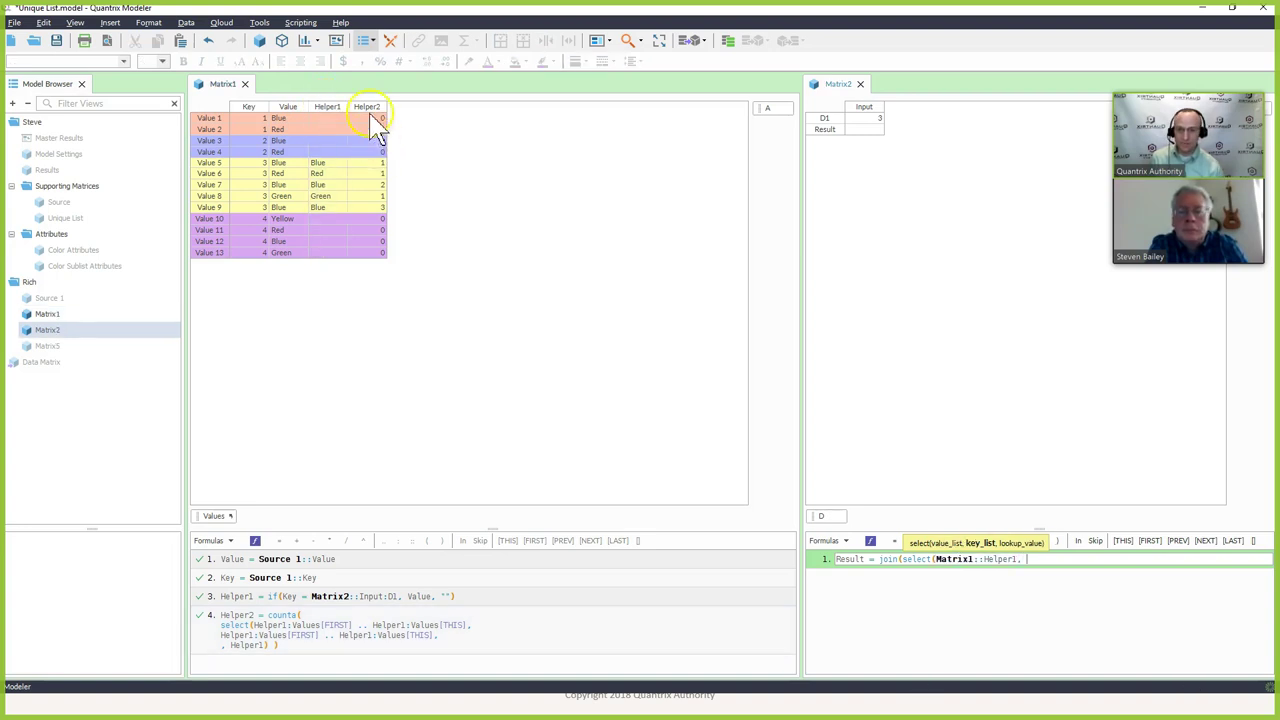
pyautogui.click(360, 107)
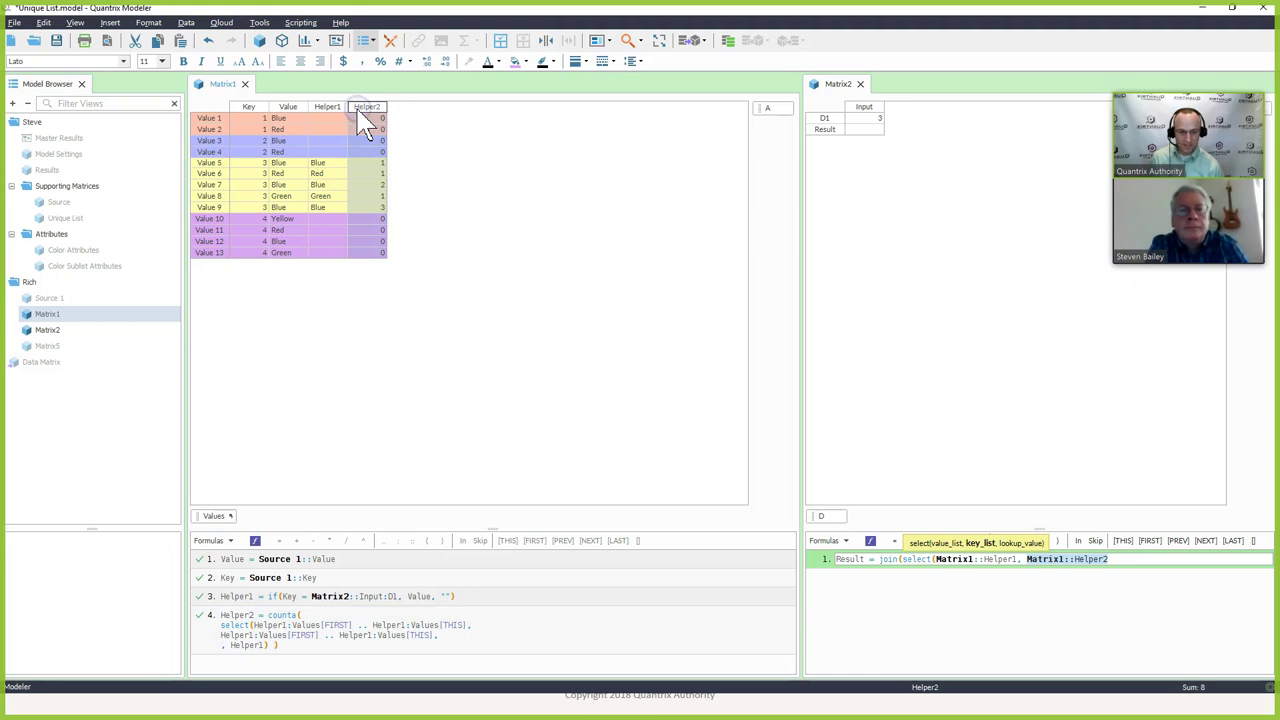
pyautogui.write(', 1)')
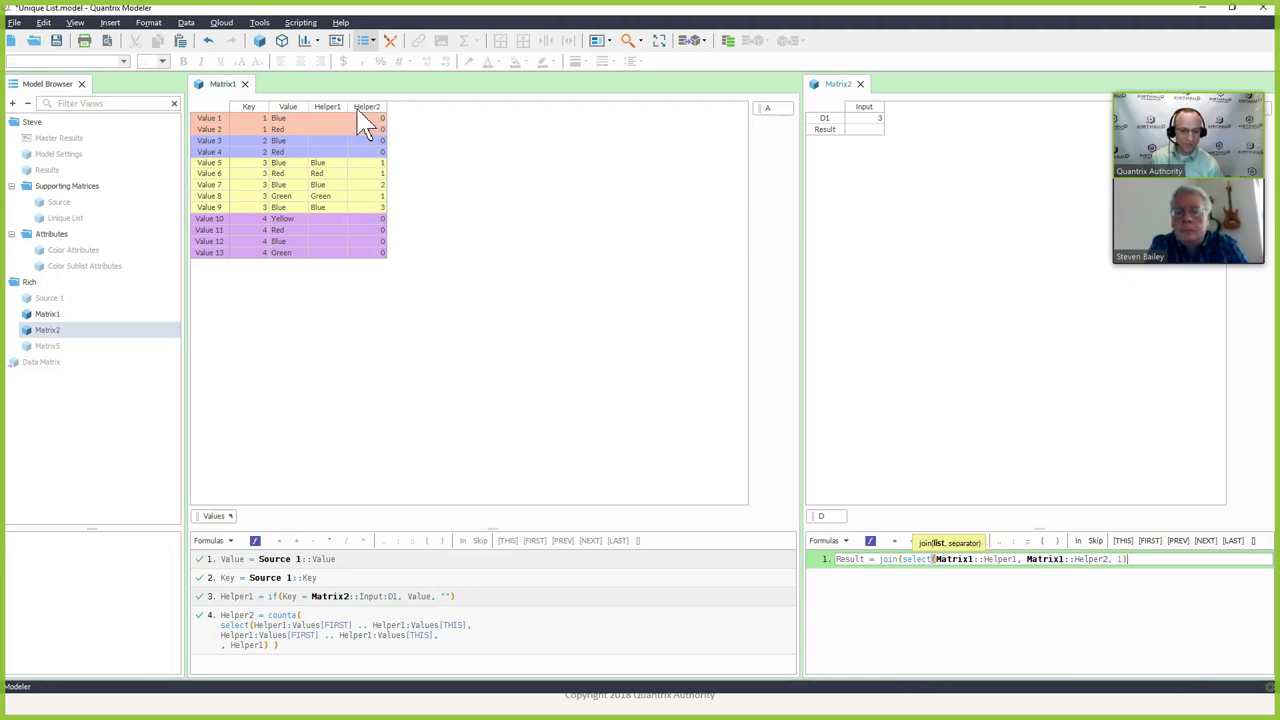
pyautogui.write(', ",')
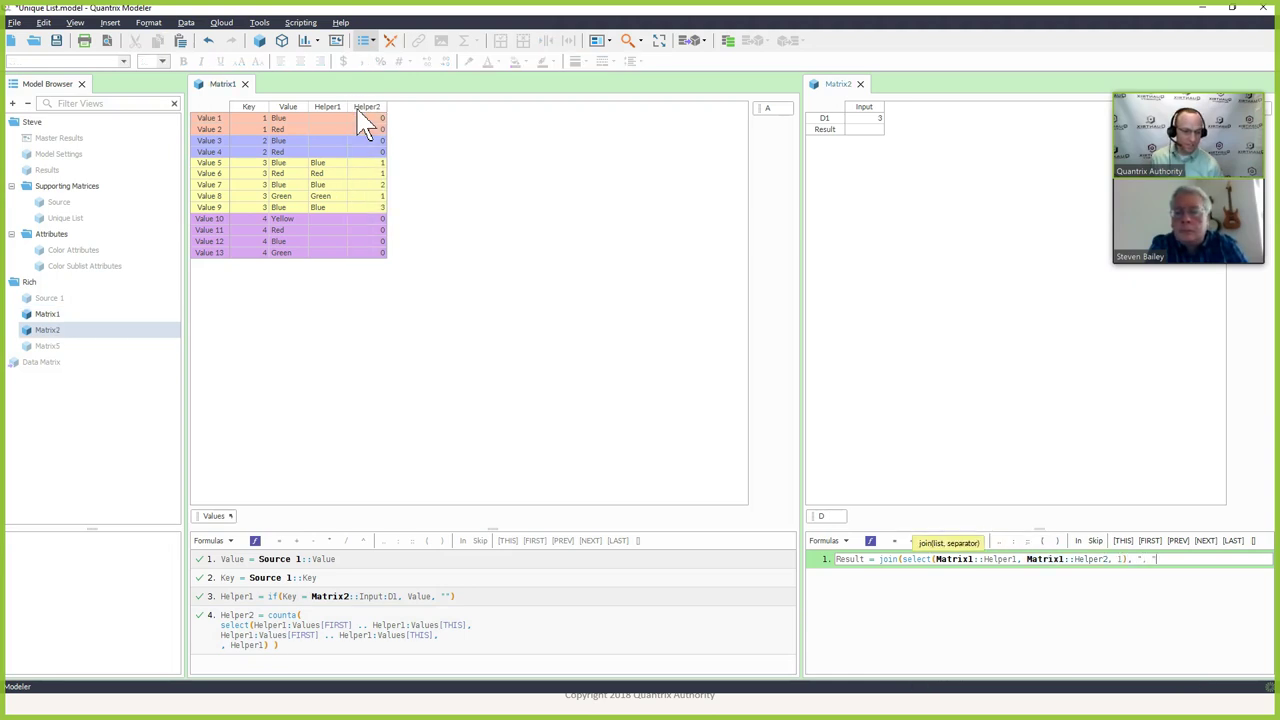
pyautogui.write('")')
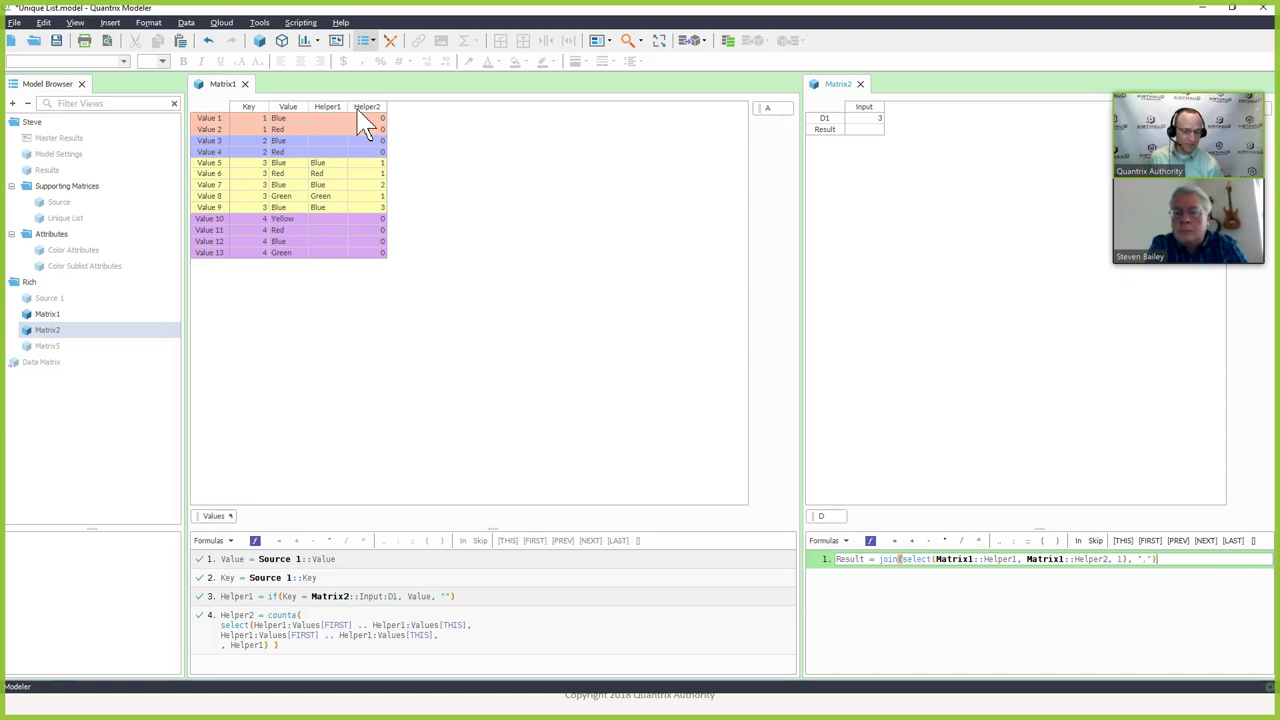
pyautogui.press('Return')
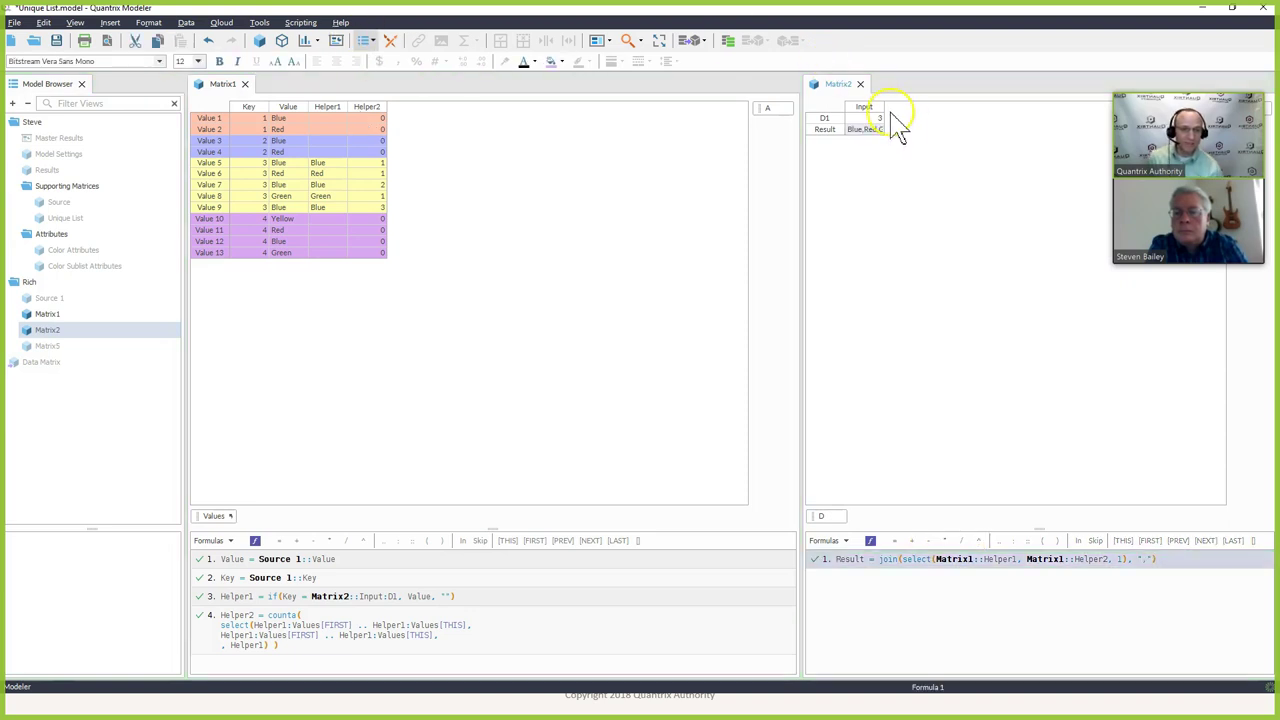
pyautogui.moveTo(886, 109); pyautogui.dragTo(956, 118)
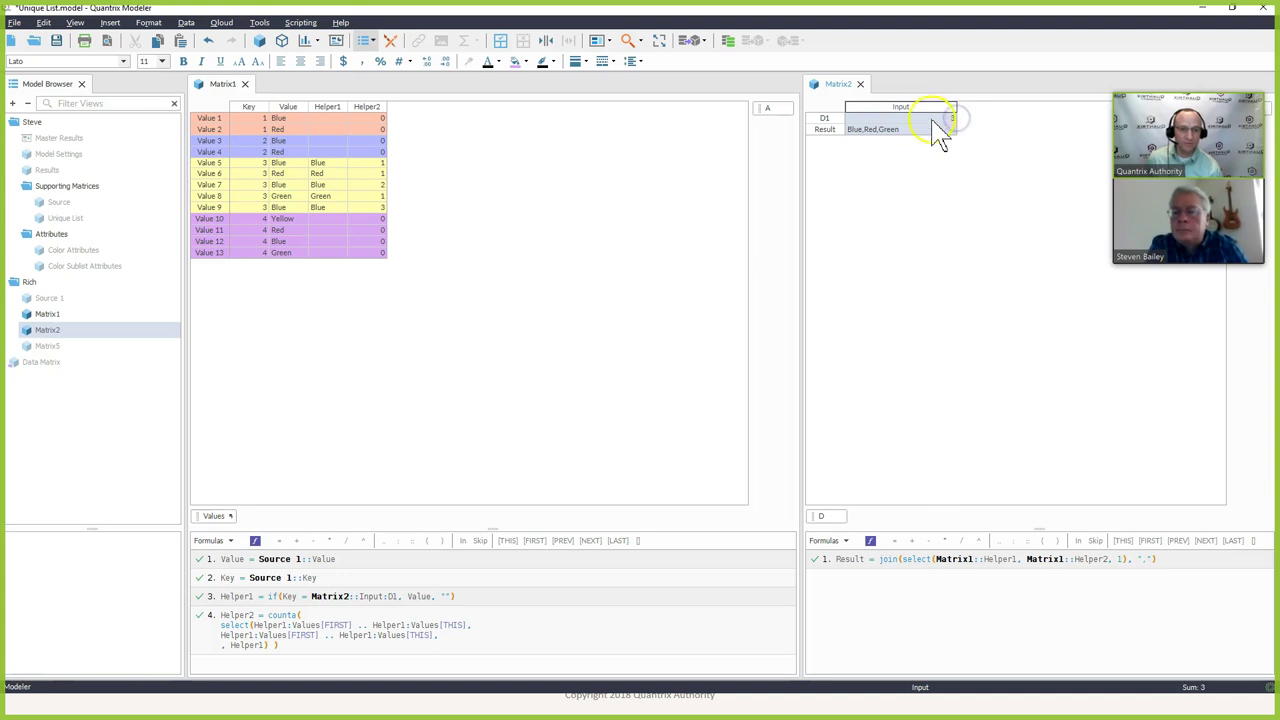
# Step: Test the Result list by setting Input D1 in Matrix2 to key 1 and back to key 3
pyautogui.click(929, 118)
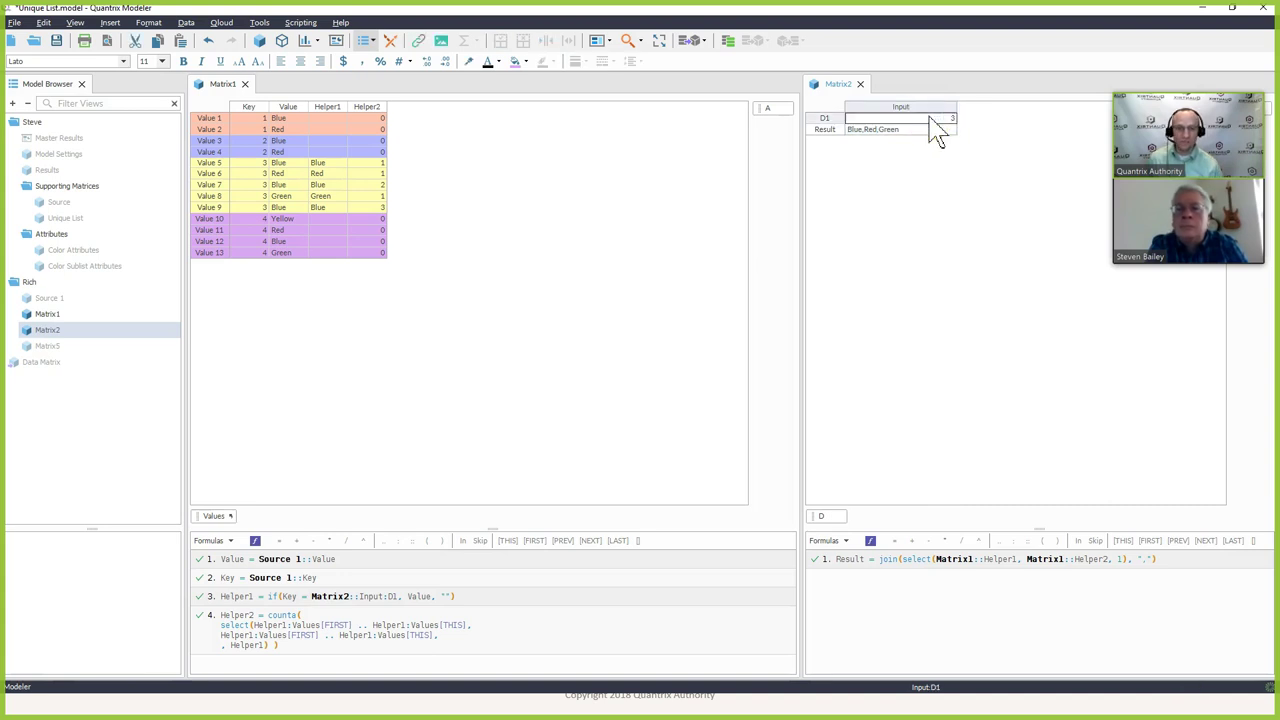
pyautogui.write('1')
pyautogui.press('Return')
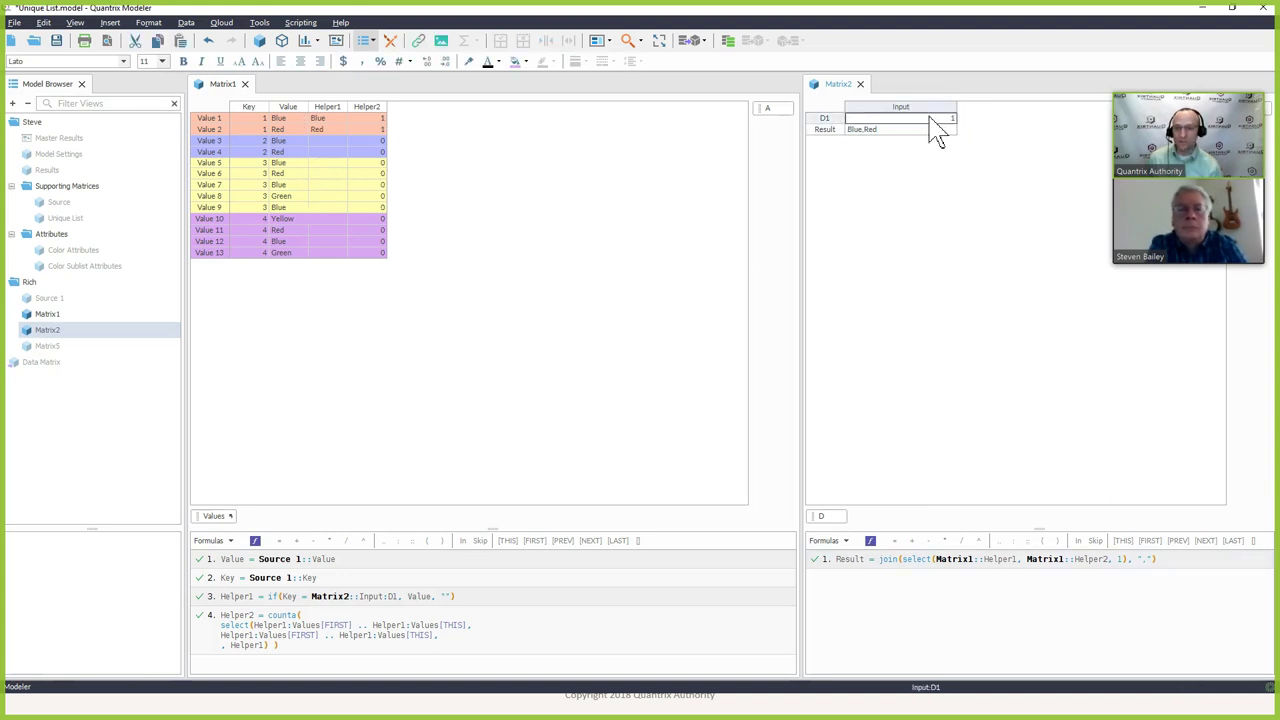
pyautogui.write('3')
pyautogui.click(916, 129)
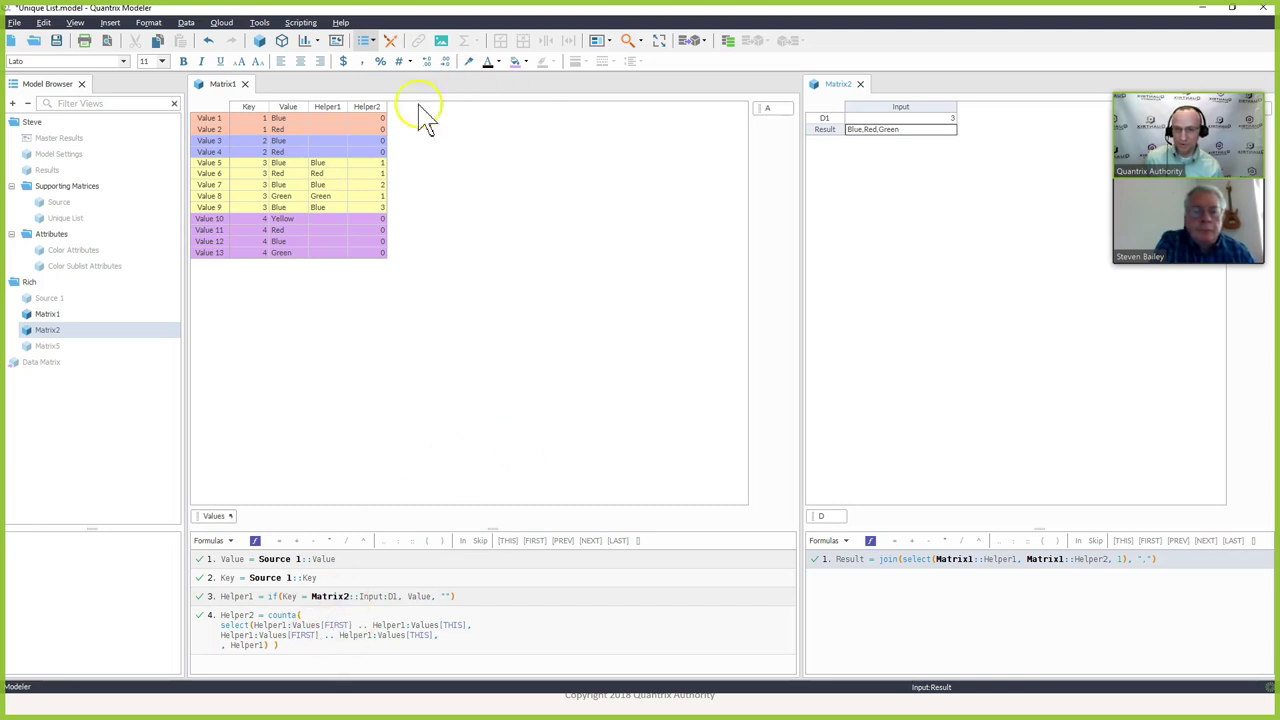
pyautogui.click(372, 119)
pyautogui.moveTo(327, 119); pyautogui.dragTo(325, 173)
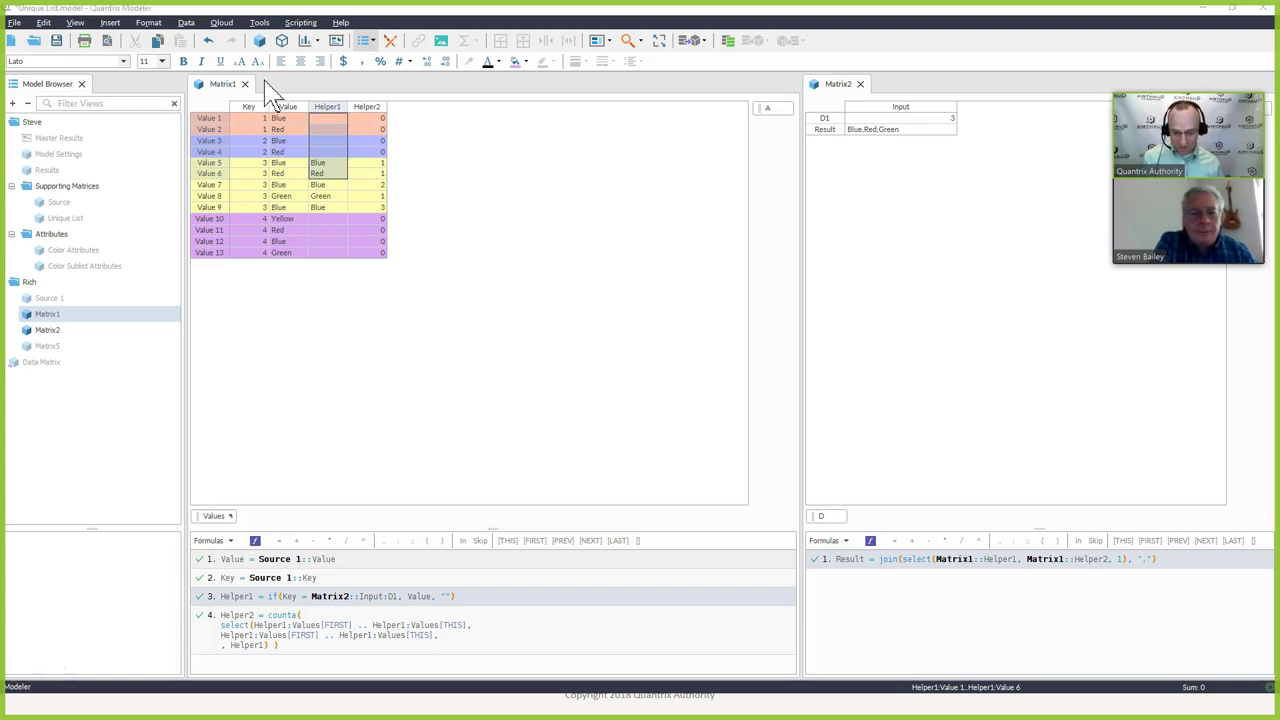
# Step: Switch to the PowerPoint presentation and show the contact slide, slide 2
pyautogui.hotkey('alt', 'Tab')
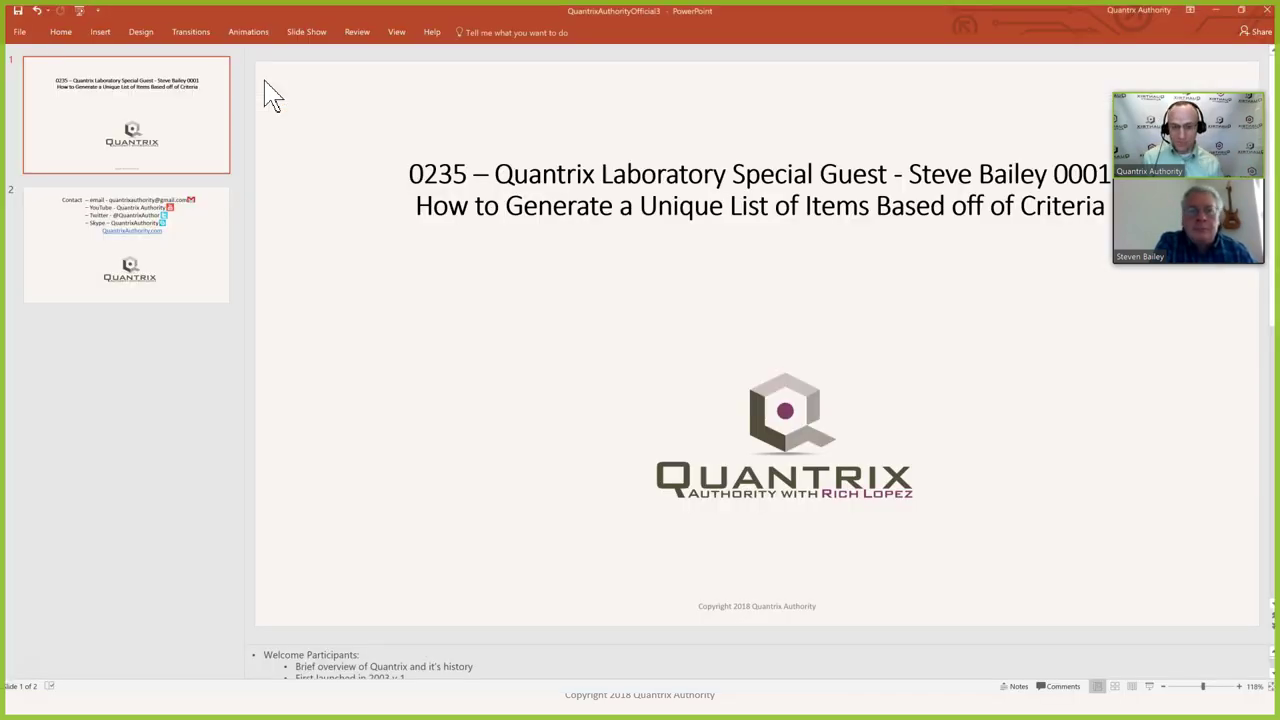
pyautogui.press('Down')
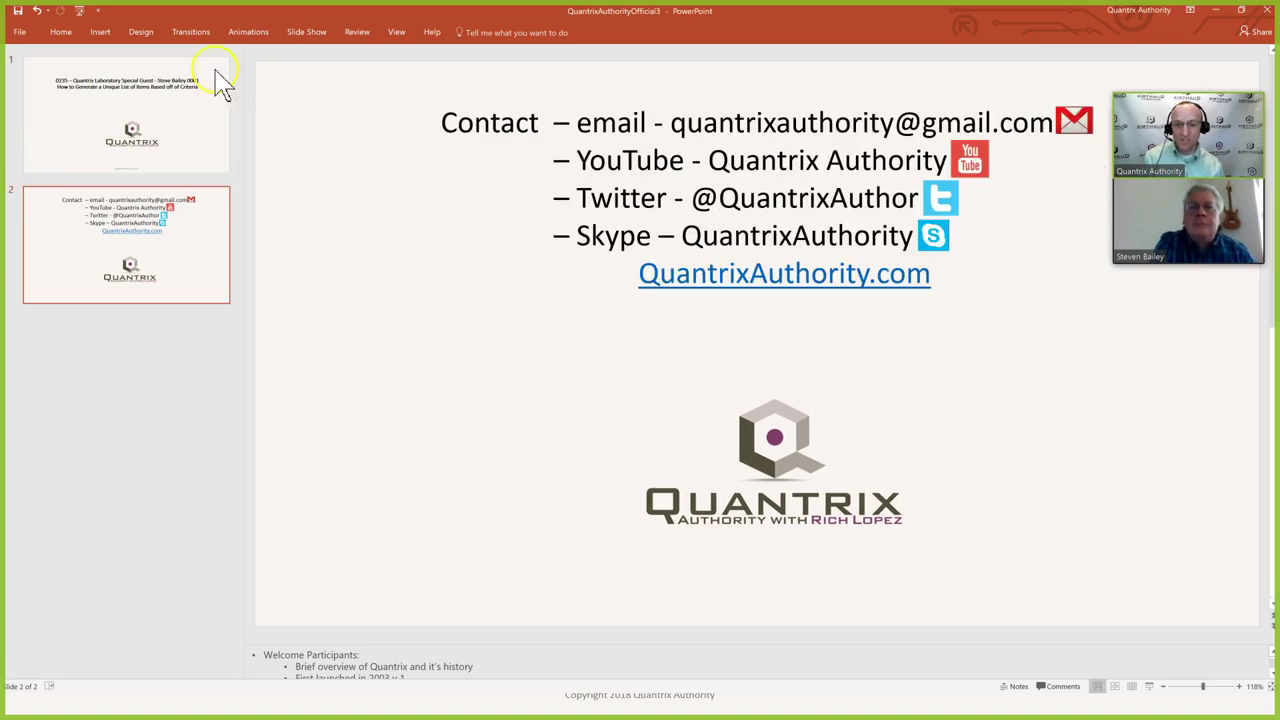